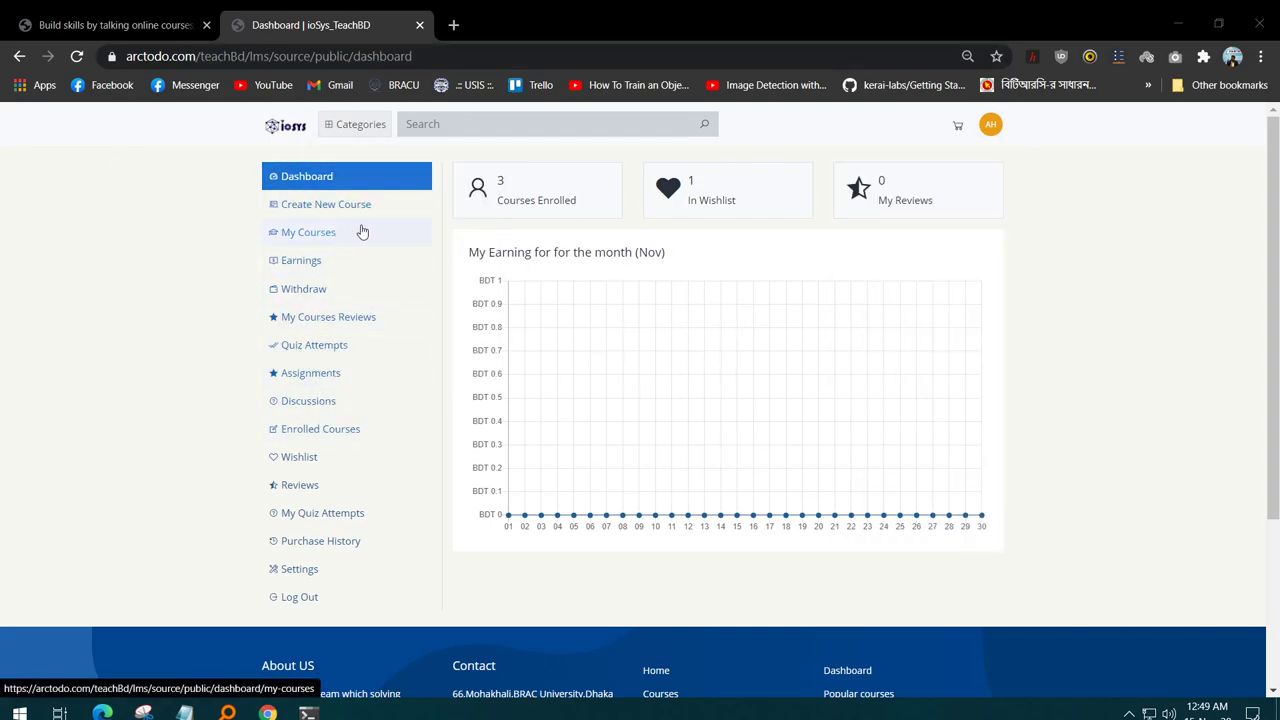
# - Visit My Courses, Earnings, Quiz Attempts, Assignments, Discussions, Wishlist and My Quiz Attempts, then start a new course
pyautogui.click(363, 232)
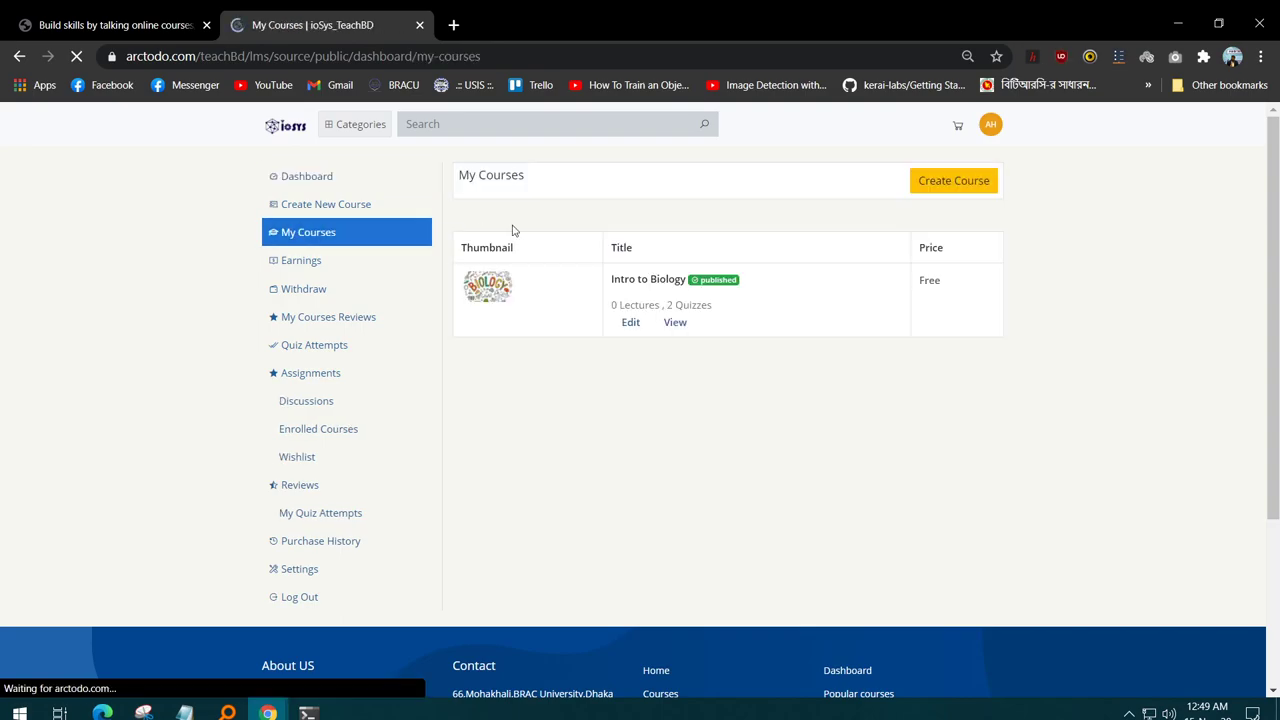
pyautogui.click(376, 266)
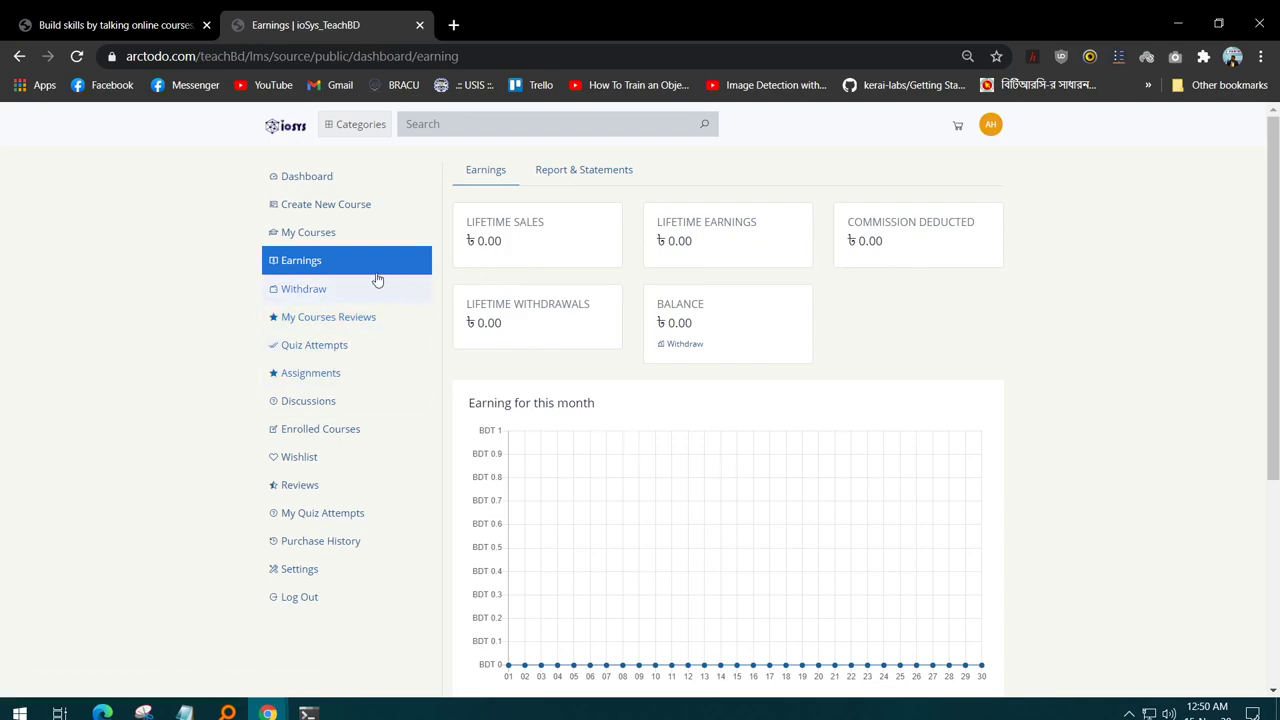
pyautogui.click(365, 348)
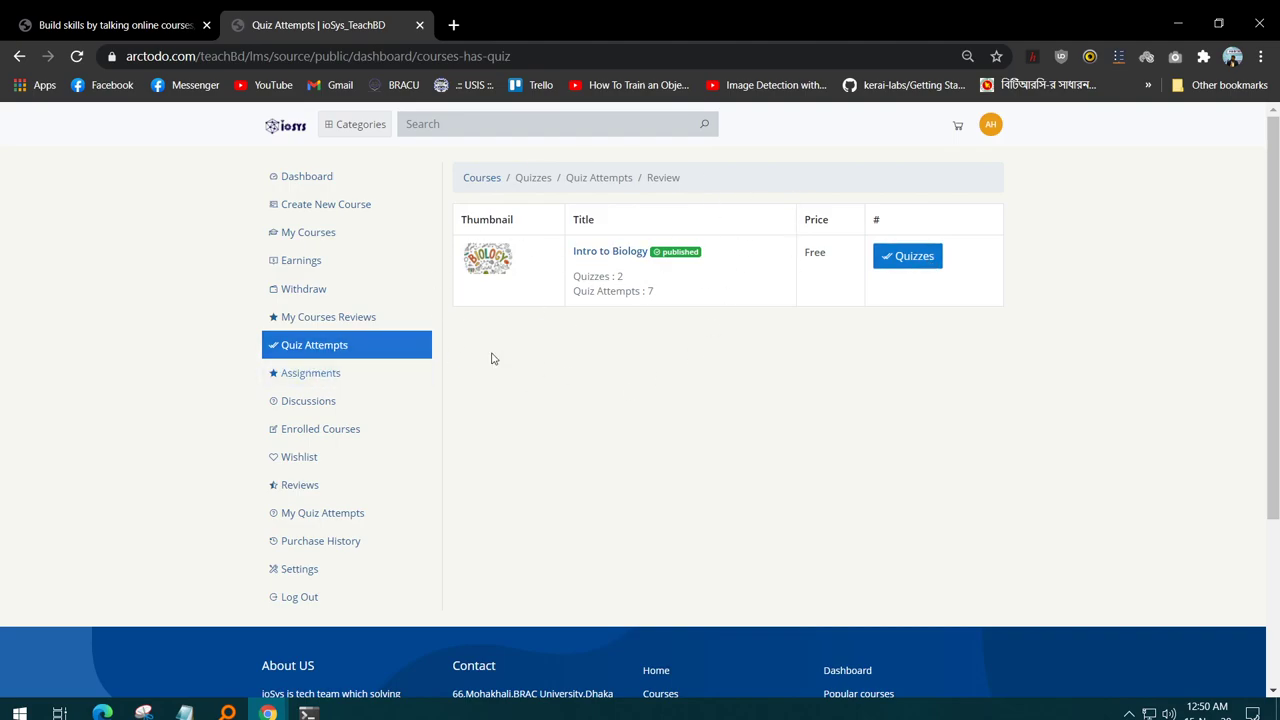
pyautogui.click(312, 375)
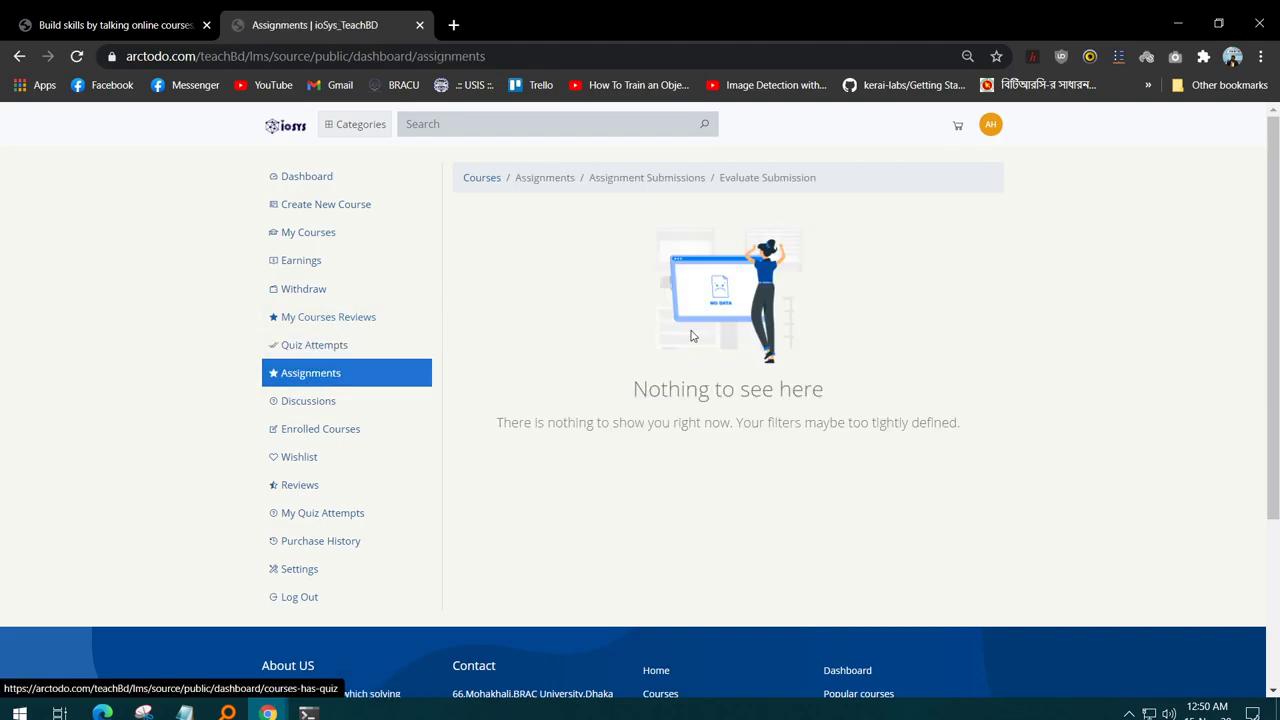
pyautogui.click(320, 418)
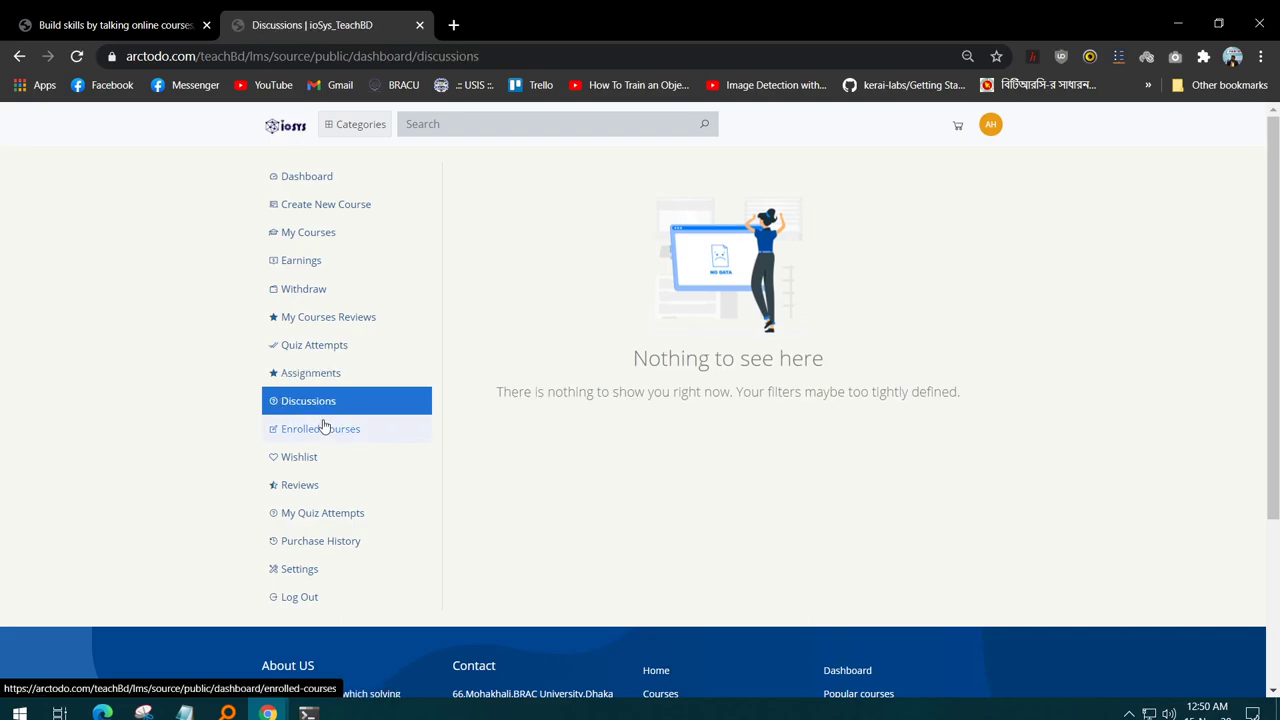
pyautogui.click(330, 462)
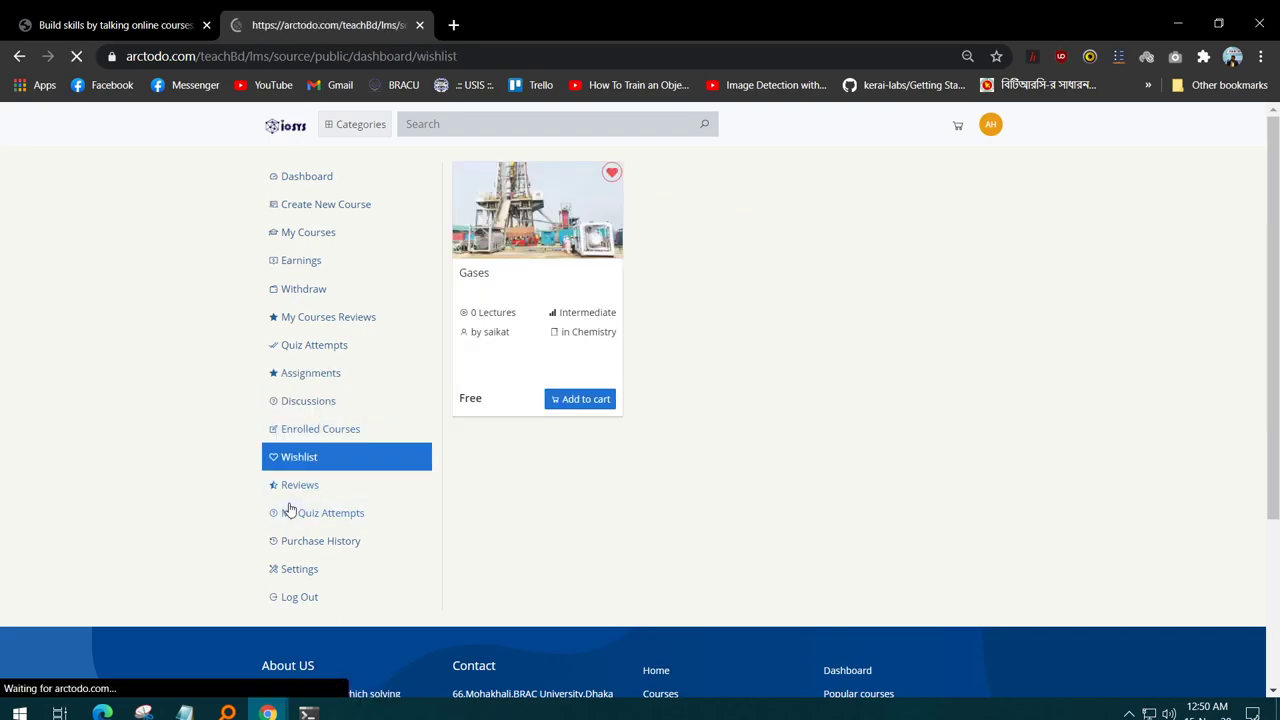
pyautogui.click(373, 546)
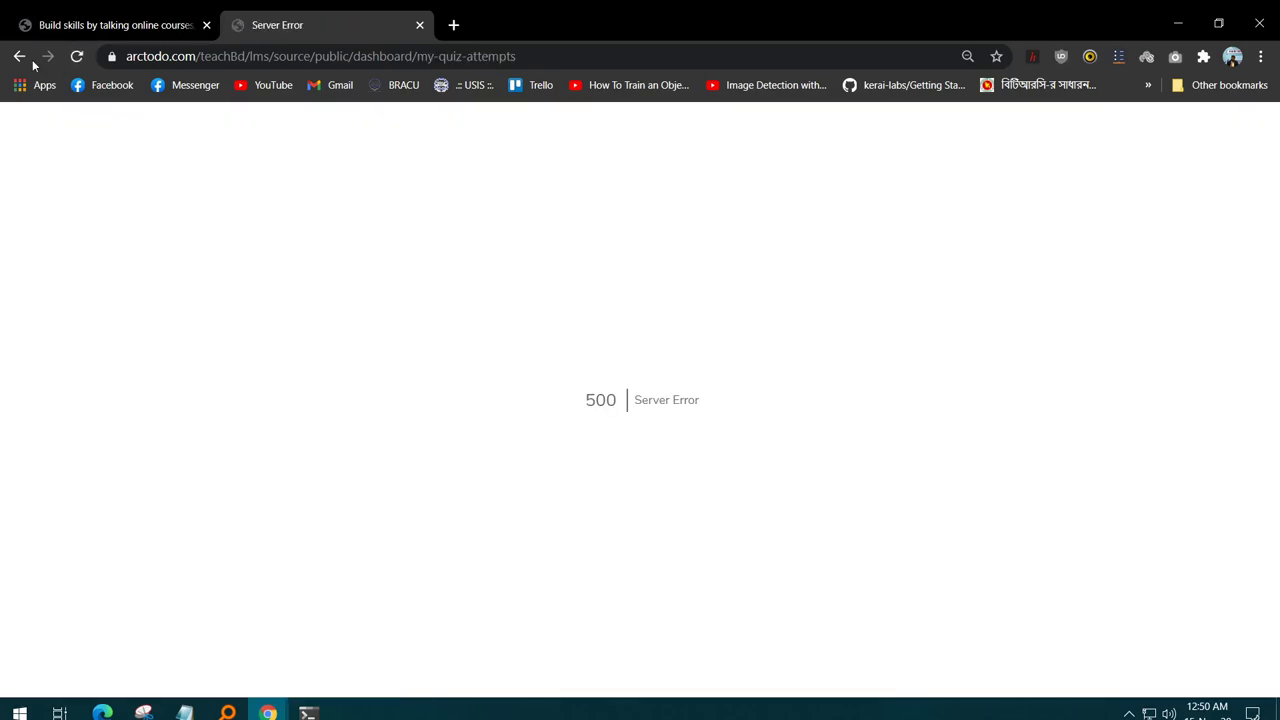
pyautogui.click(21, 56)
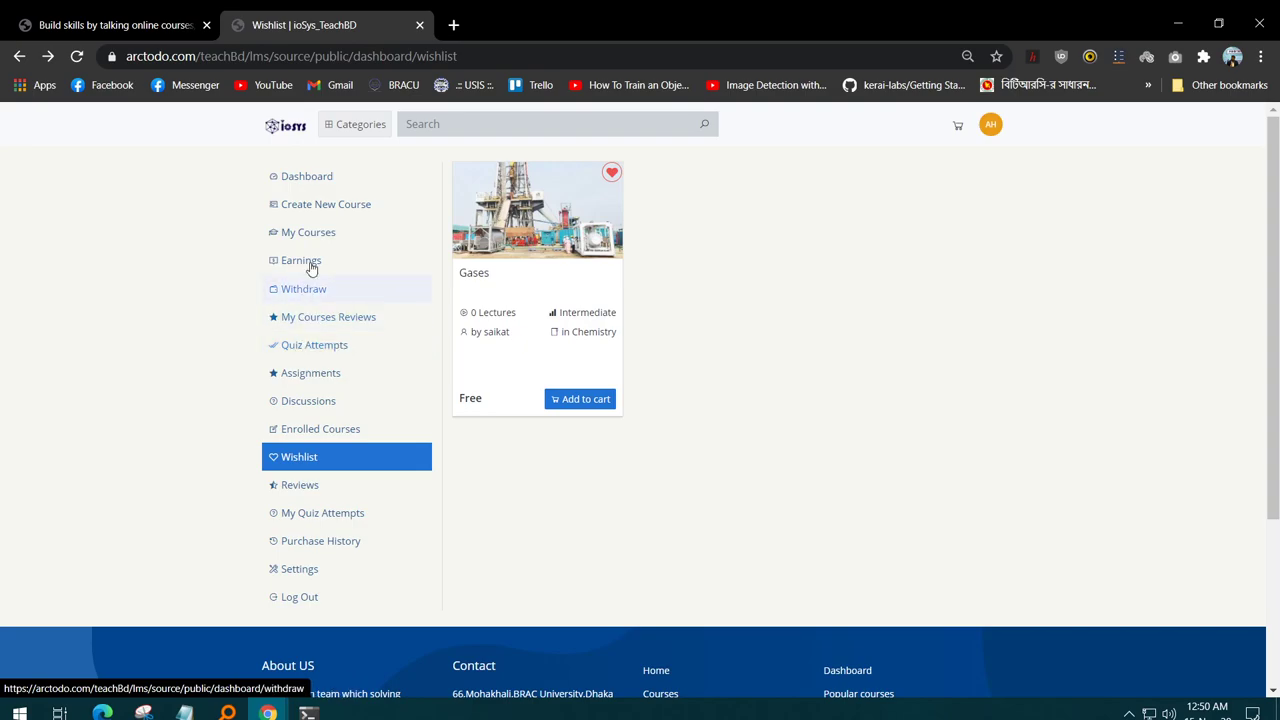
pyautogui.click(345, 217)
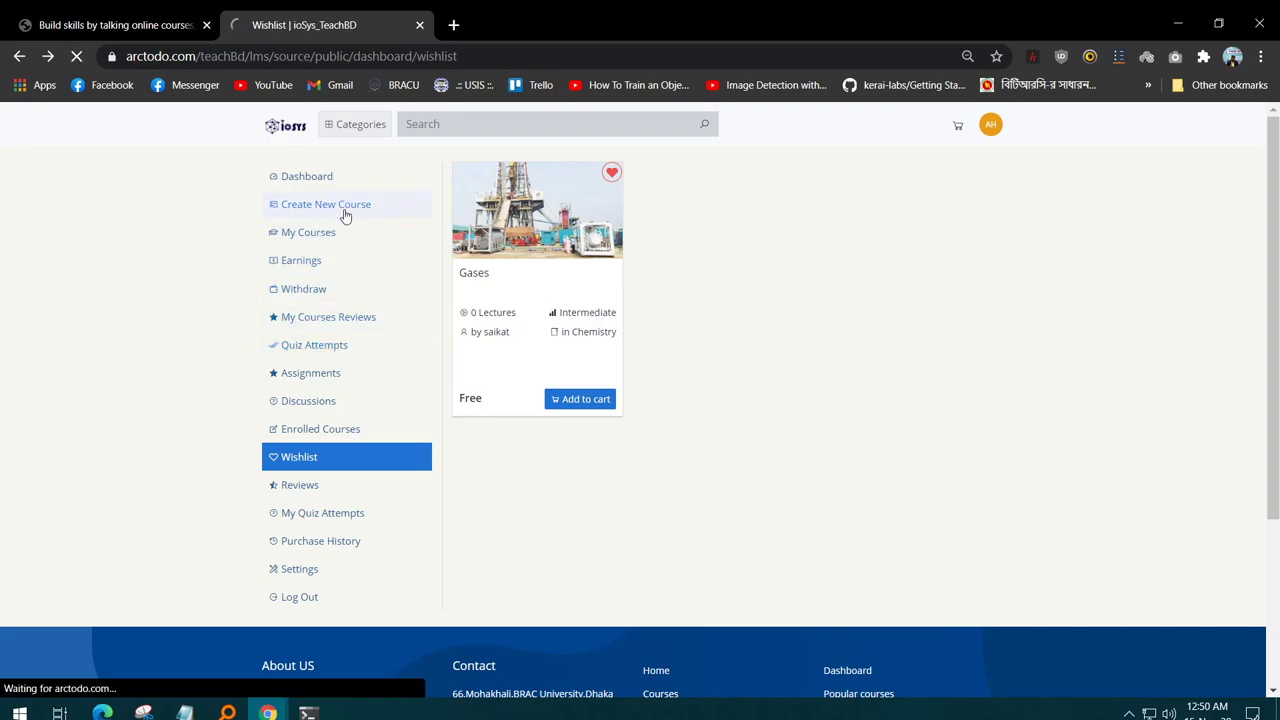
# - Enter the title 'Tutorial' and a short description, and insert the ROBUST image as thumbnail
pyautogui.click(562, 212)
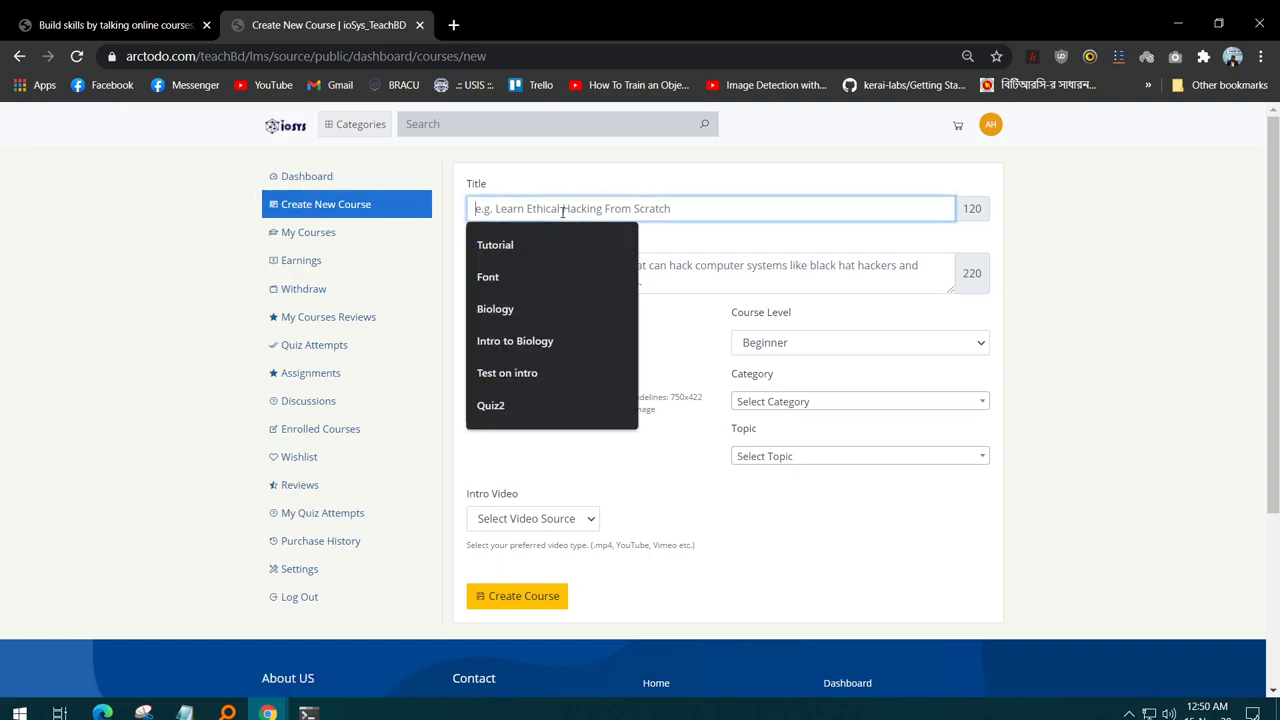
pyautogui.click(529, 245)
pyautogui.click(577, 265)
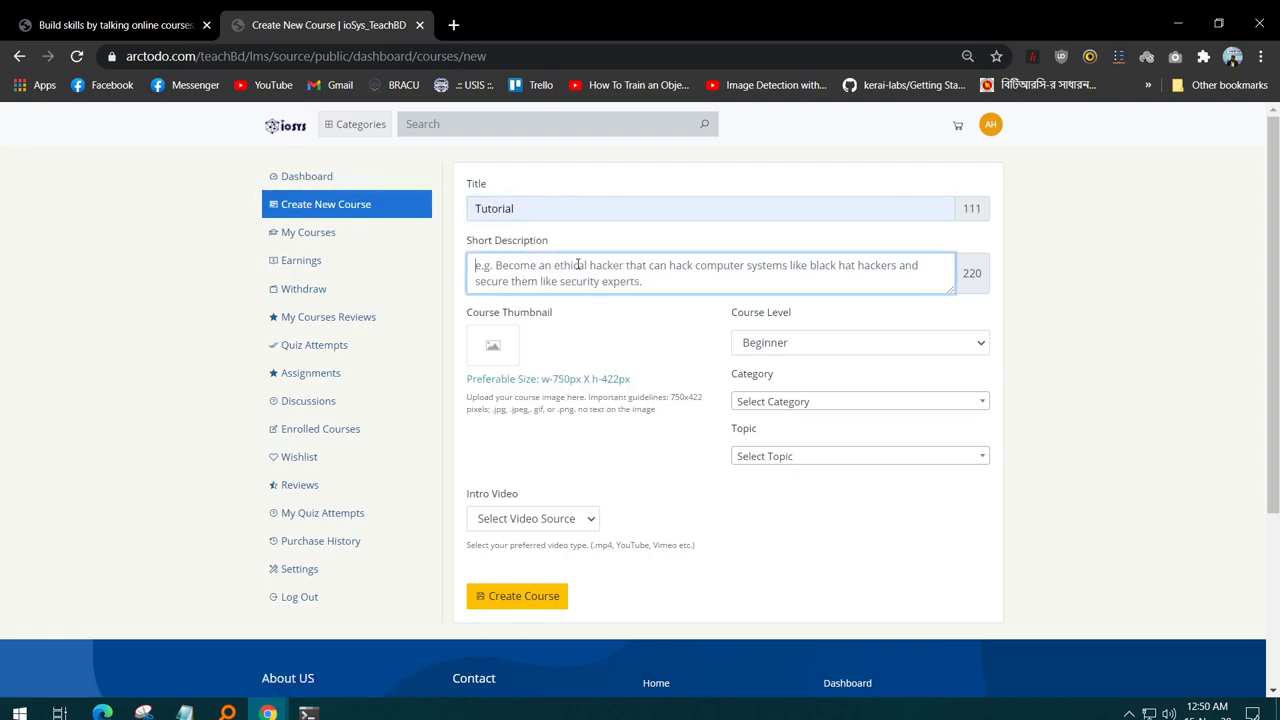
pyautogui.write('test')
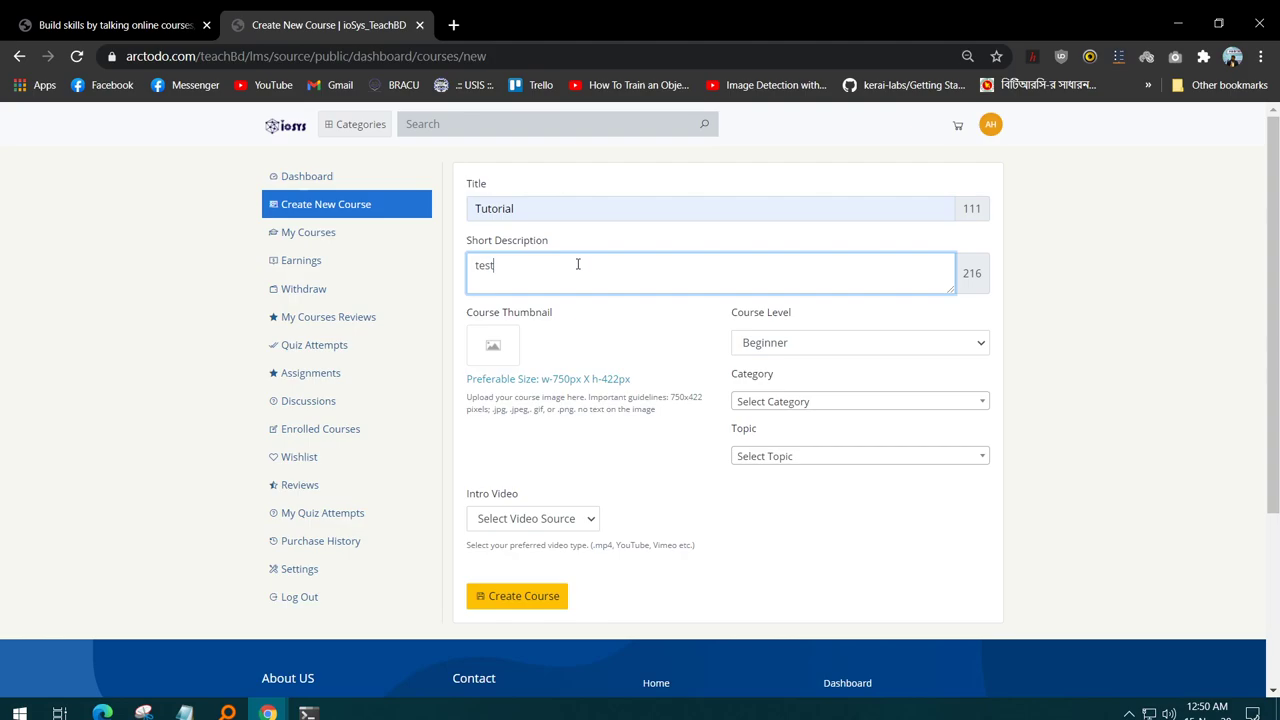
pyautogui.click(503, 352)
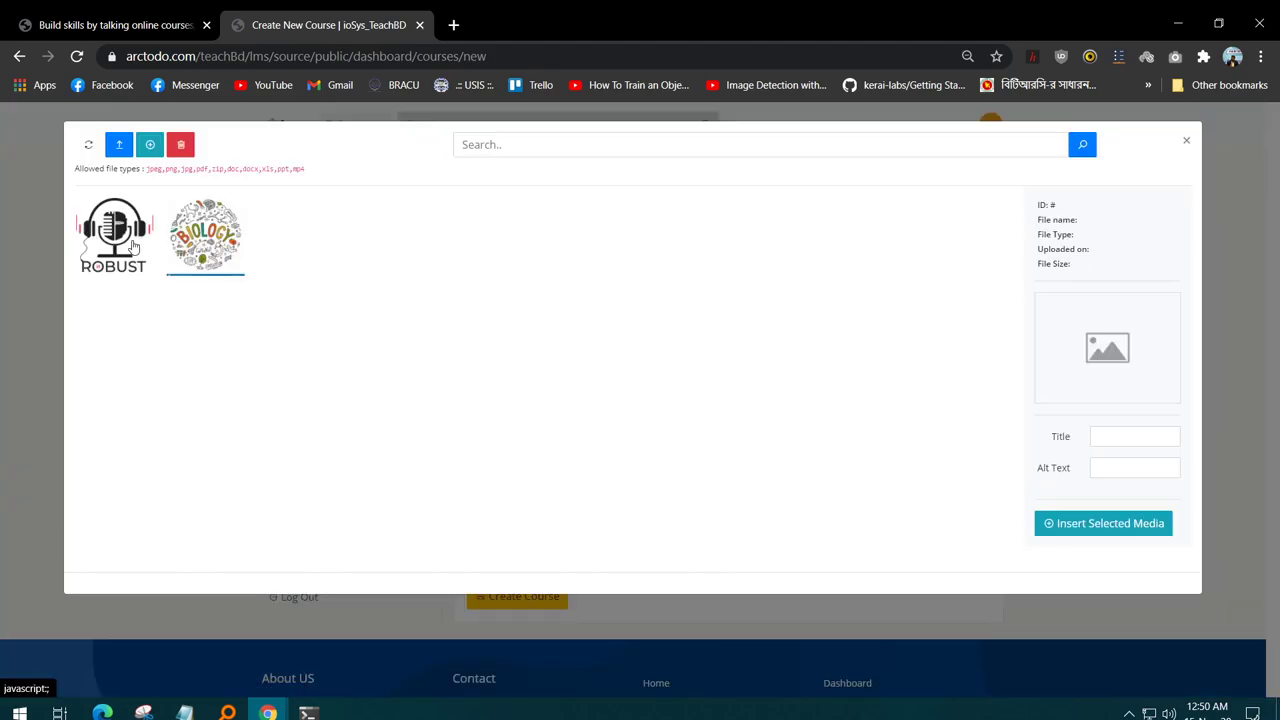
pyautogui.click(114, 236)
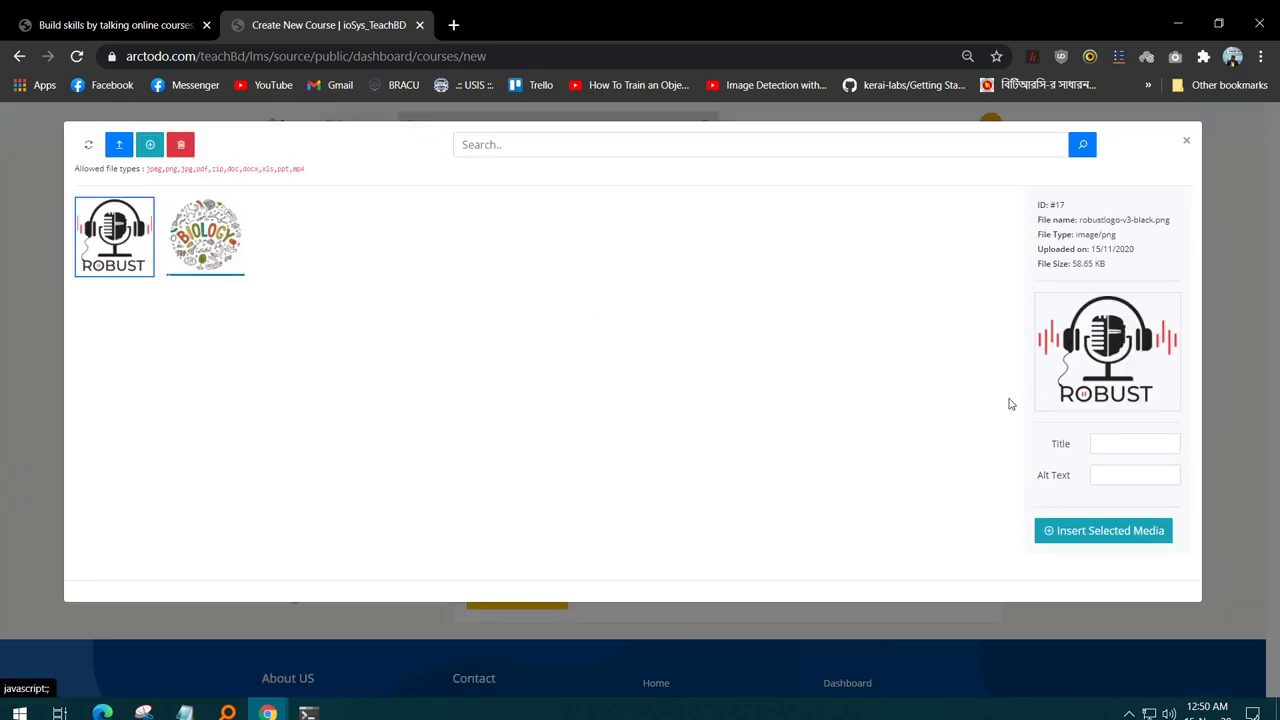
pyautogui.click(1145, 531)
# - Set the course level to Intermediate, with Physics as both category and topic
pyautogui.click(785, 348)
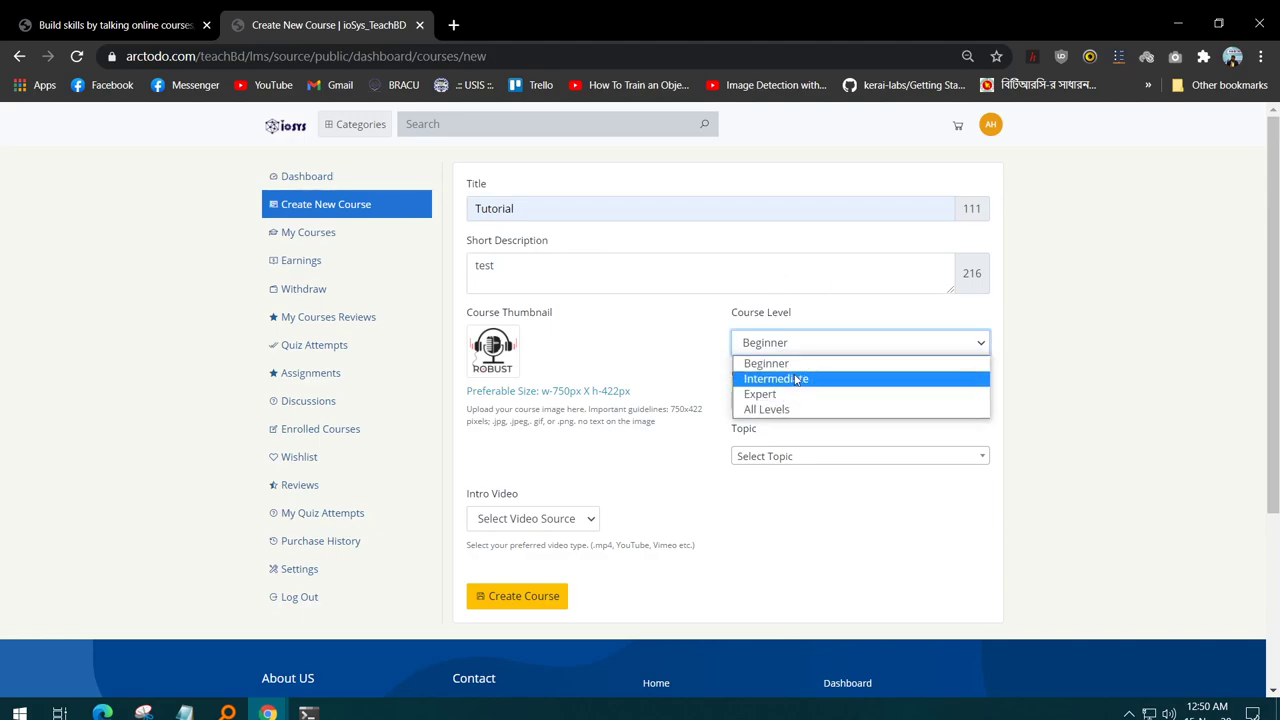
pyautogui.click(796, 378)
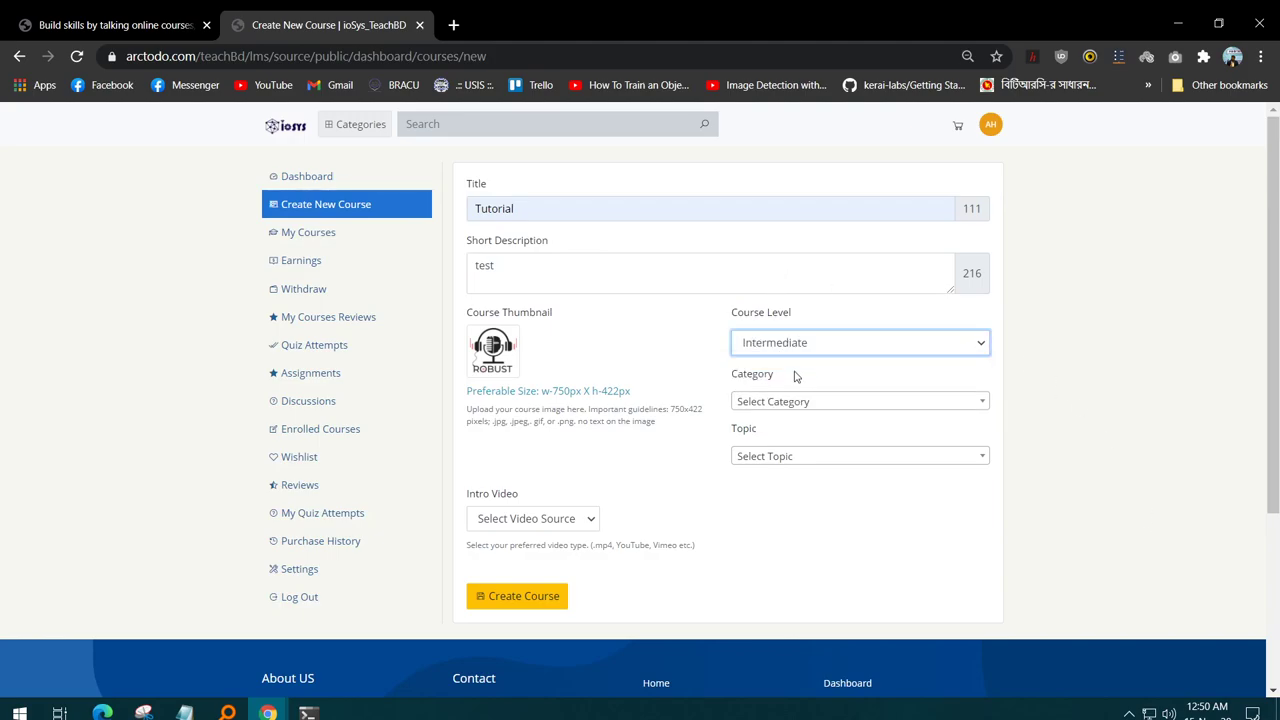
pyautogui.click(836, 402)
pyautogui.click(797, 494)
pyautogui.click(796, 460)
pyautogui.click(803, 462)
pyautogui.click(786, 525)
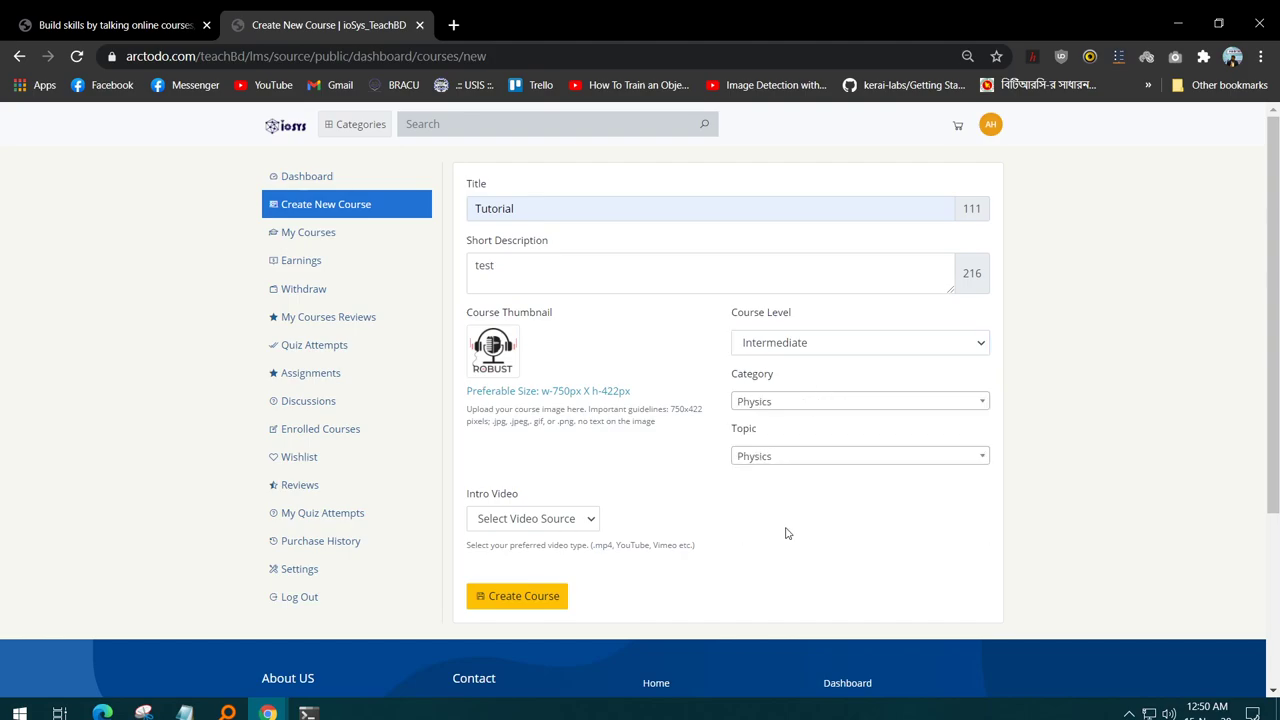
# - Use a YouTube intro video with its saved URL and create the course
pyautogui.scroll(-3, 533, 373)
pyautogui.click(551, 346)
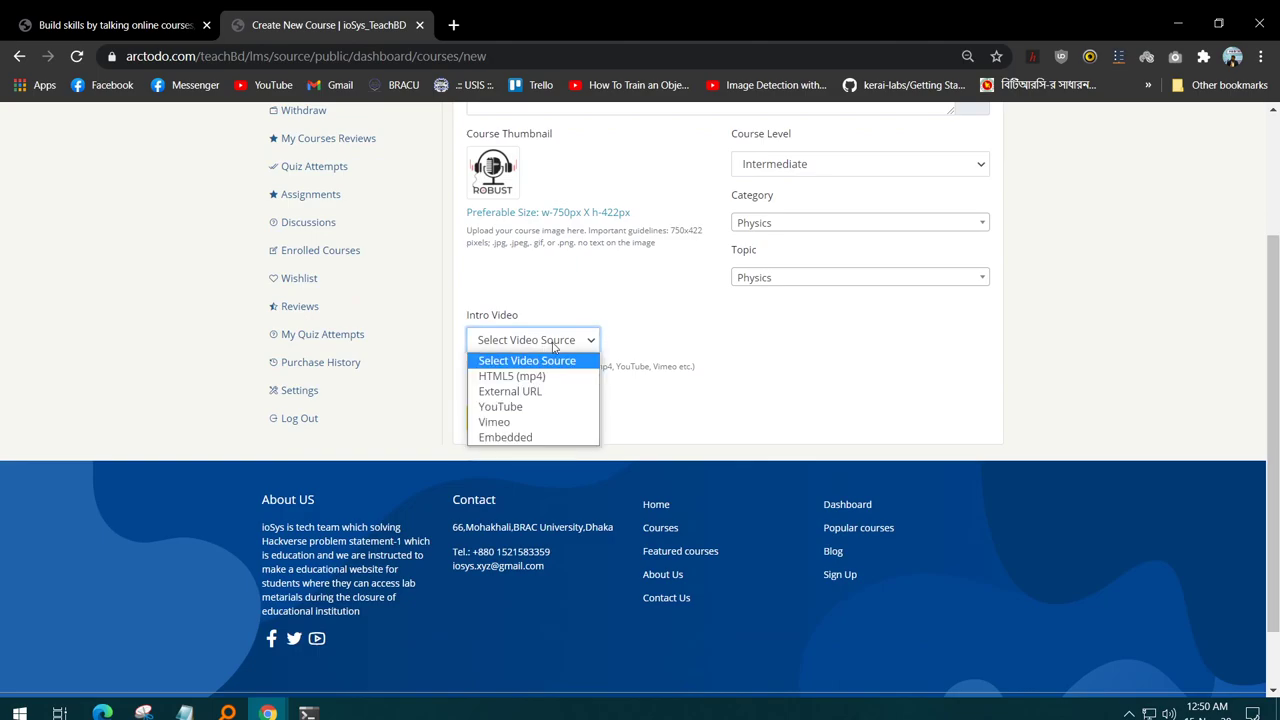
pyautogui.click(528, 406)
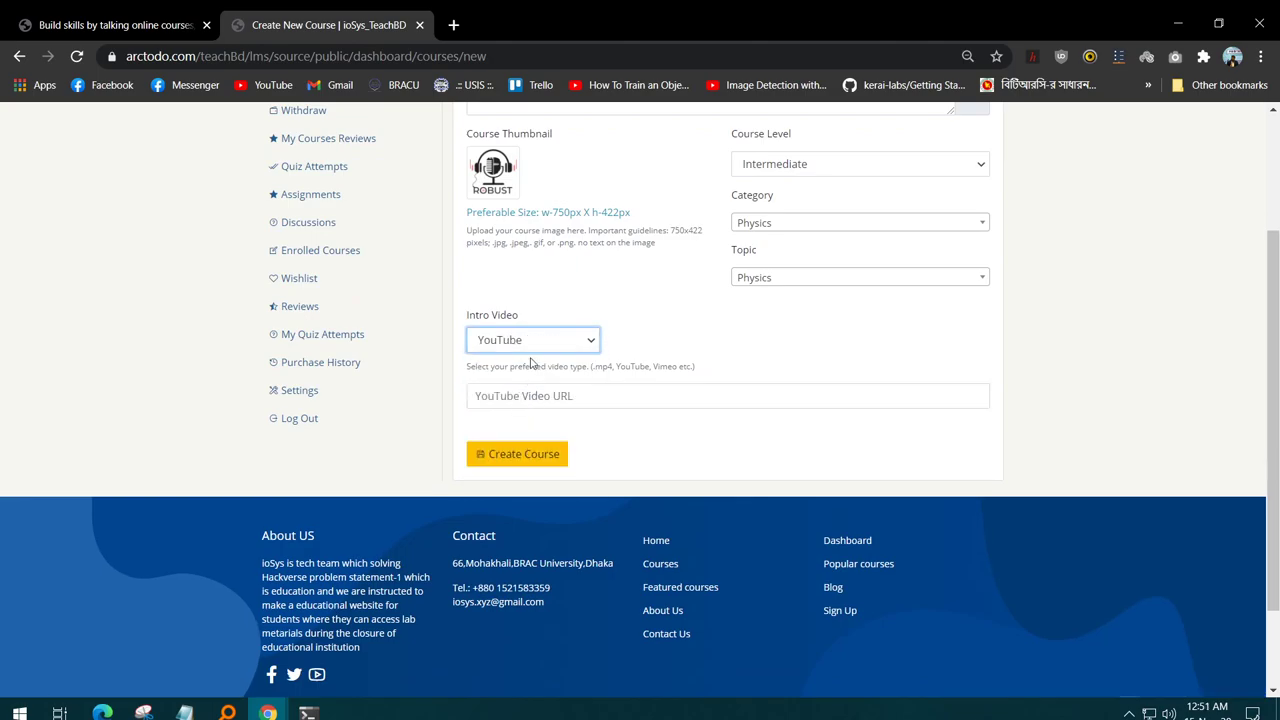
pyautogui.click(601, 396)
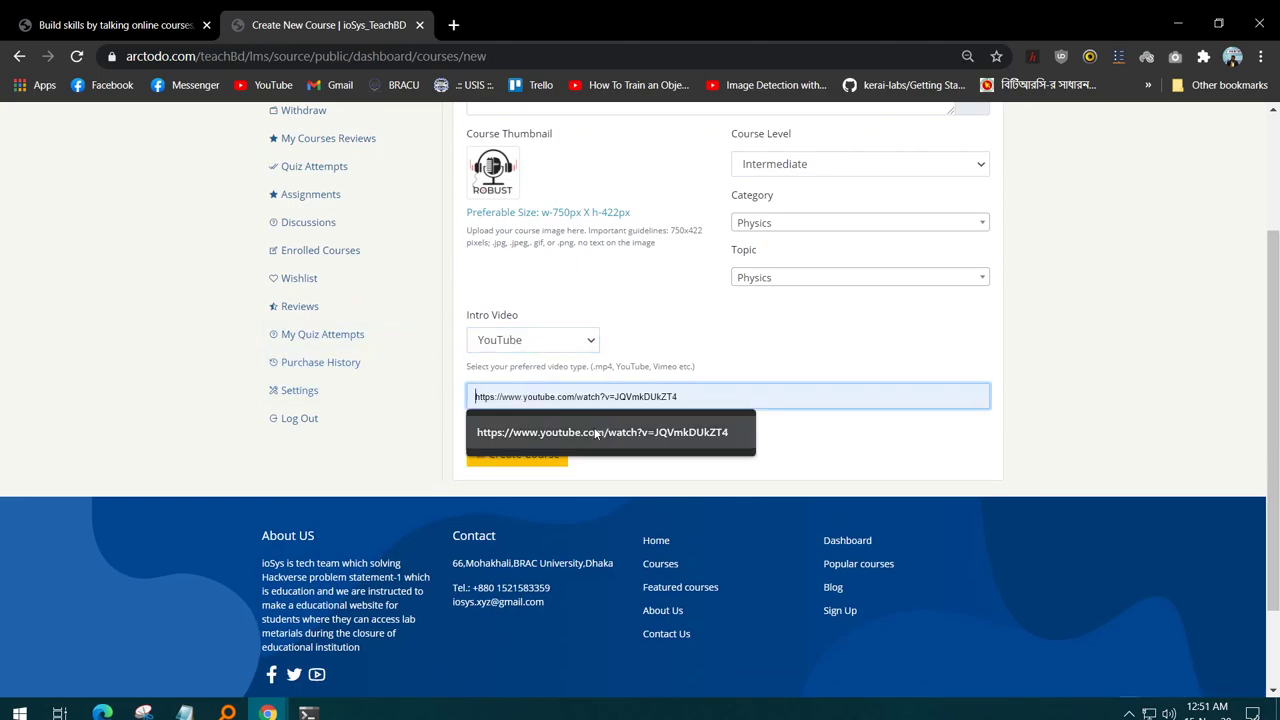
pyautogui.click(597, 431)
pyautogui.click(513, 456)
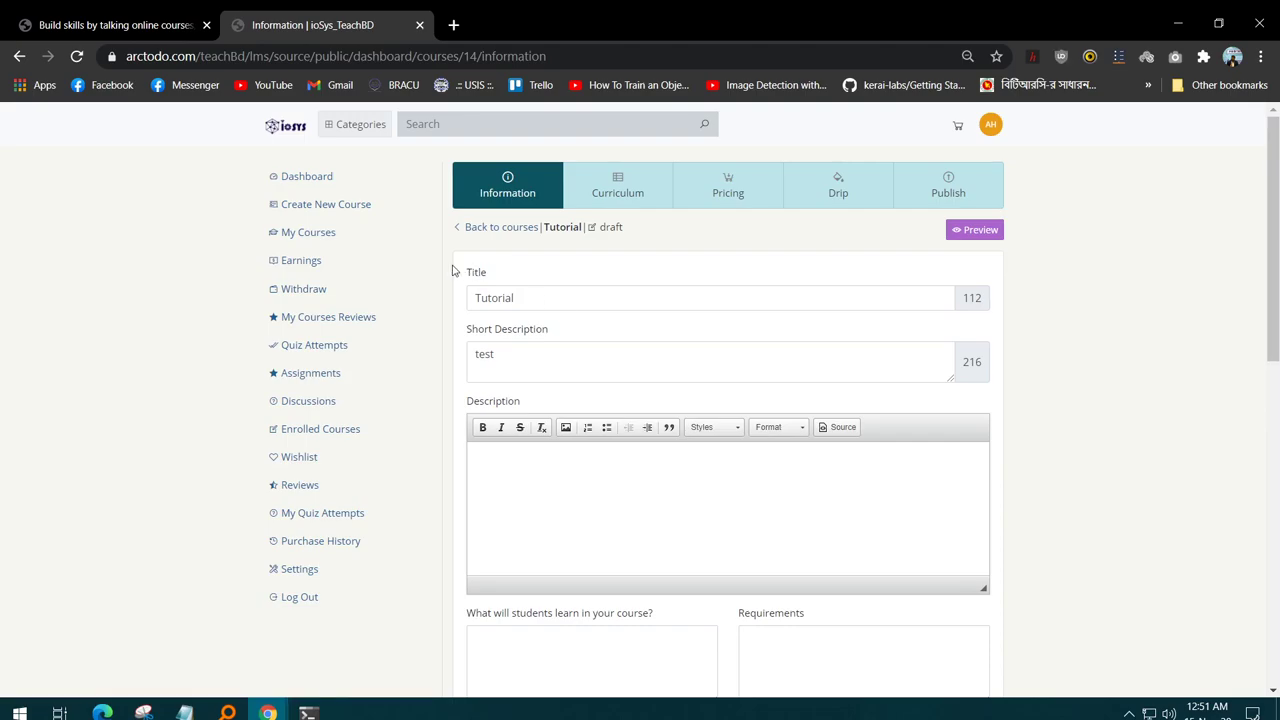
# - Look through the Tutorial course's Curriculum, Pricing, Drip, Publish and Information tabs, ending back on Curriculum
pyautogui.click(620, 198)
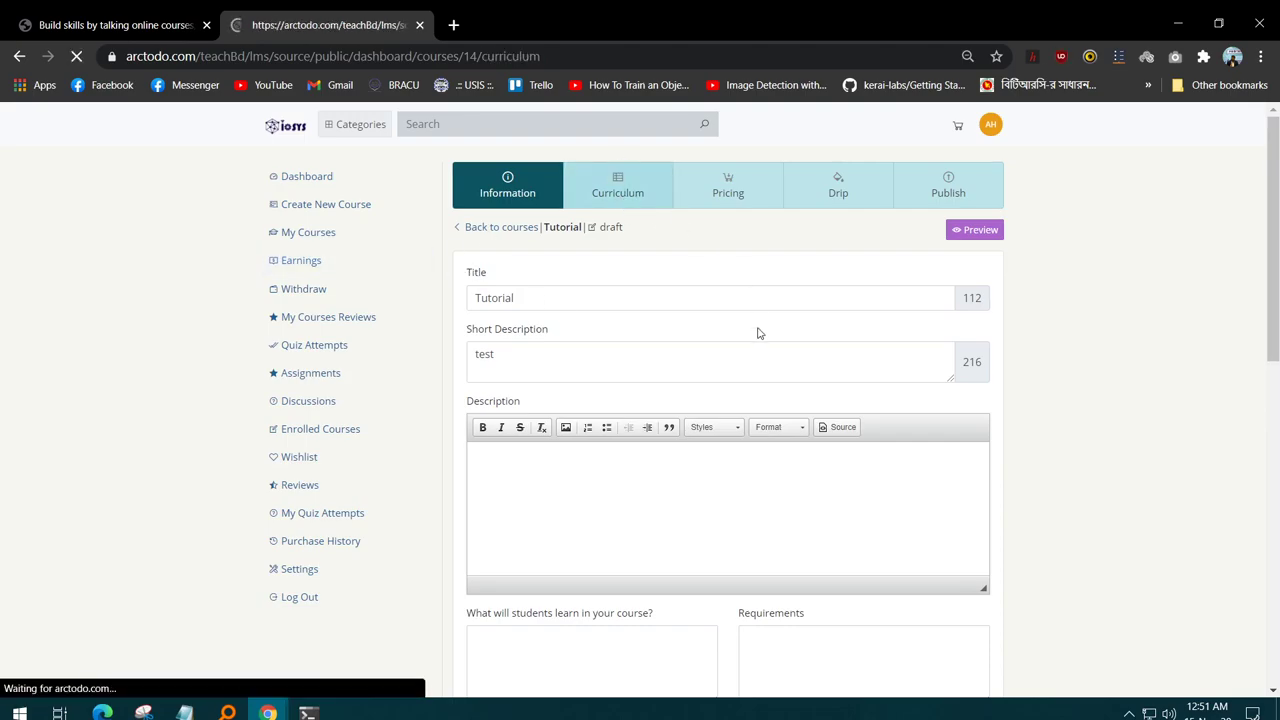
pyautogui.scroll(-2, 637, 417)
pyautogui.scroll(2, 840, 407)
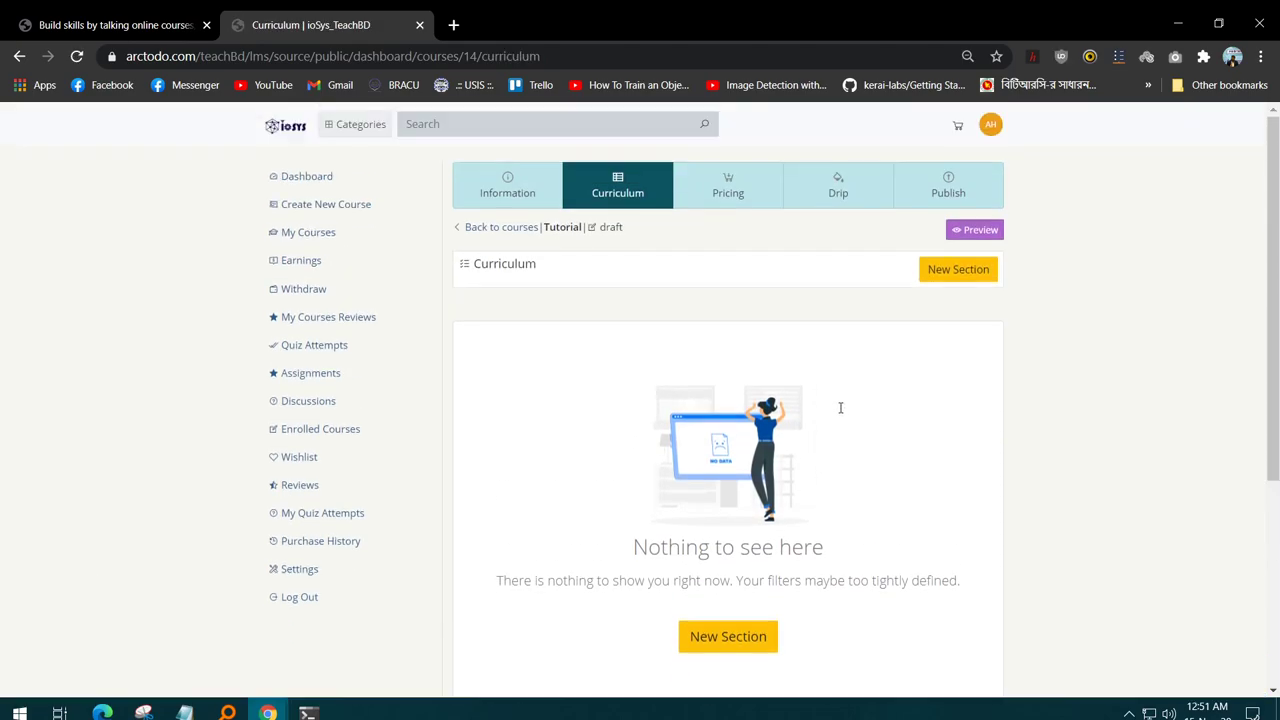
pyautogui.click(736, 200)
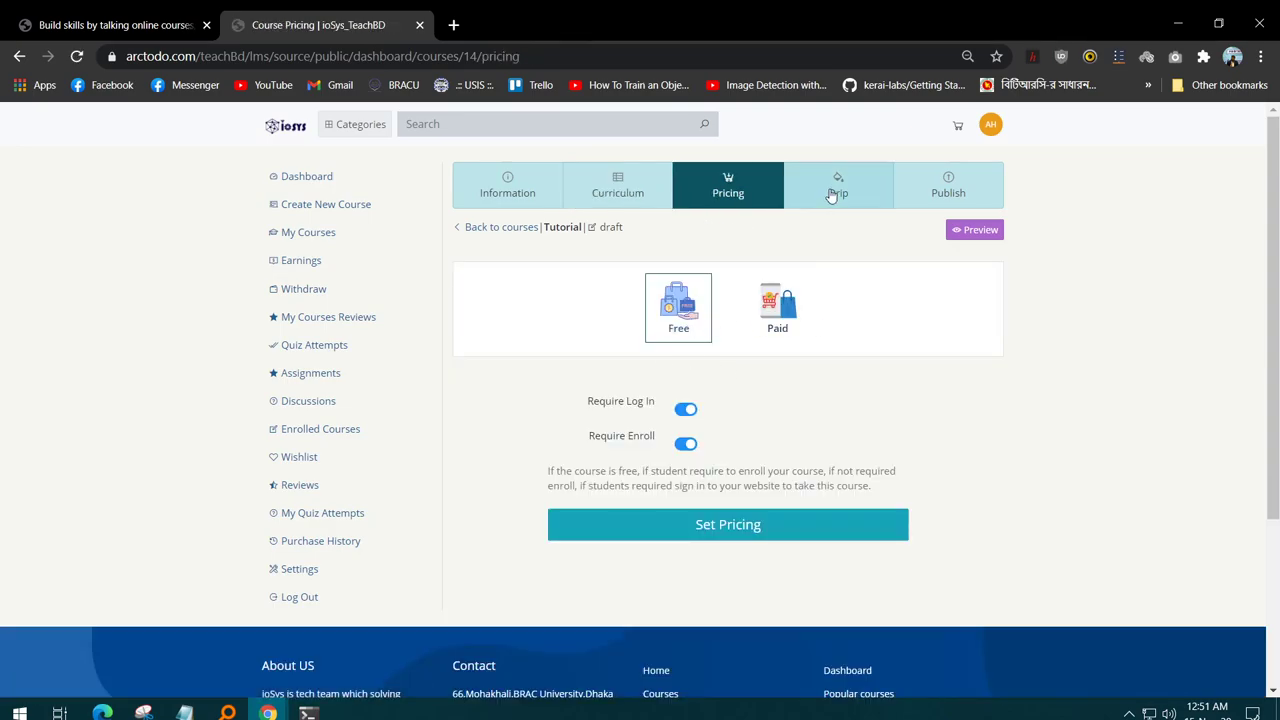
pyautogui.click(831, 195)
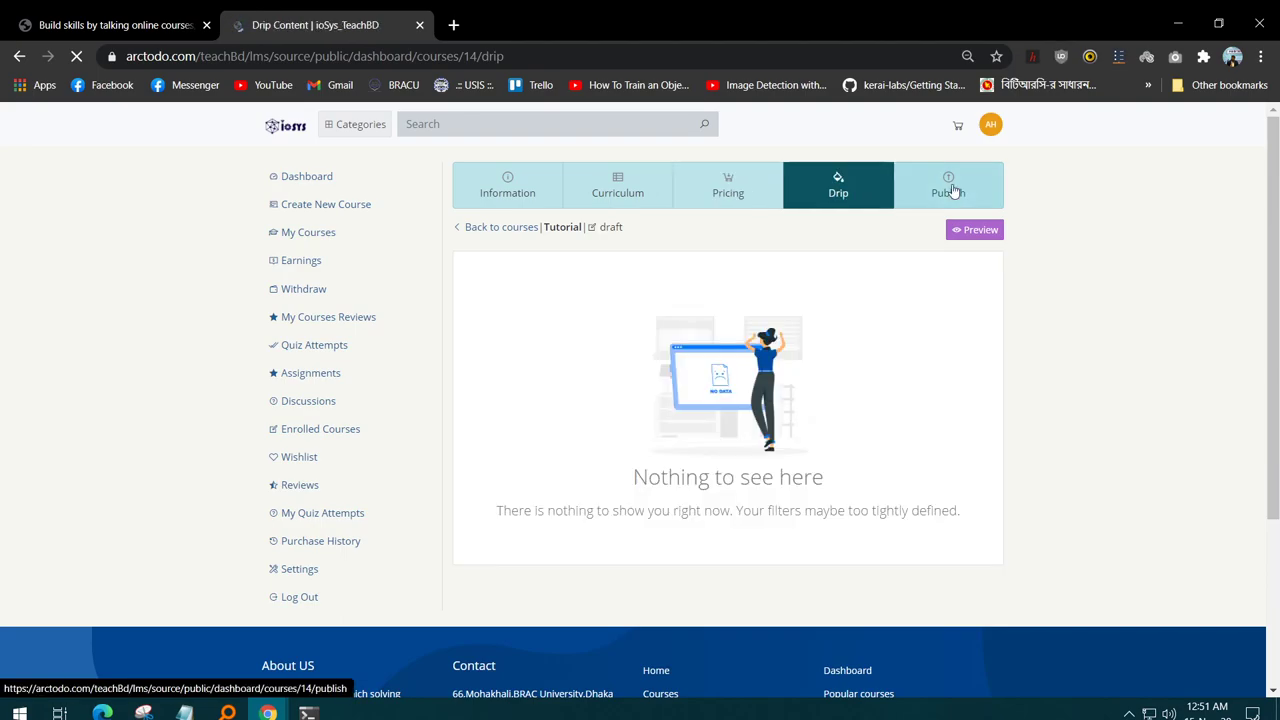
pyautogui.click(948, 190)
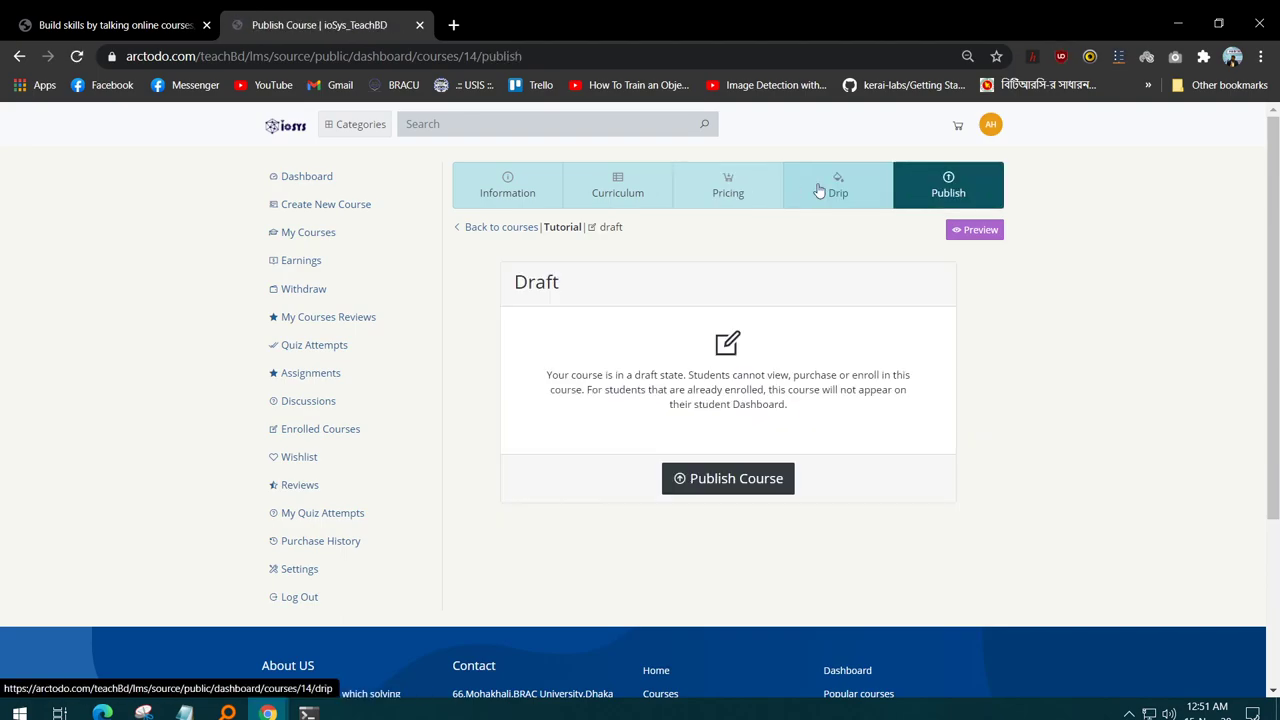
pyautogui.click(523, 190)
pyautogui.click(617, 175)
# - Add a curriculum section, replace its default name with 'introduction', and save it
pyautogui.scroll(-2, 713, 496)
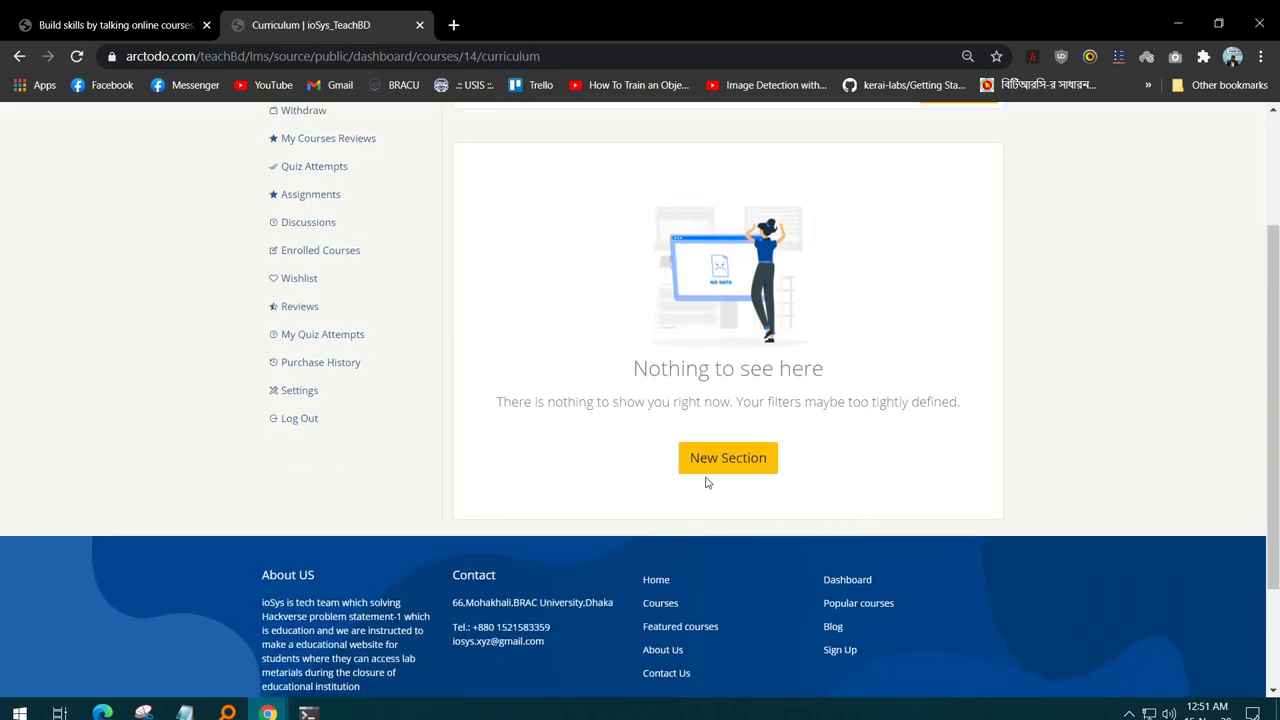
pyautogui.click(728, 458)
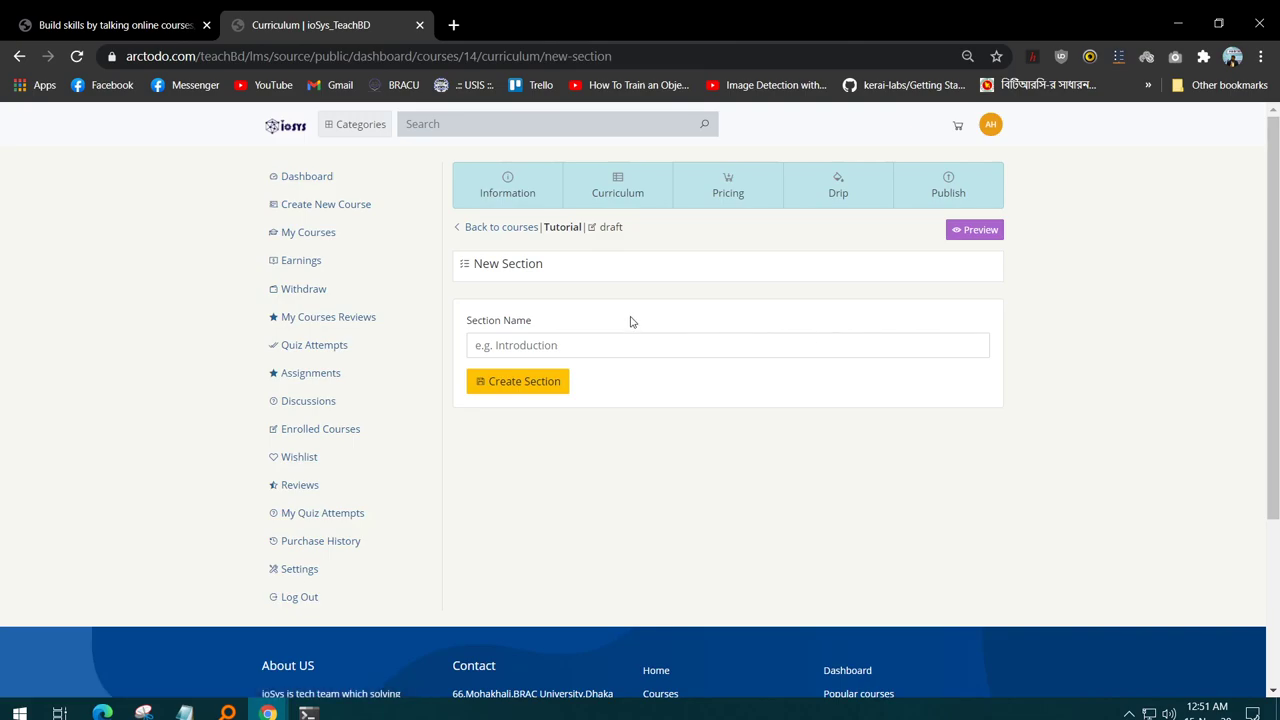
pyautogui.click(588, 347)
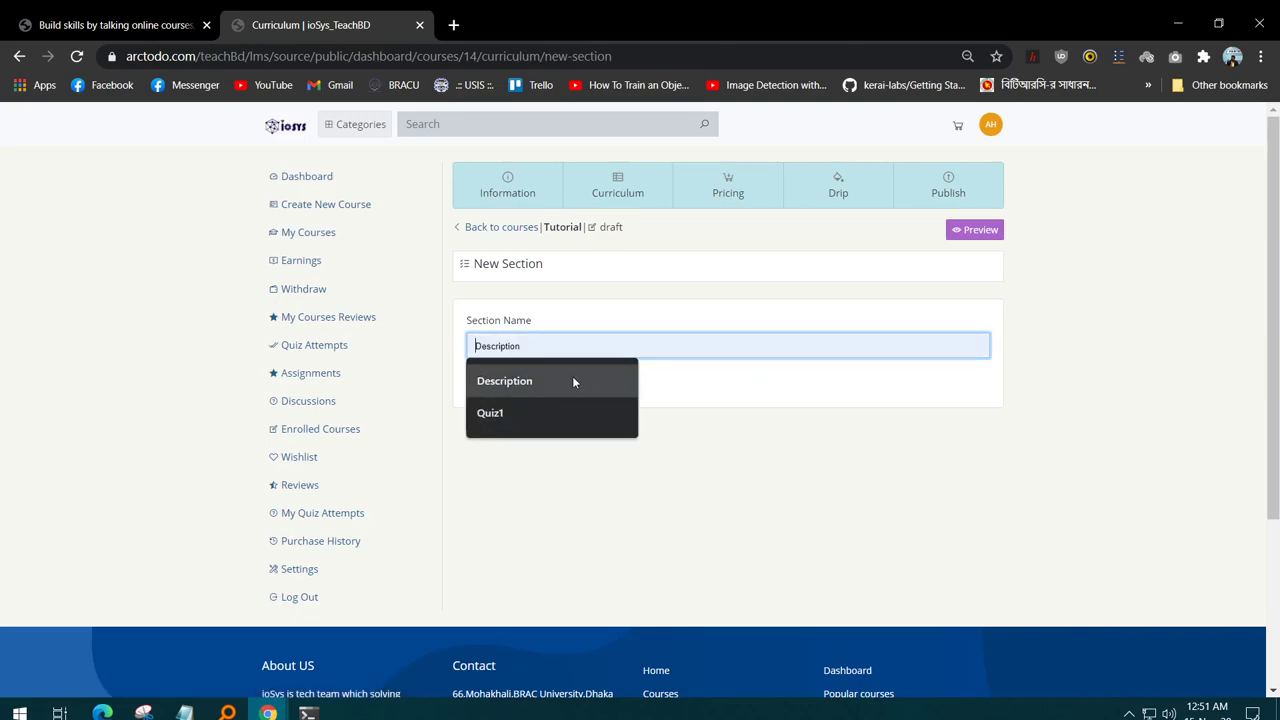
pyautogui.click(575, 381)
pyautogui.moveTo(540, 345); pyautogui.dragTo(383, 343)
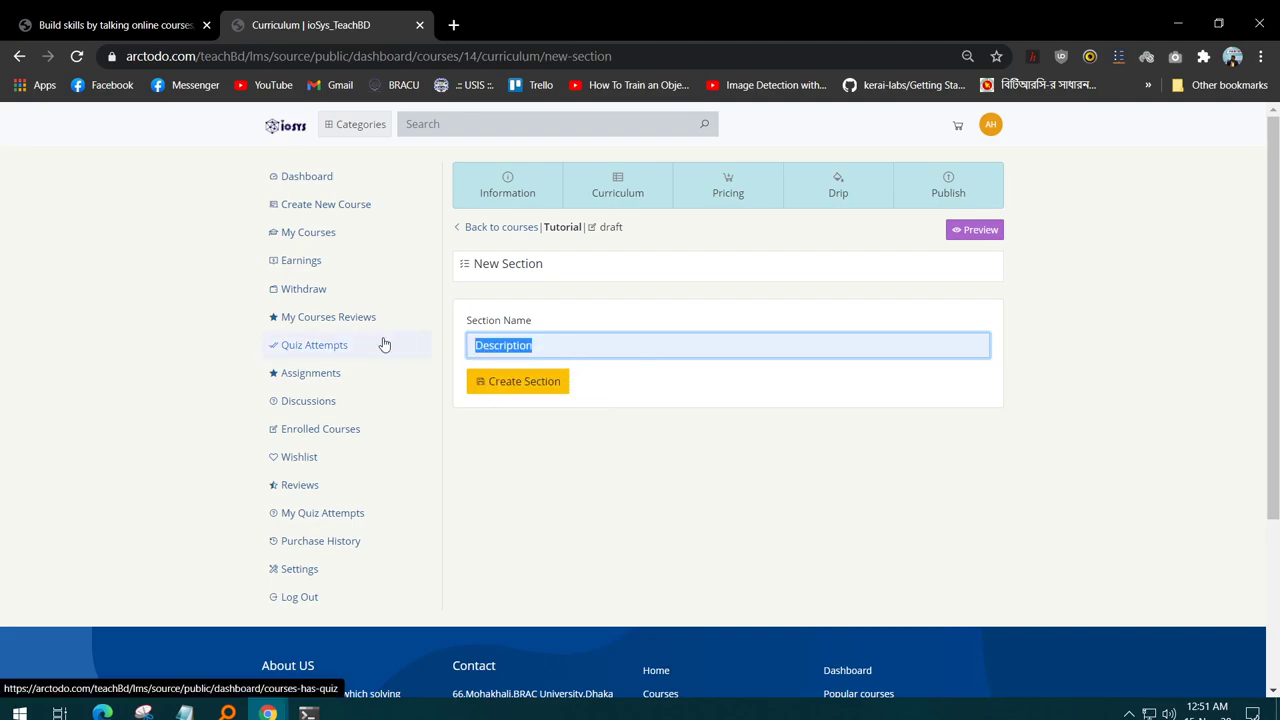
pyautogui.press('BackSpace')
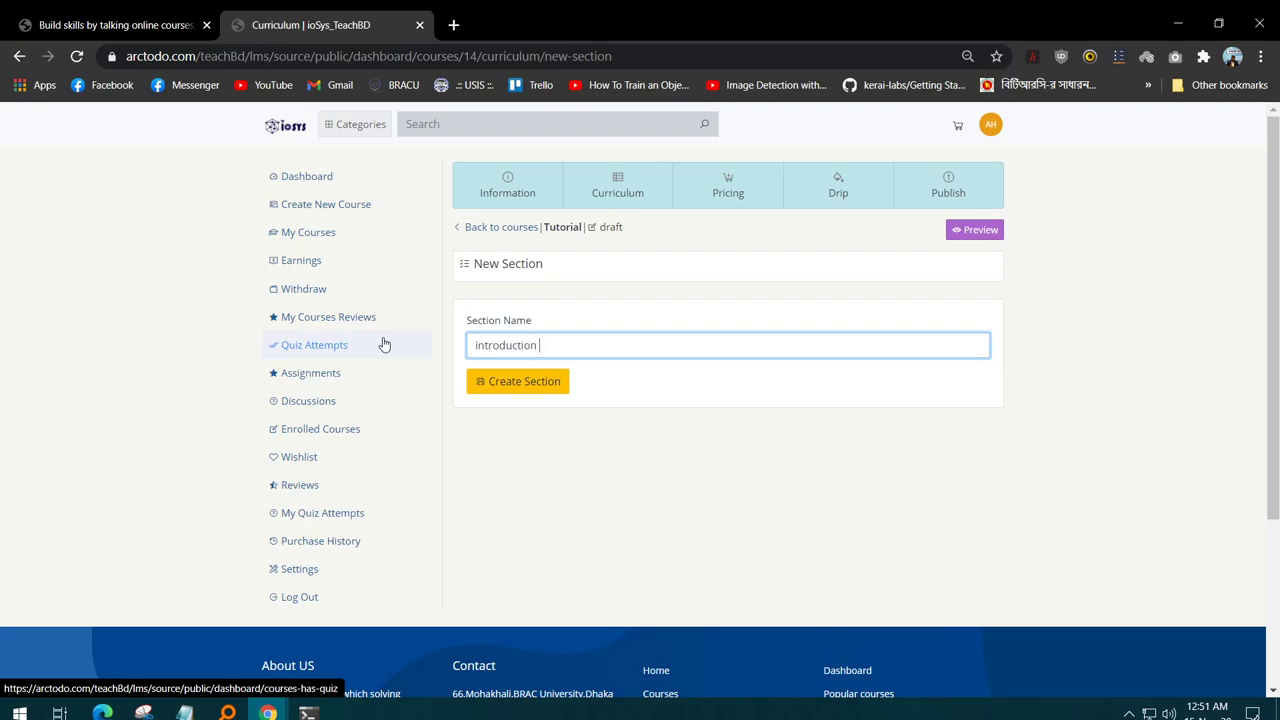
pyautogui.click(516, 388)
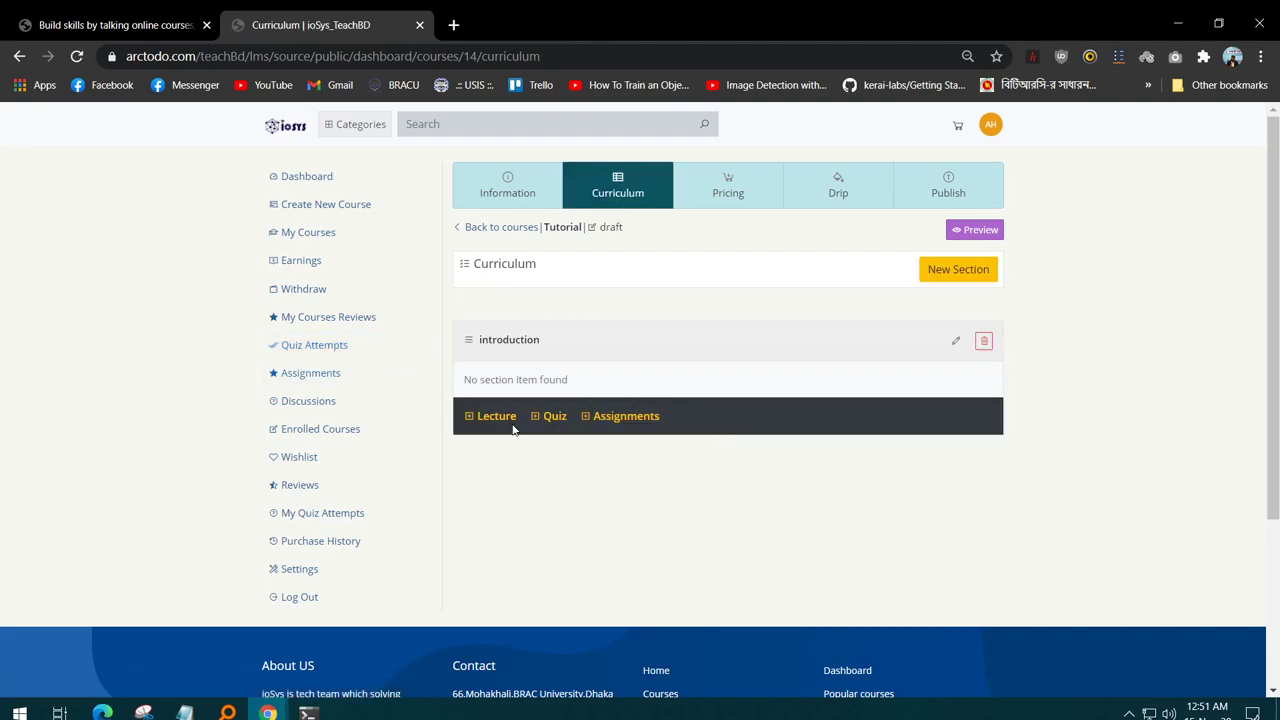
# - Add the lecture 'intro' with description 'test description' to the introduction section
pyautogui.click(482, 419)
pyautogui.scroll(-3, 780, 440)
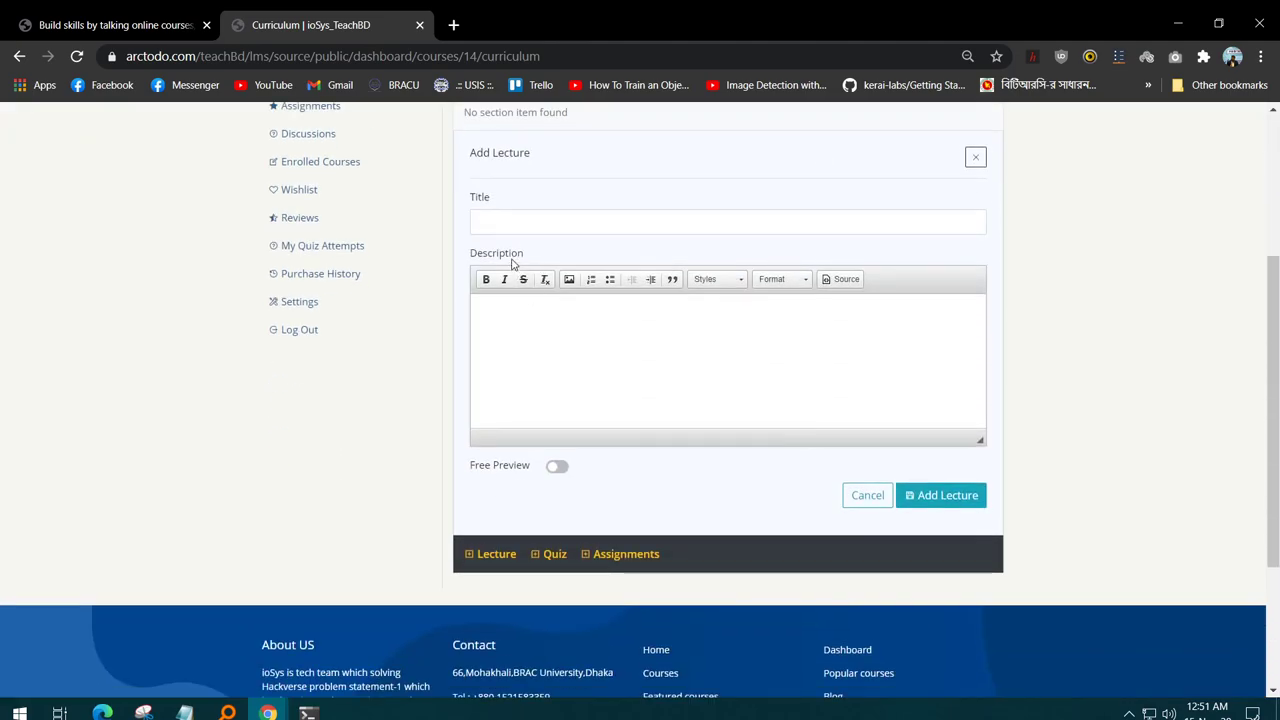
pyautogui.click(552, 213)
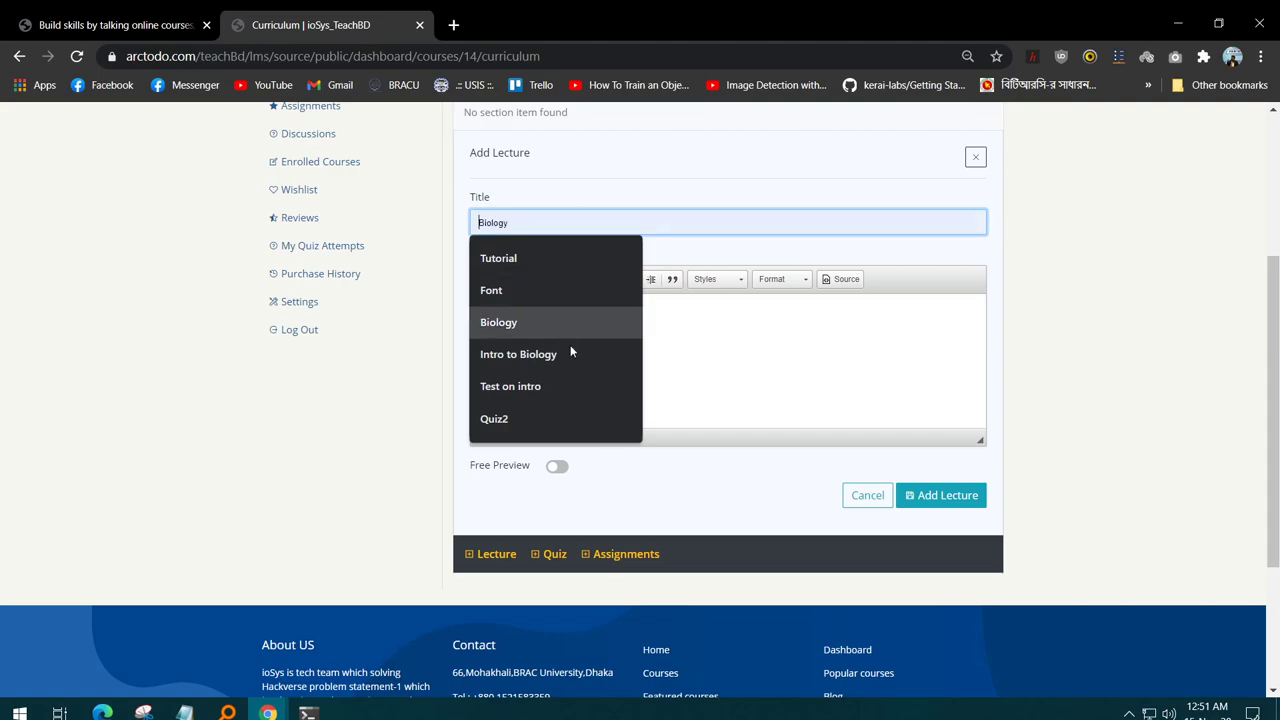
pyautogui.write('intro')
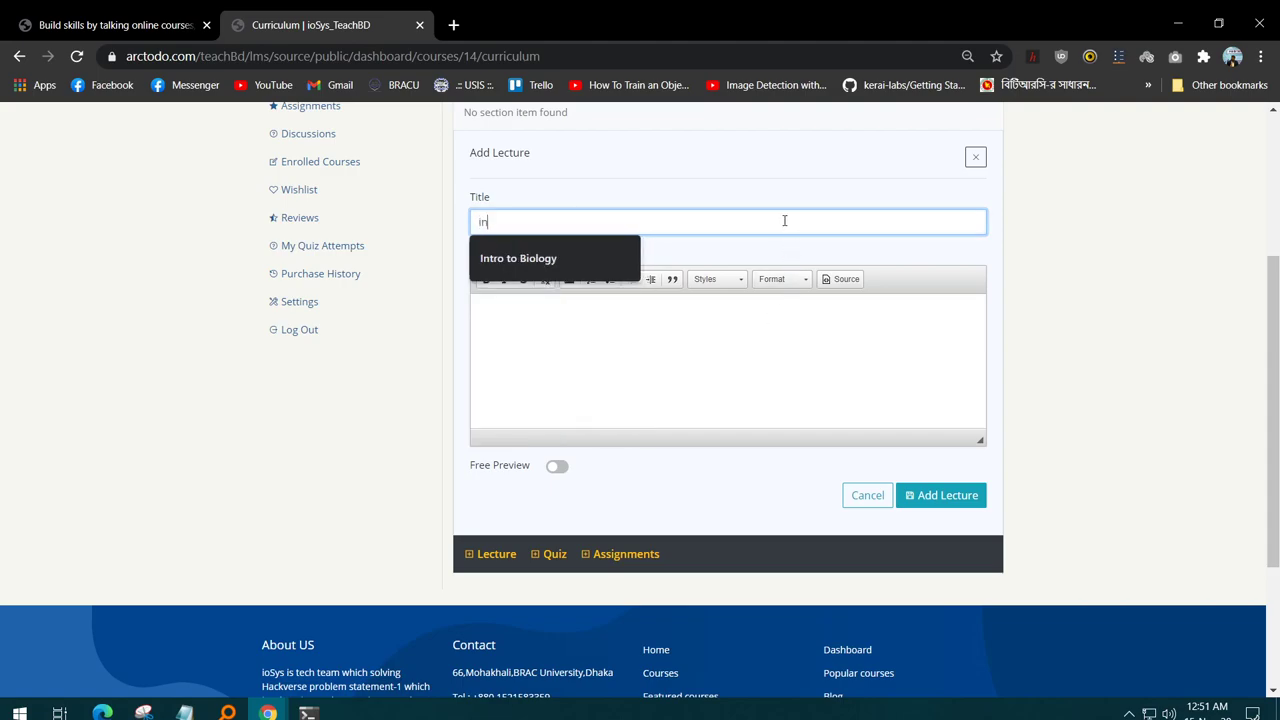
pyautogui.click(801, 349)
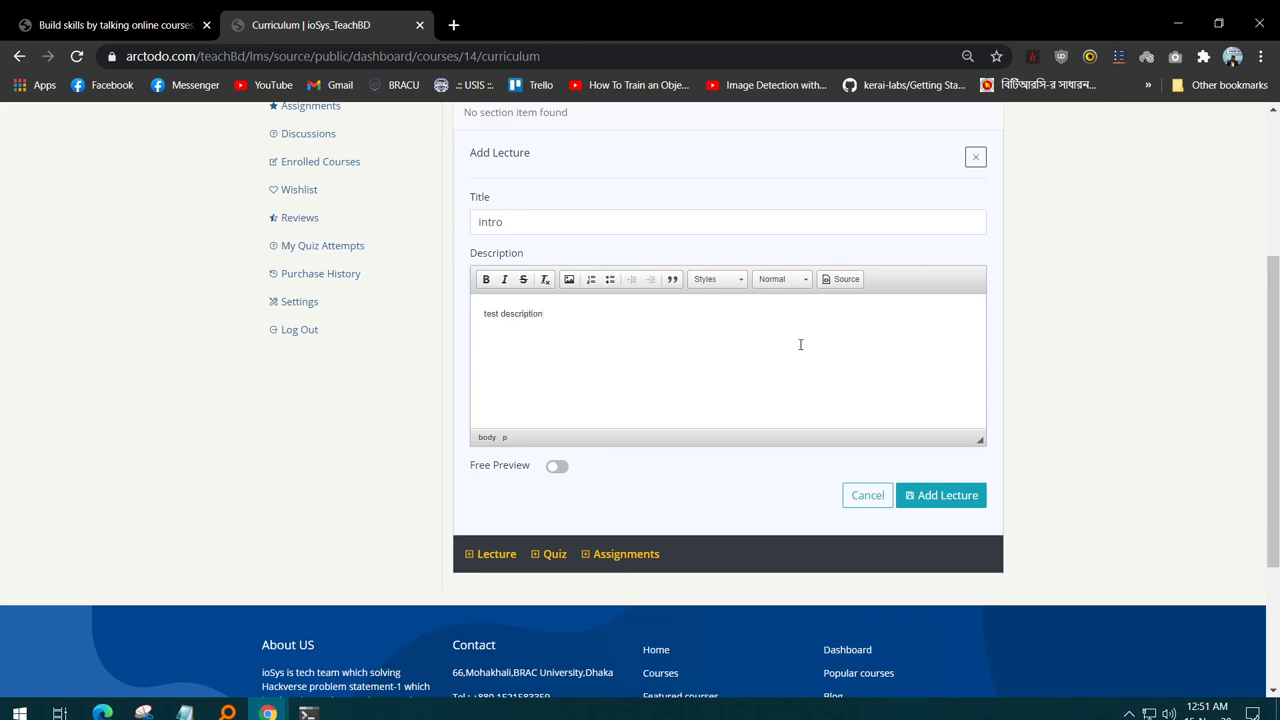
pyautogui.click(970, 495)
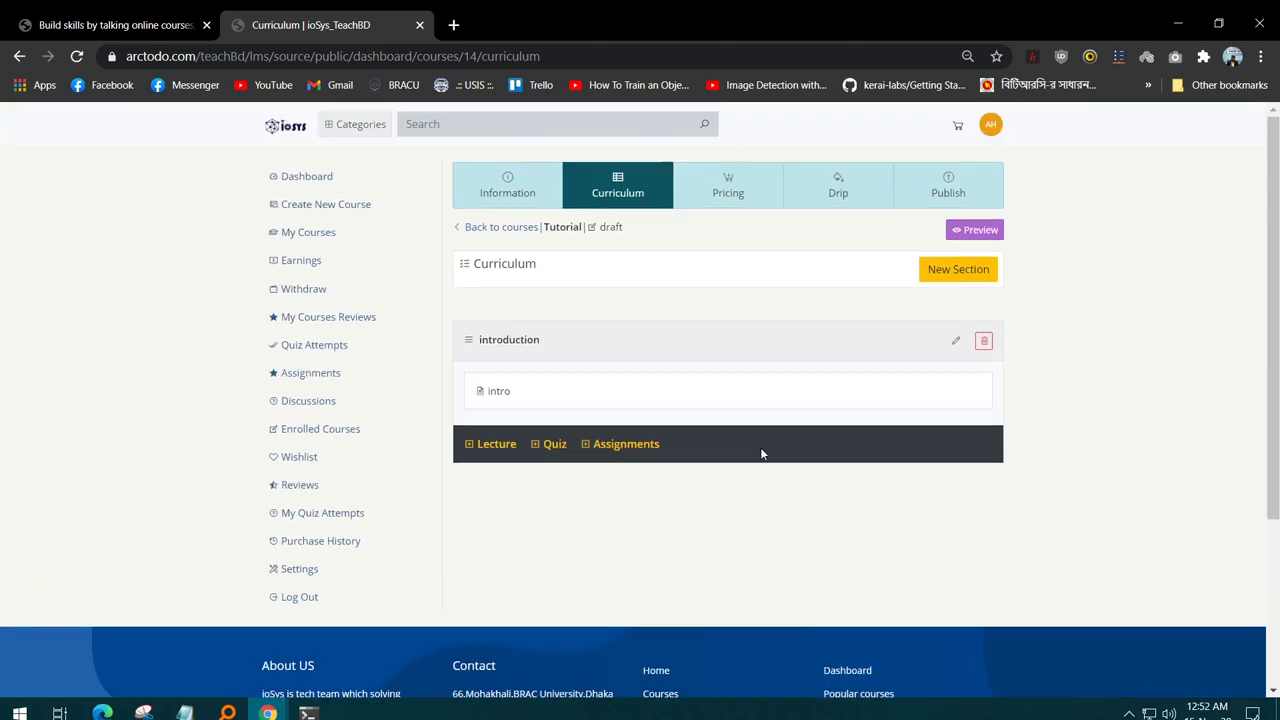
# - Open the intro lecture's video settings, trying the Vimeo and HTML5 (mp4) sources
pyautogui.click(700, 385)
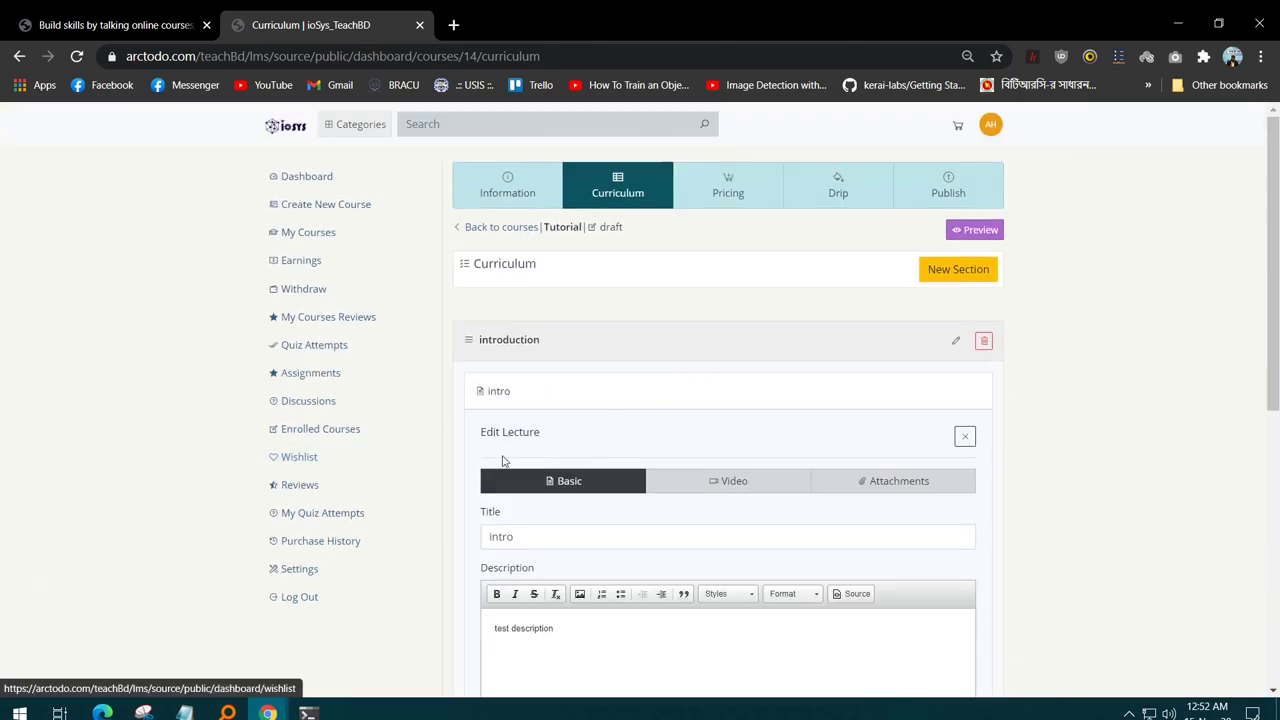
pyautogui.click(729, 481)
pyautogui.scroll(-1, 924, 483)
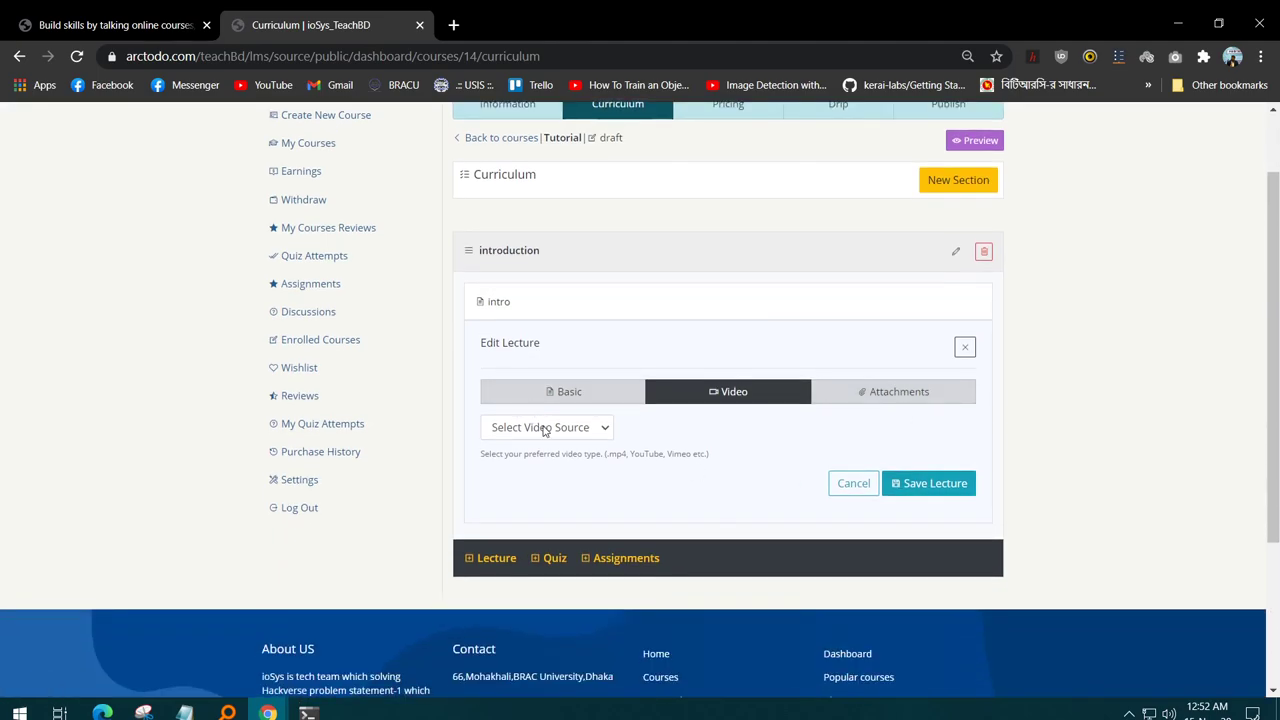
pyautogui.click(549, 429)
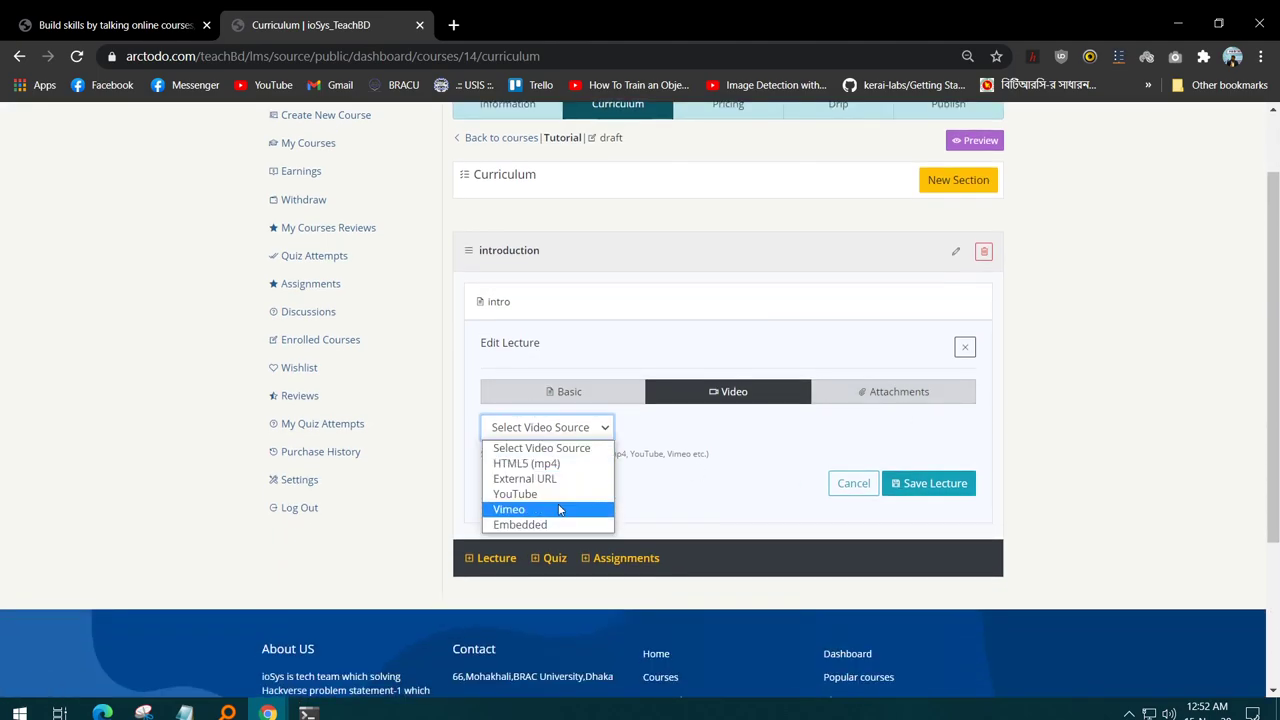
pyautogui.click(540, 509)
pyautogui.click(584, 430)
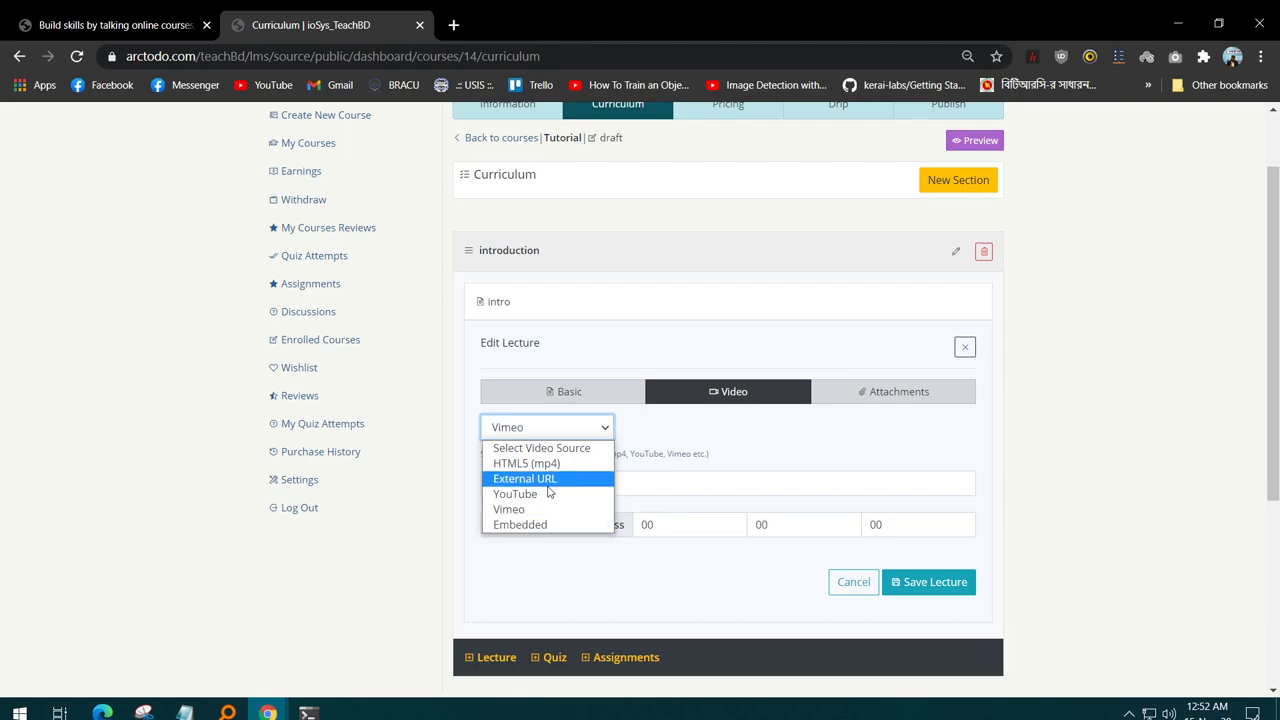
pyautogui.click(571, 476)
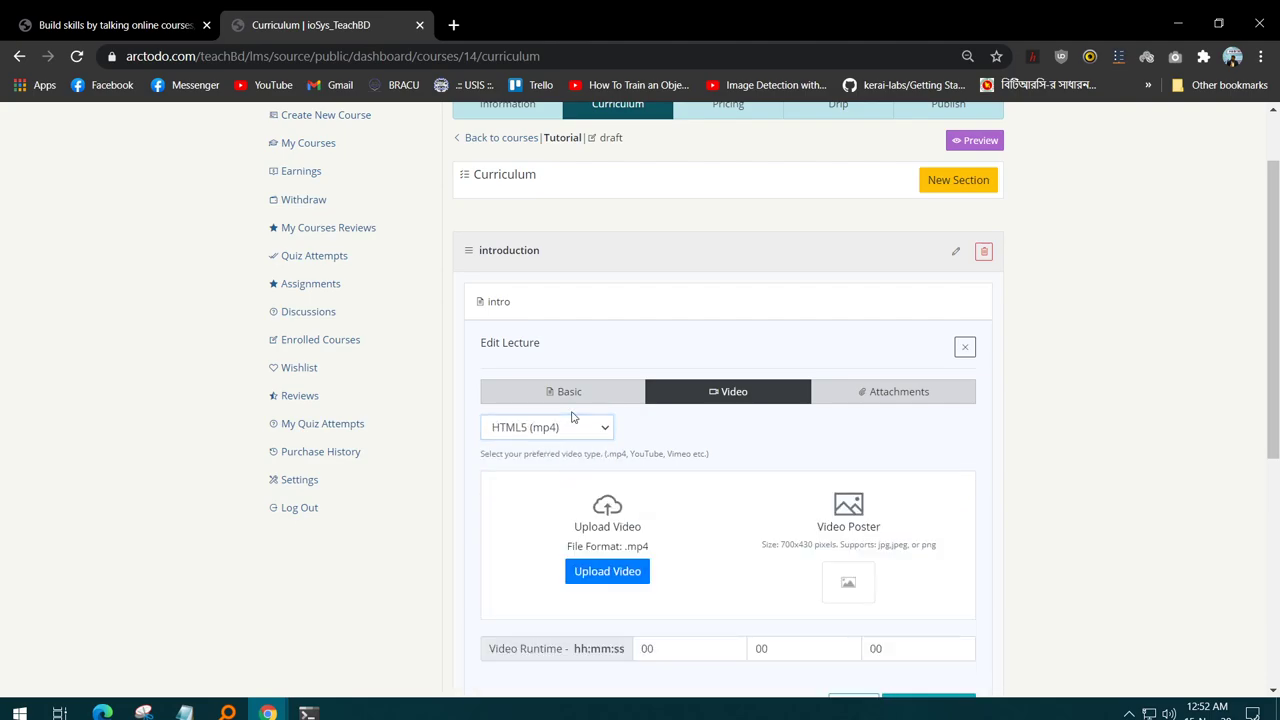
# - Set the video source to Embedded and show the lecture's attachments
pyautogui.click(575, 429)
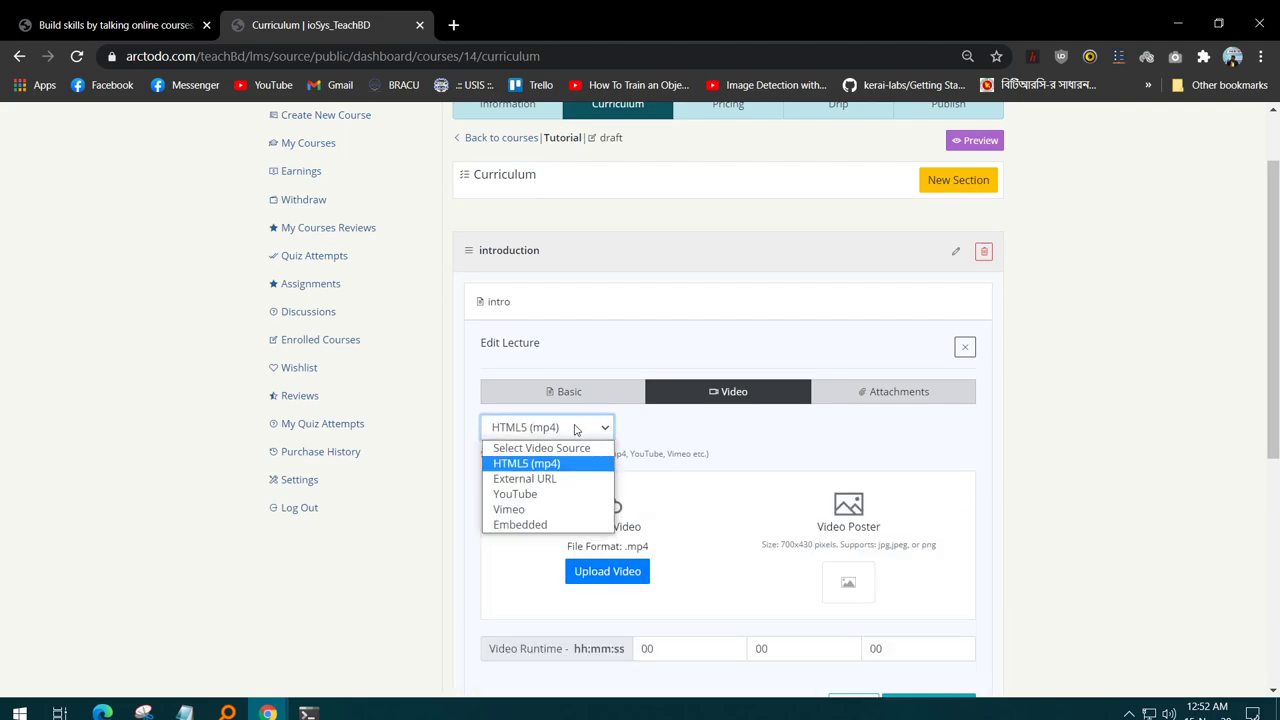
pyautogui.click(552, 524)
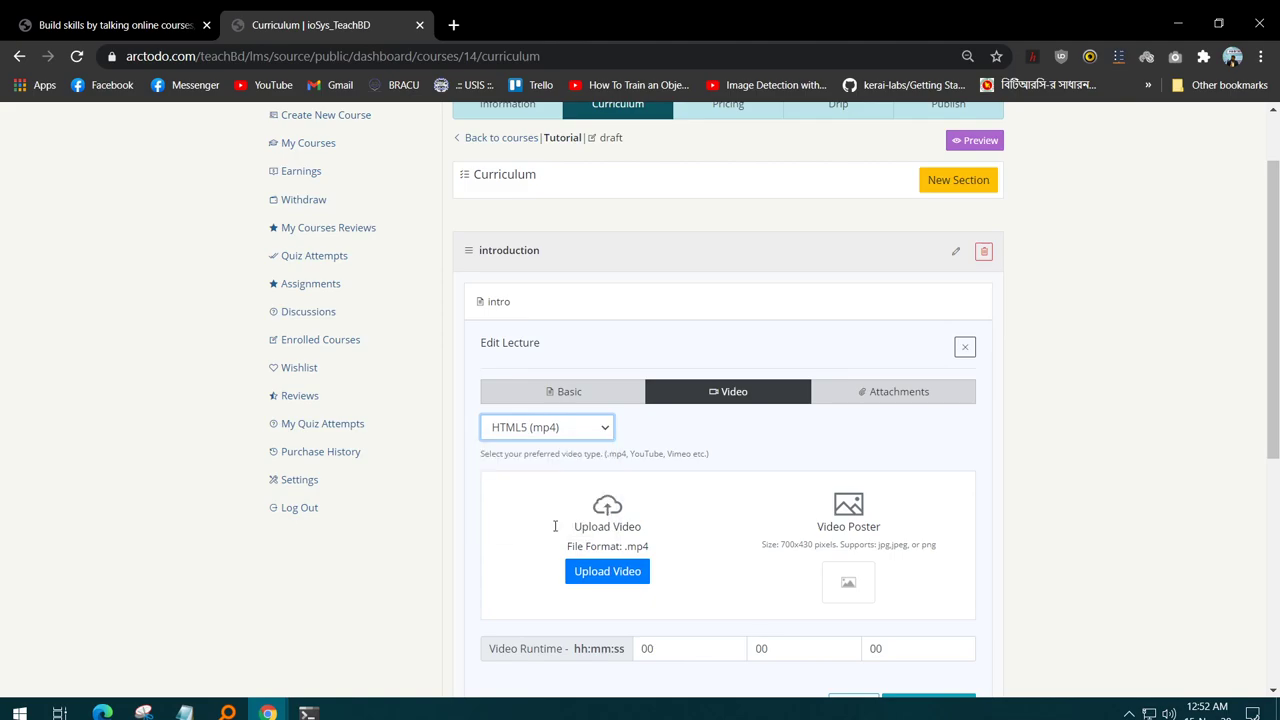
pyautogui.click(586, 437)
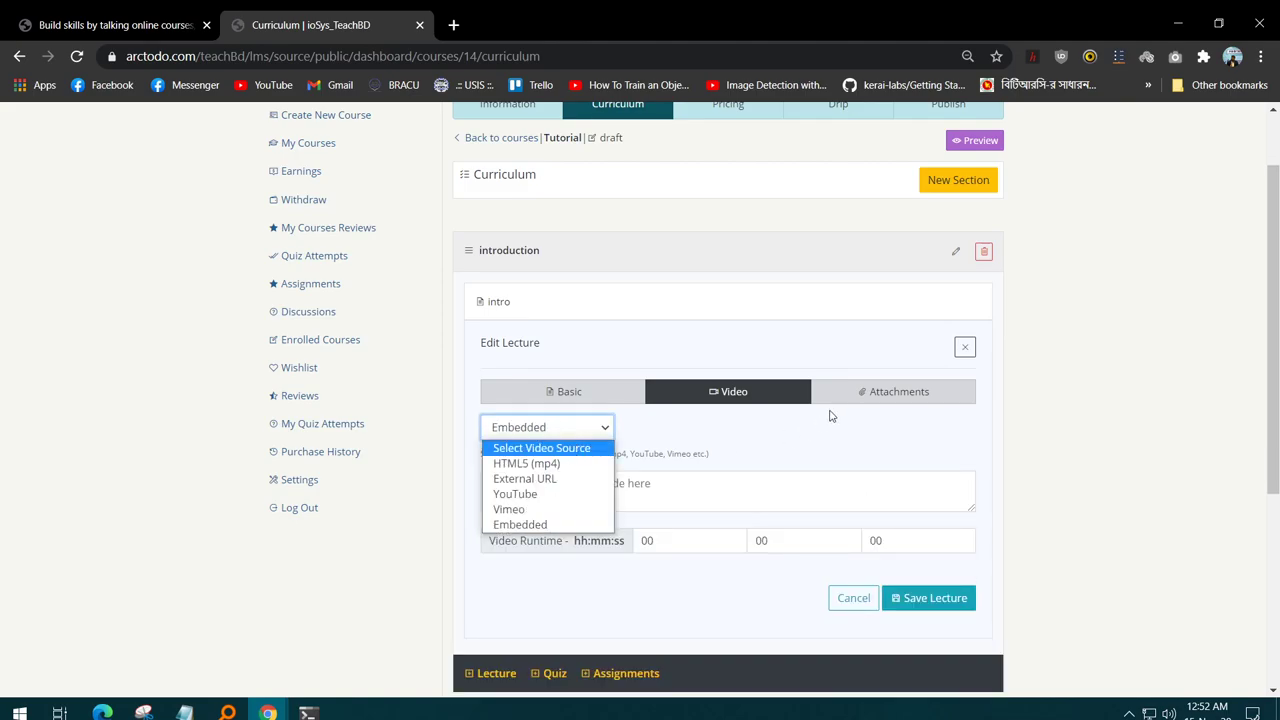
pyautogui.click(878, 398)
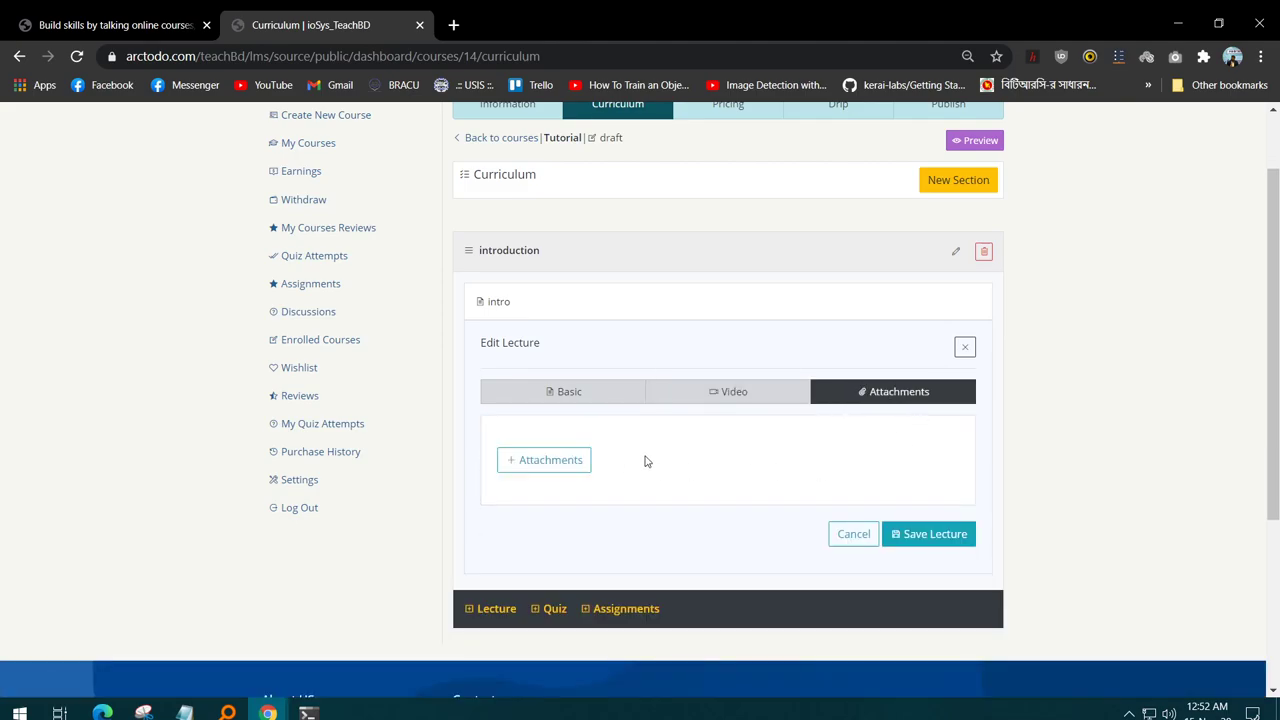
pyautogui.scroll(-1, 660, 450)
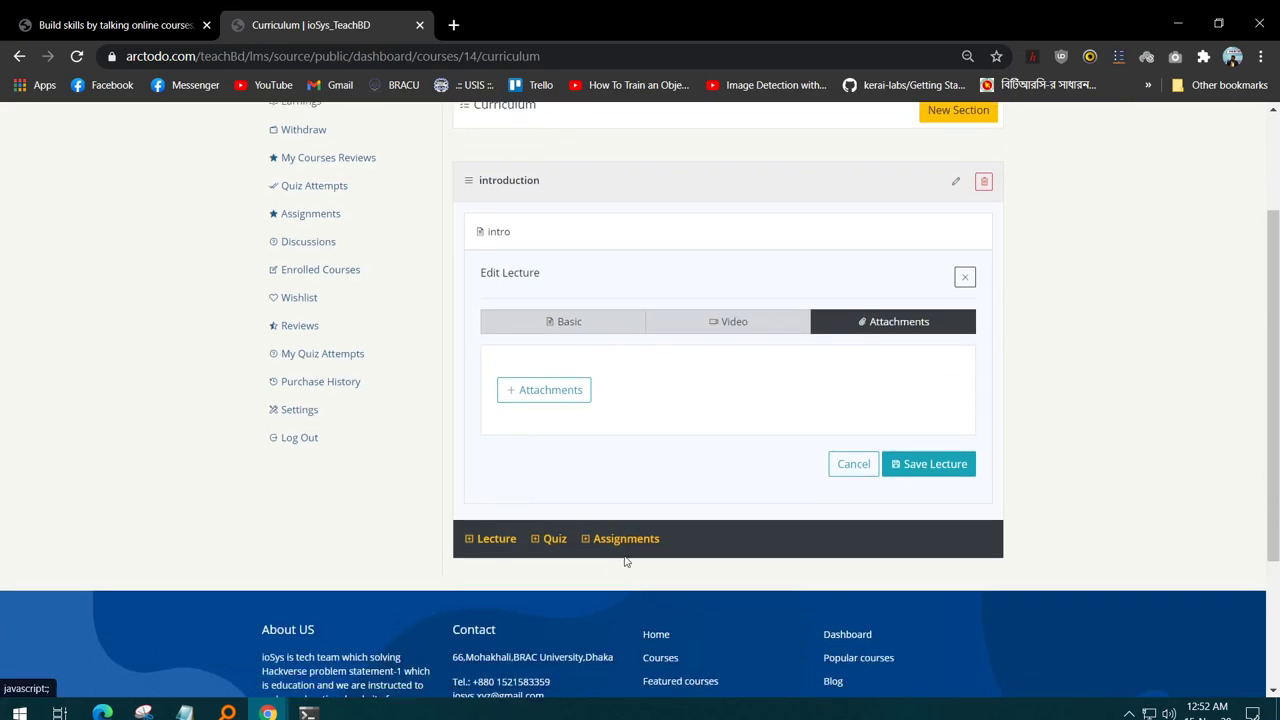
# - Create the quiz 'test quiz' with description 'test' in the introduction section
pyautogui.click(555, 522)
pyautogui.scroll(1, 680, 440)
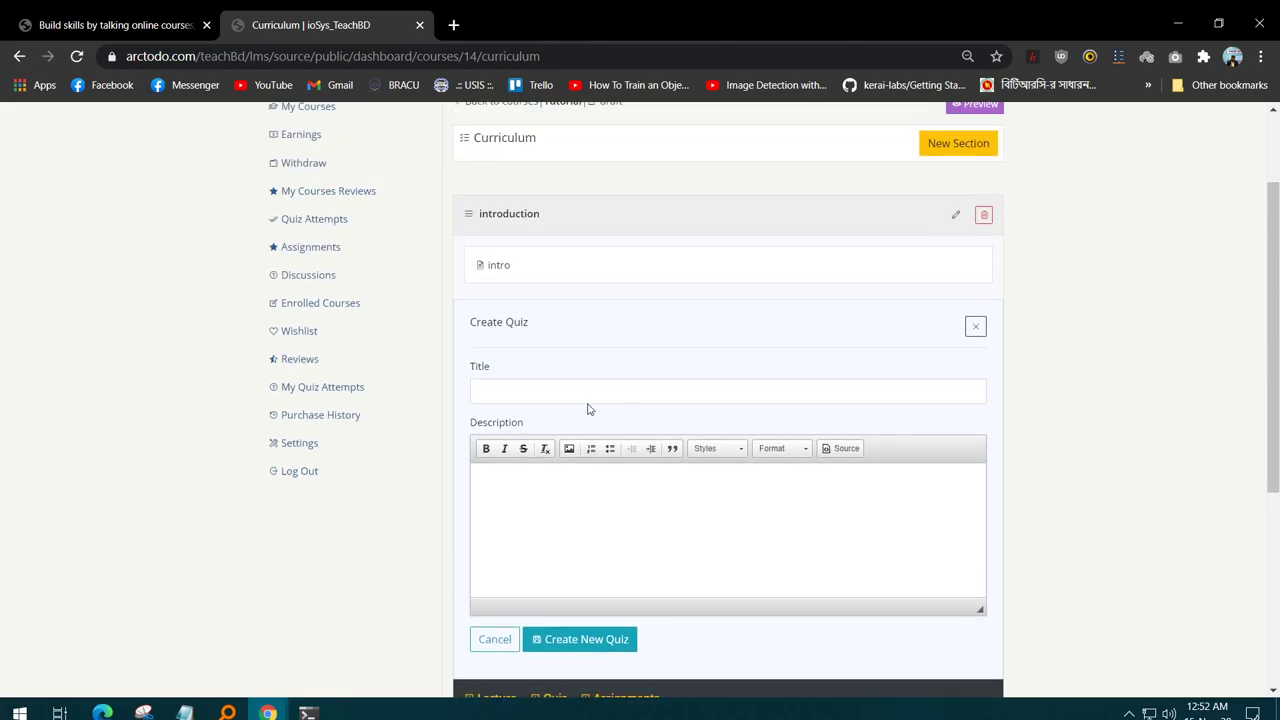
pyautogui.click(541, 393)
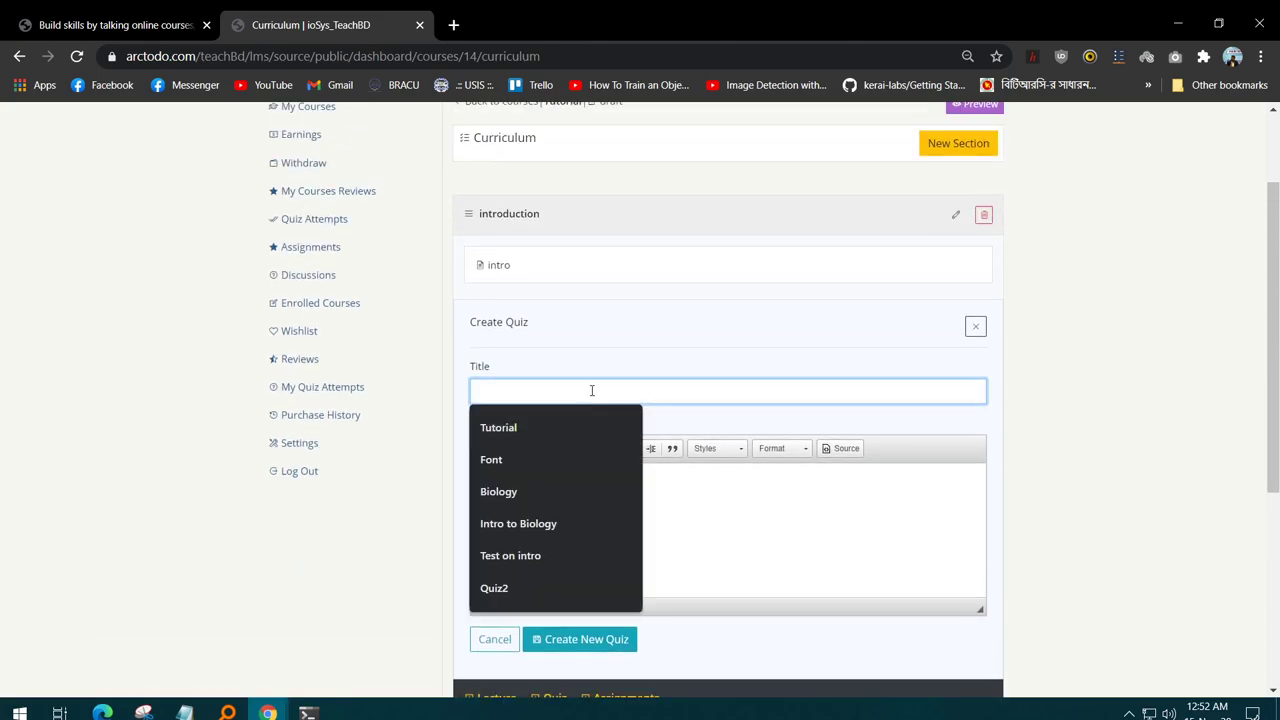
pyautogui.write('test quiz')
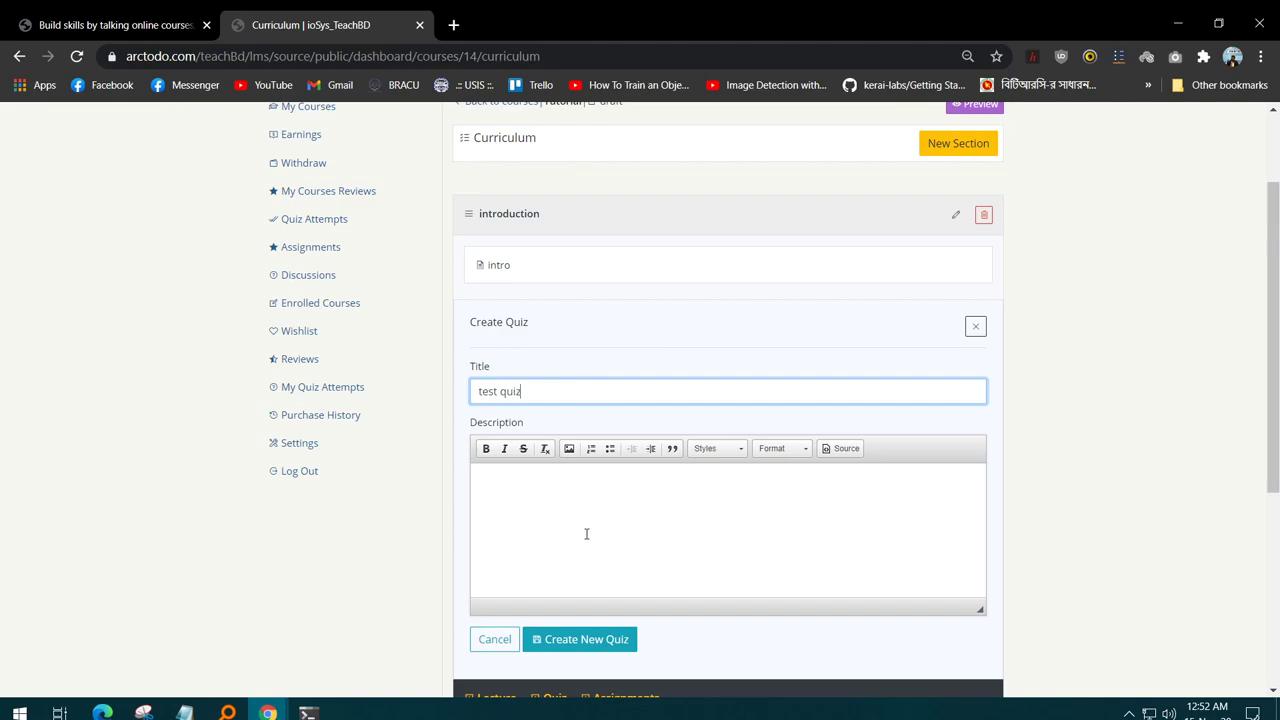
pyautogui.click(587, 534)
pyautogui.write('test')
pyautogui.click(545, 640)
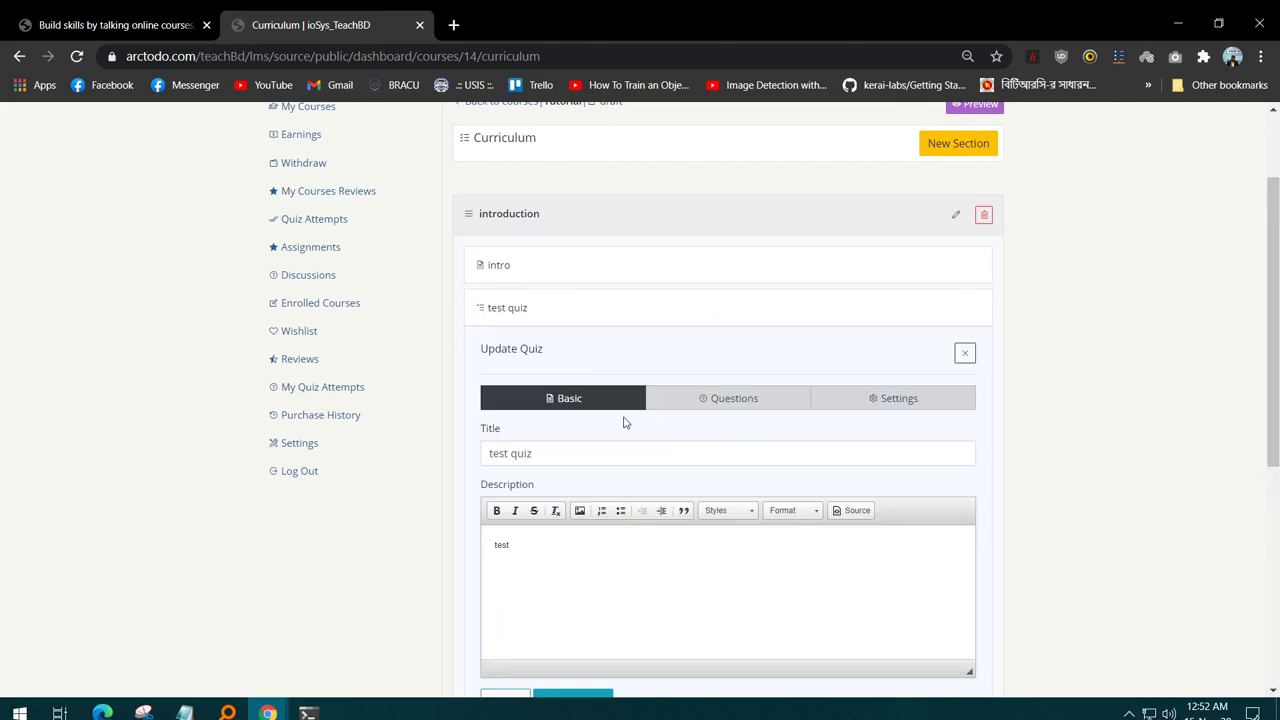
# - Add a single-choice question 'How was the intro' worth 1 point
pyautogui.click(697, 399)
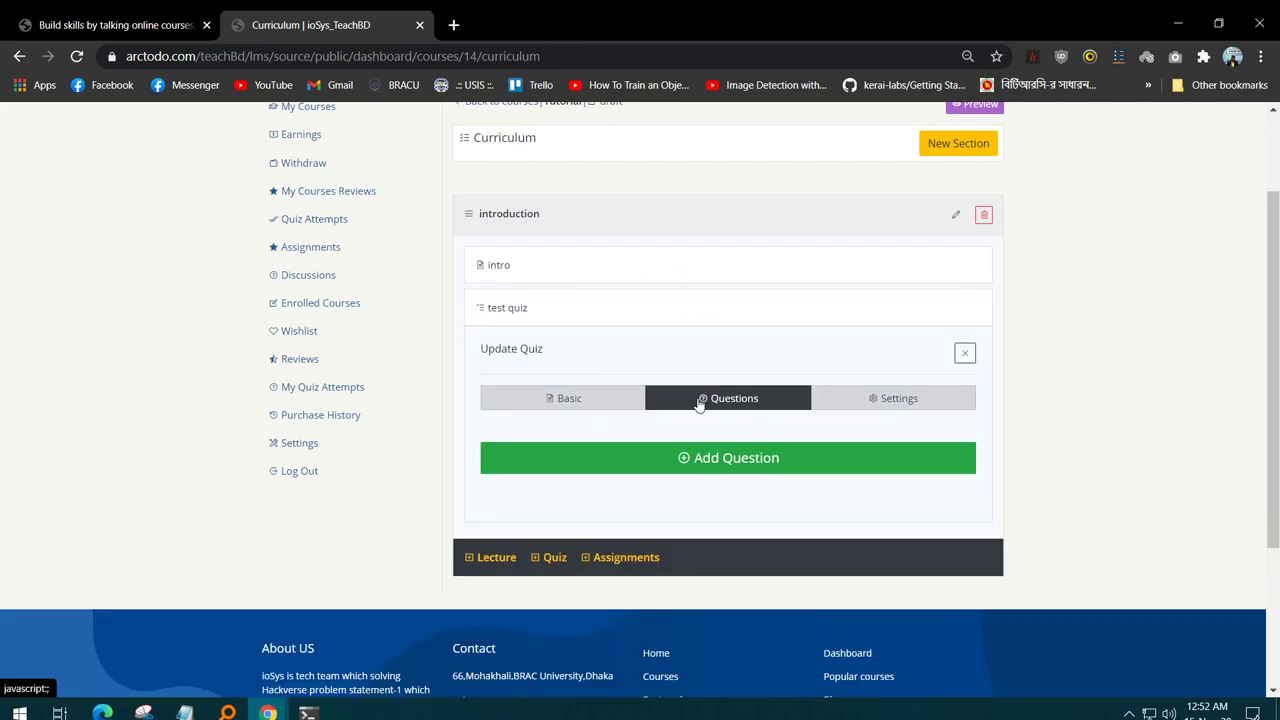
pyautogui.click(682, 457)
pyautogui.click(420, 174)
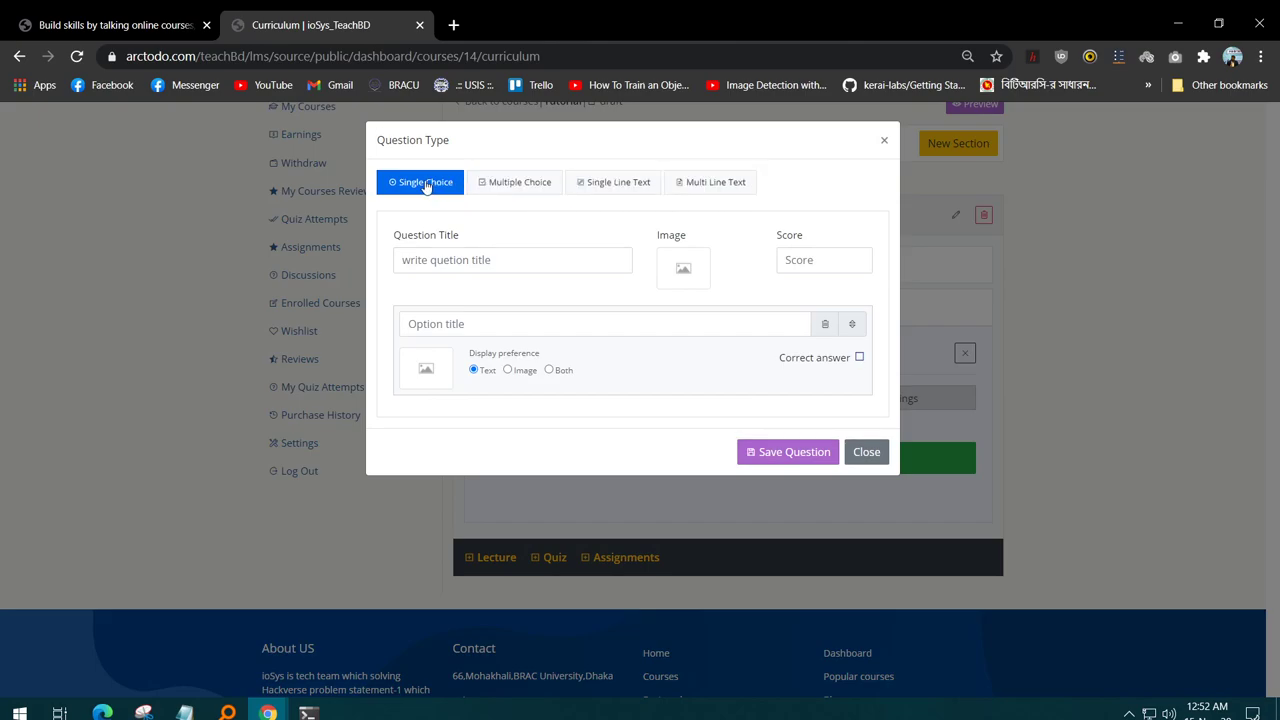
pyautogui.click(488, 256)
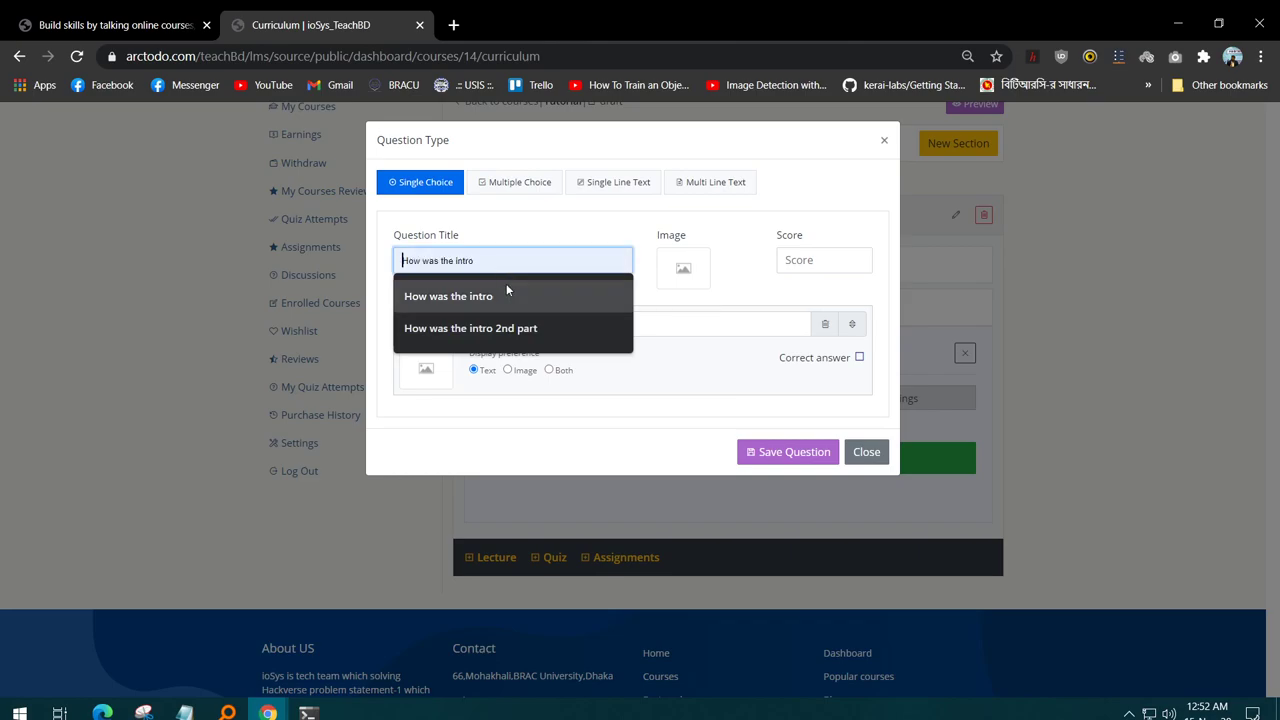
pyautogui.click(506, 289)
pyautogui.click(683, 282)
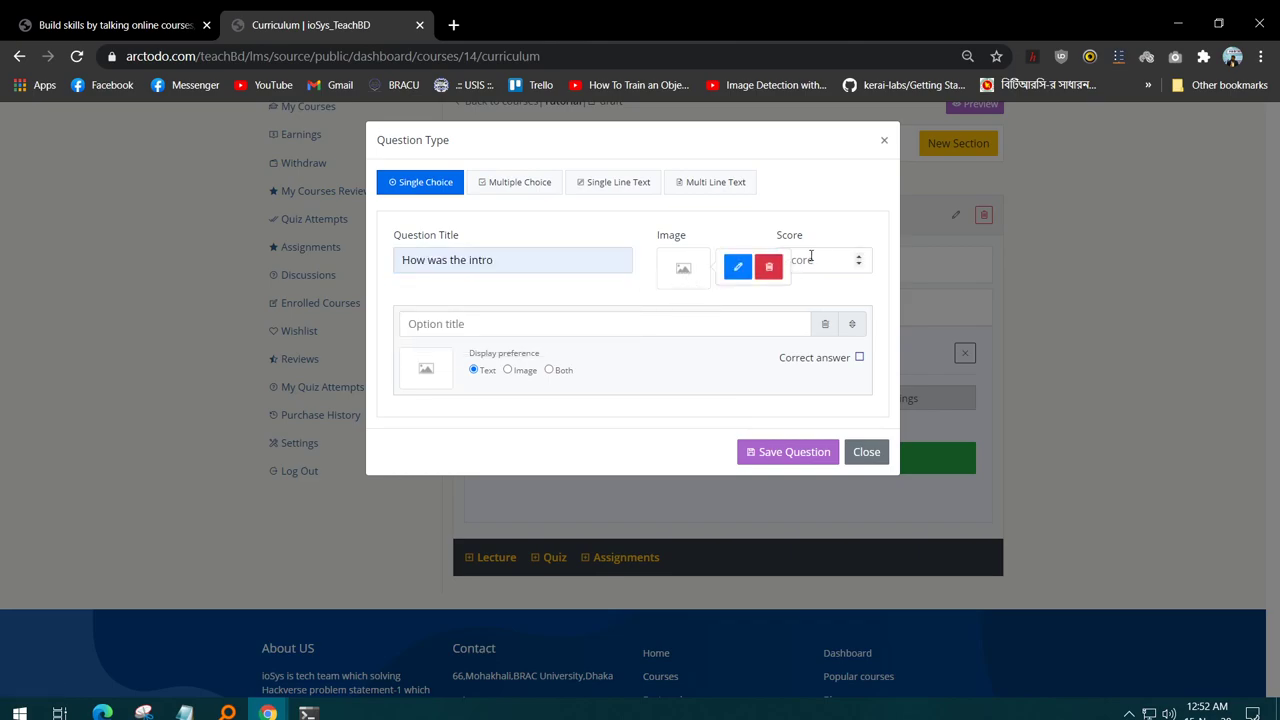
pyautogui.click(859, 257)
# - Enter answer options yes and no, mark yes correct, and save the question
pyautogui.click(494, 329)
pyautogui.write('yes')
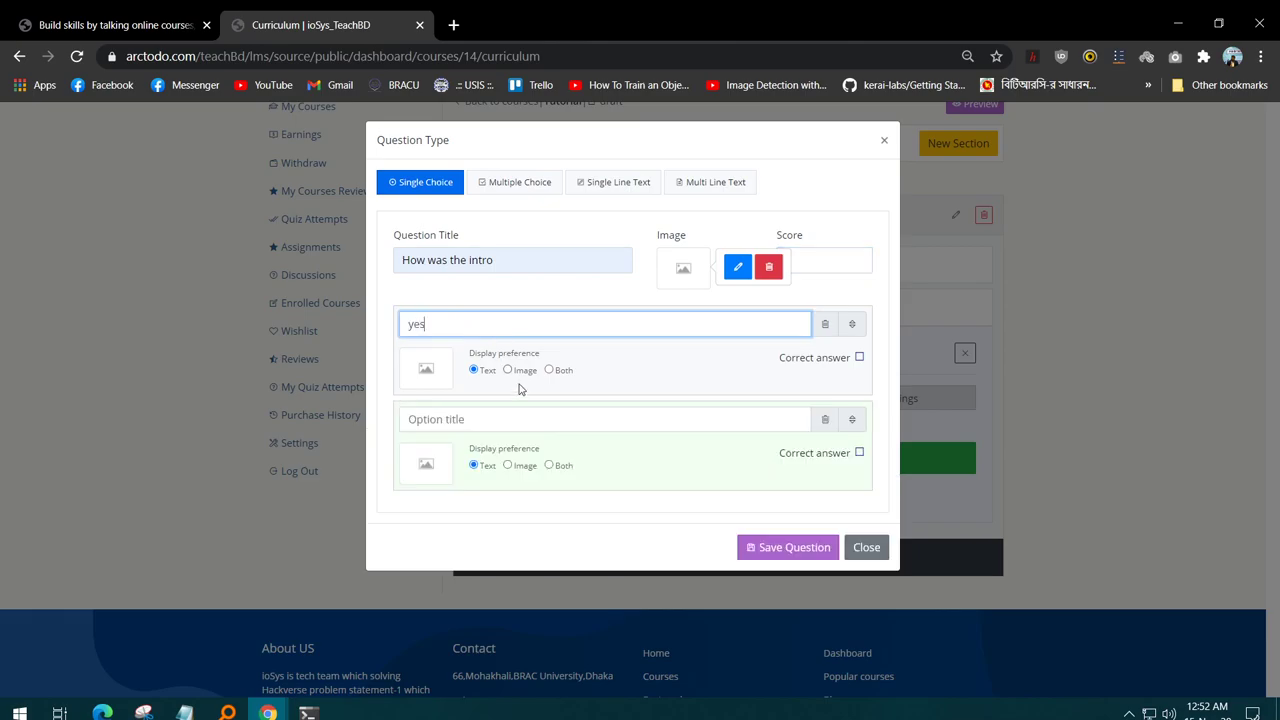
pyautogui.click(531, 423)
pyautogui.write('no')
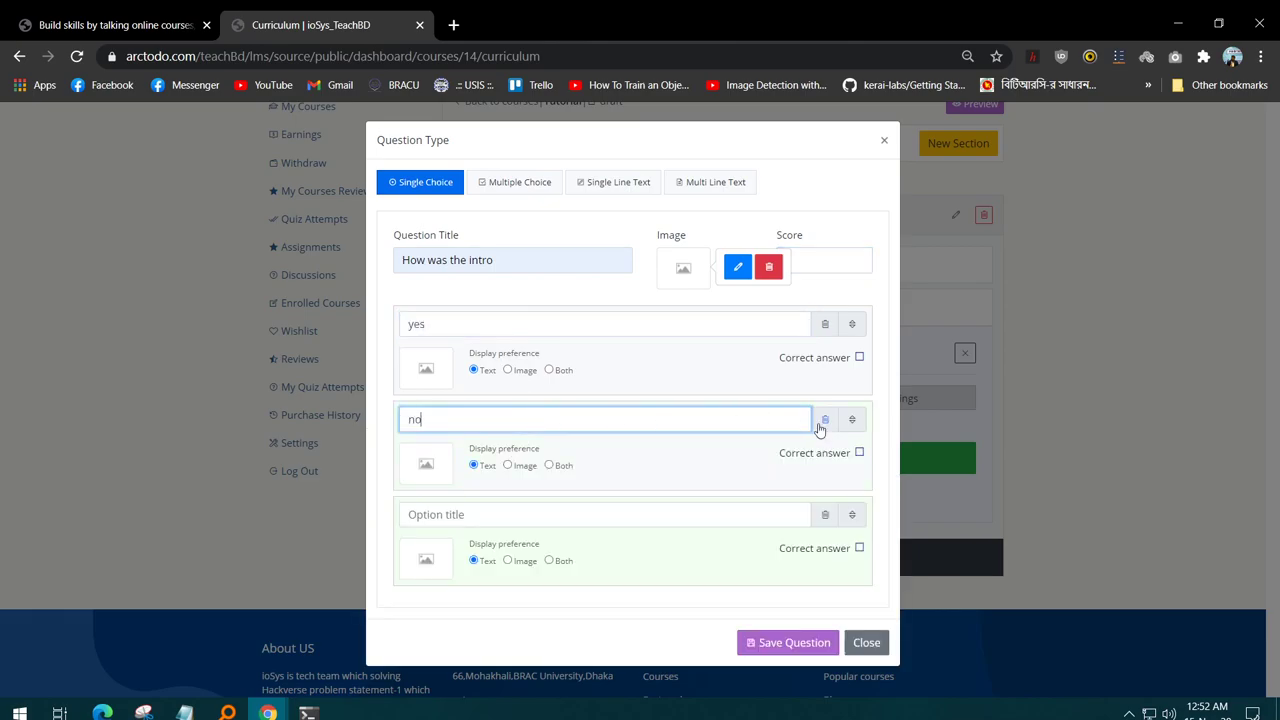
pyautogui.click(858, 358)
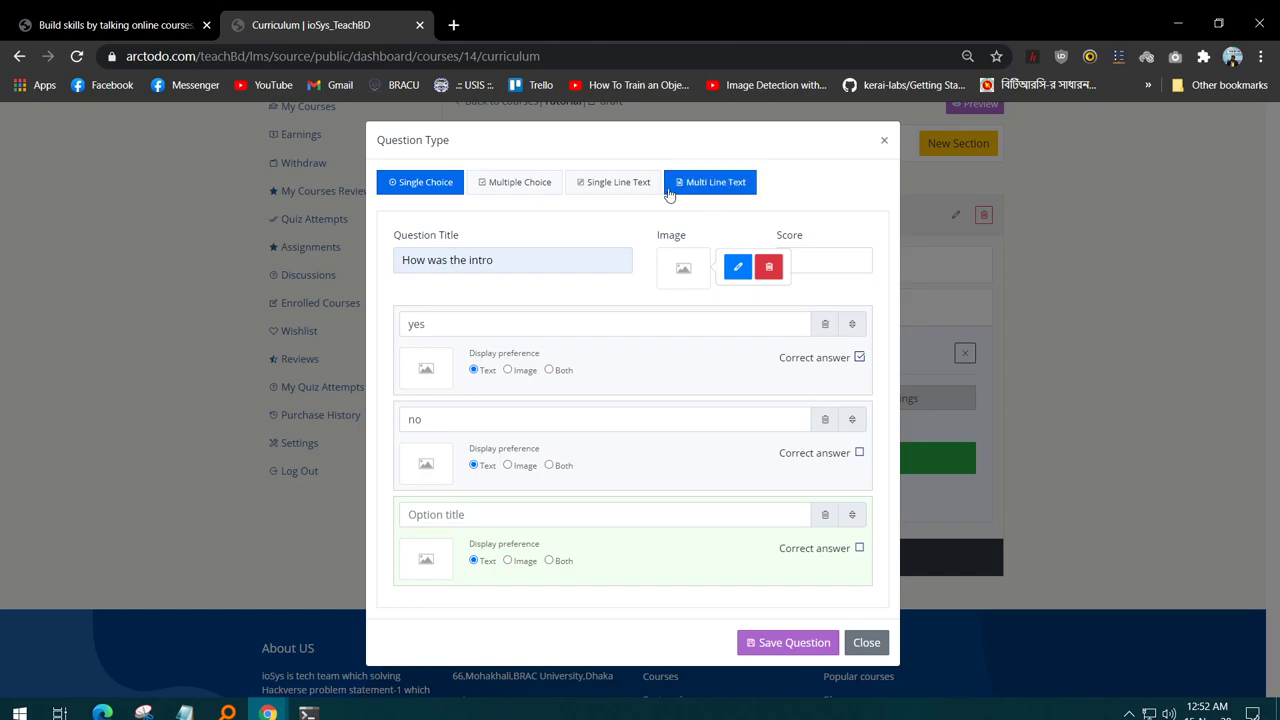
pyautogui.click(791, 645)
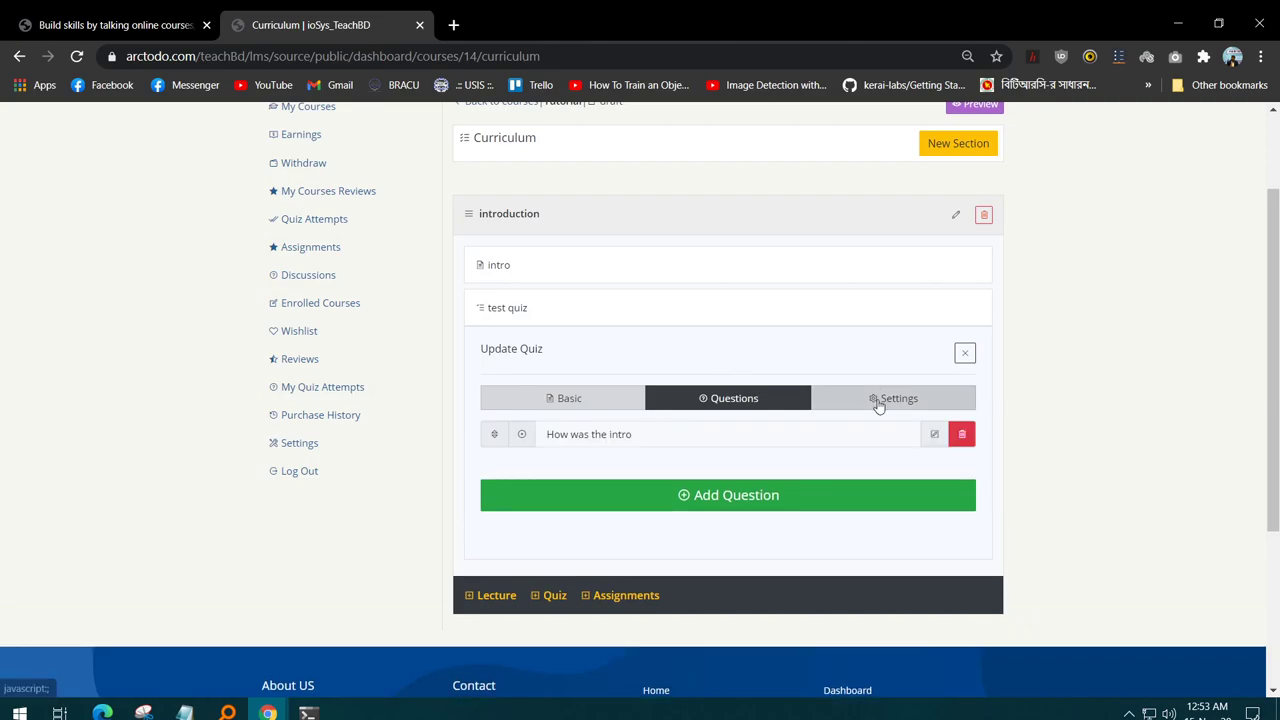
# - Save test quiz as gradable with time shown, 5-minute limit, passing score 2, 4-question limit
pyautogui.click(878, 401)
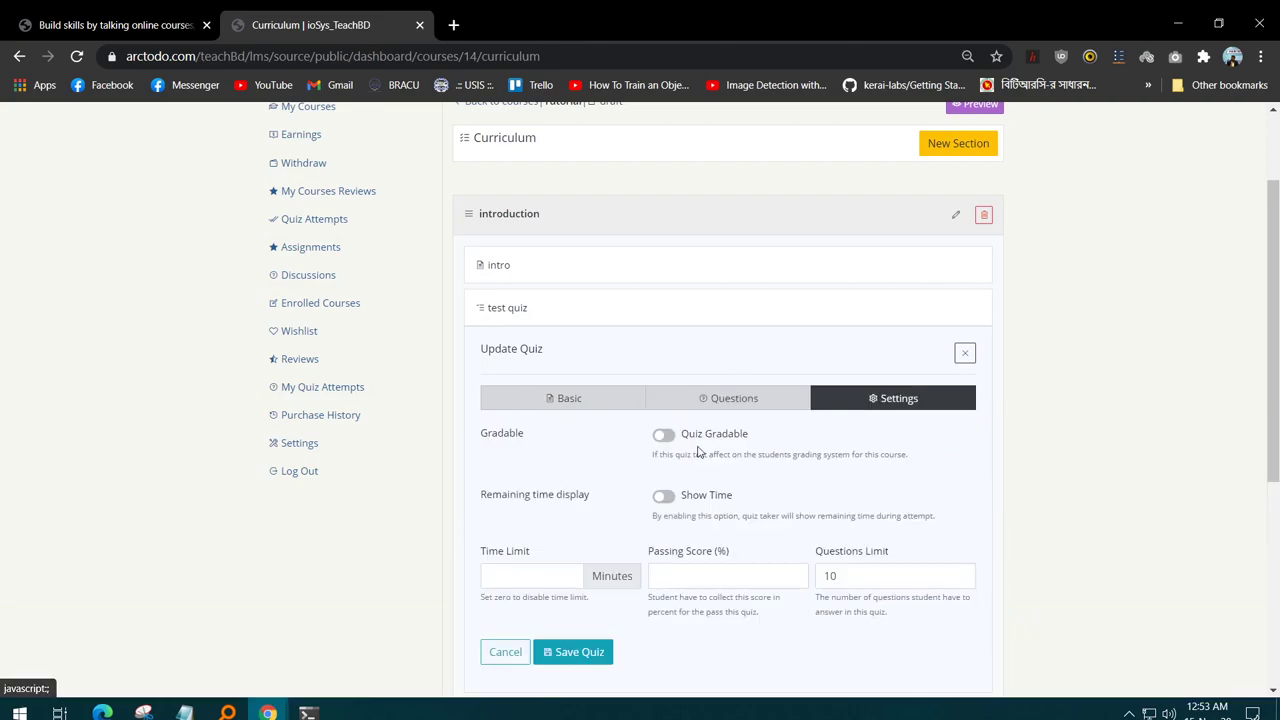
pyautogui.click(690, 440)
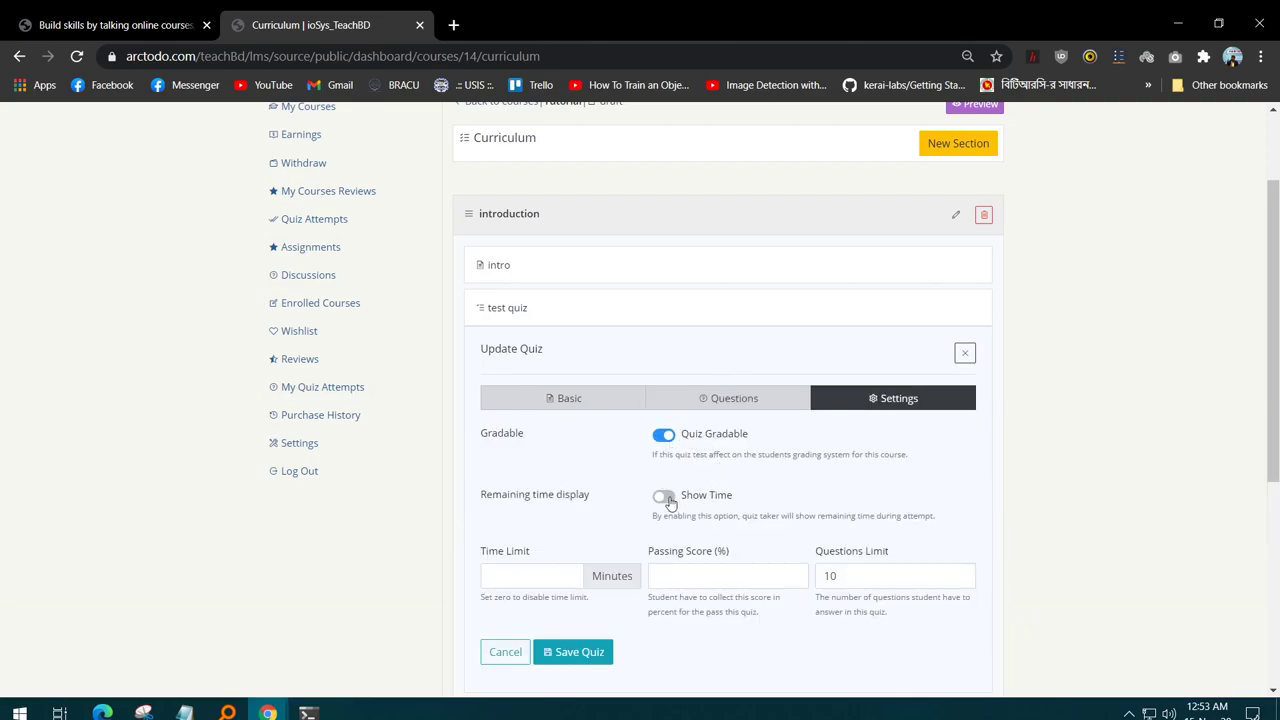
pyautogui.click(663, 496)
pyautogui.click(549, 574)
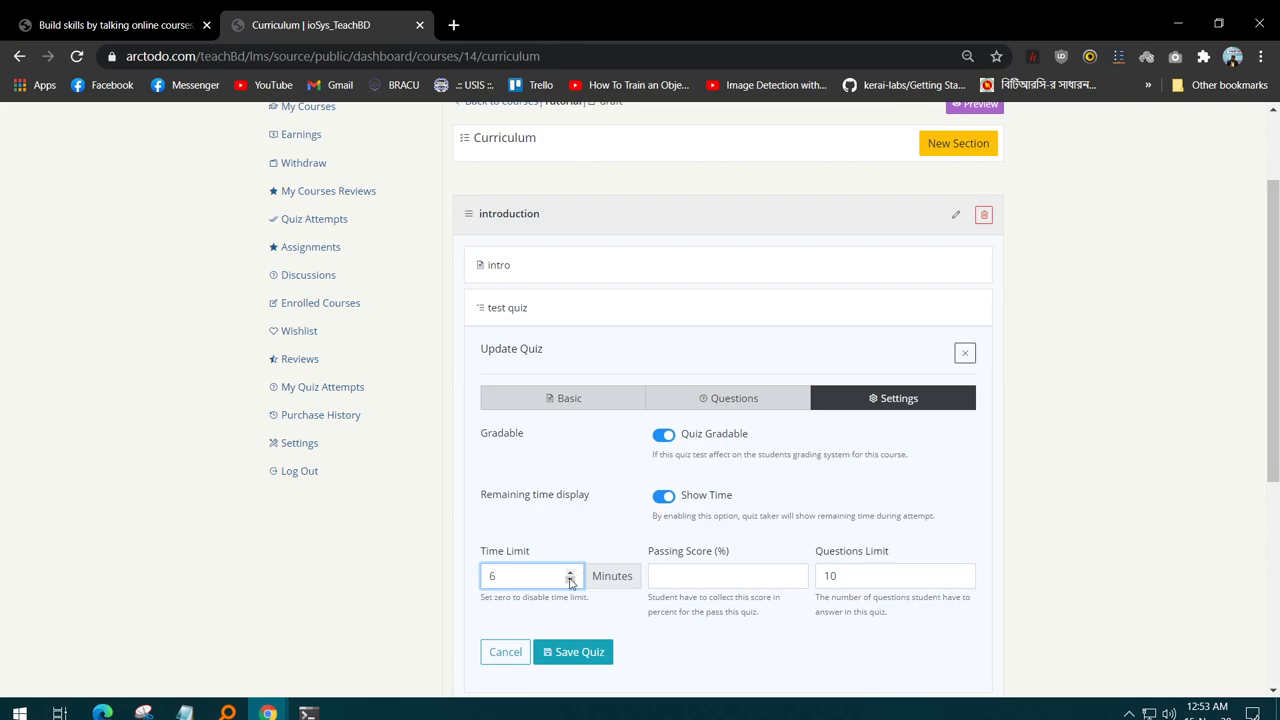
pyautogui.click(570, 580)
pyautogui.click(794, 580)
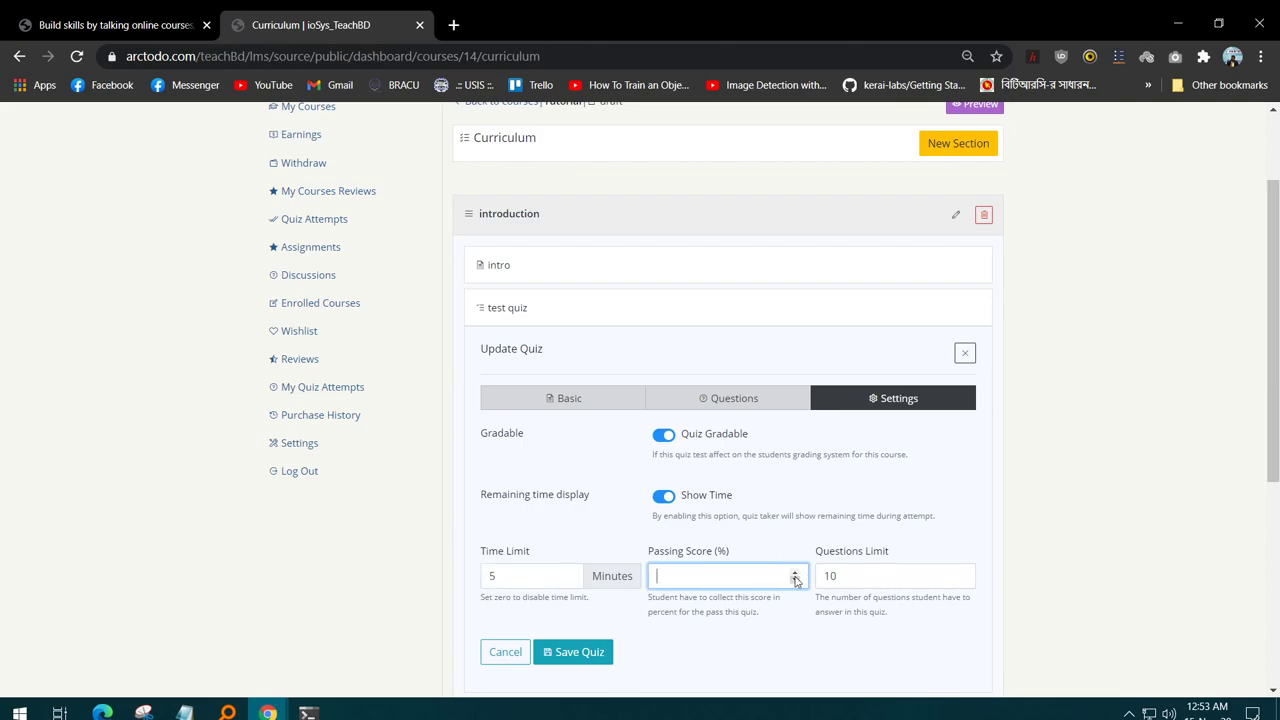
pyautogui.doubleClick(794, 574)
pyautogui.click(960, 576)
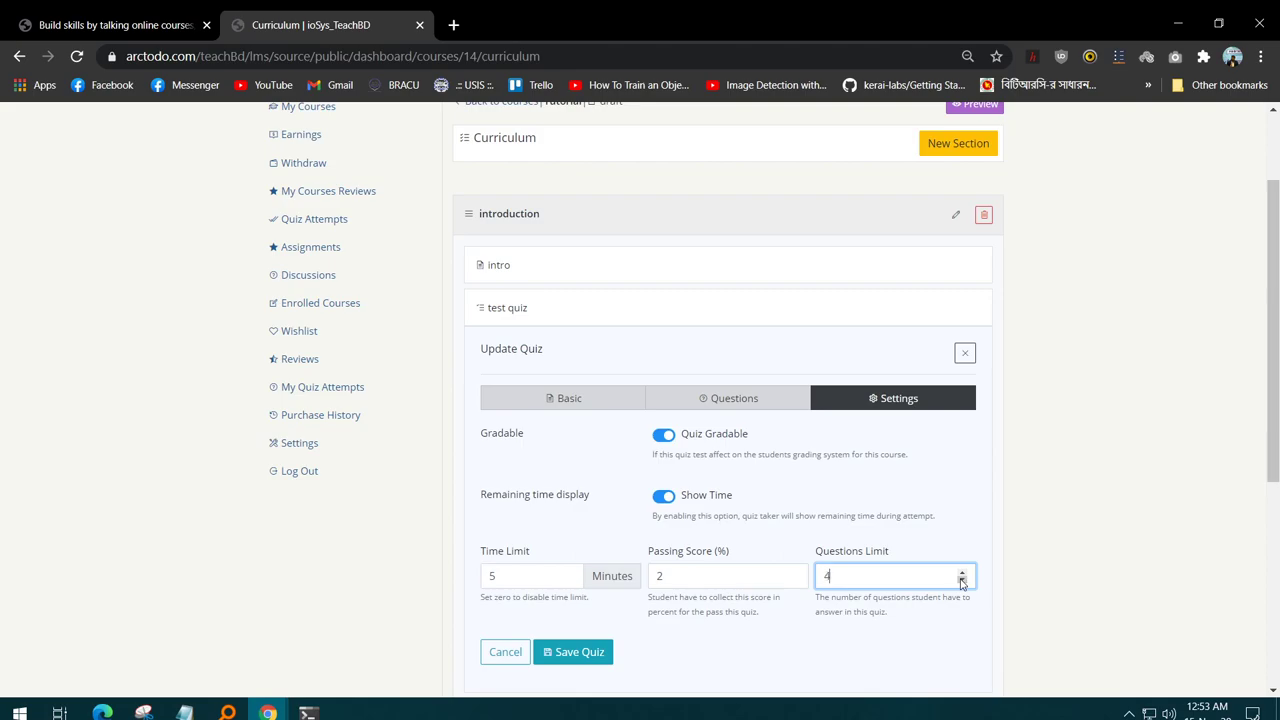
pyautogui.scroll(-1, 639, 589)
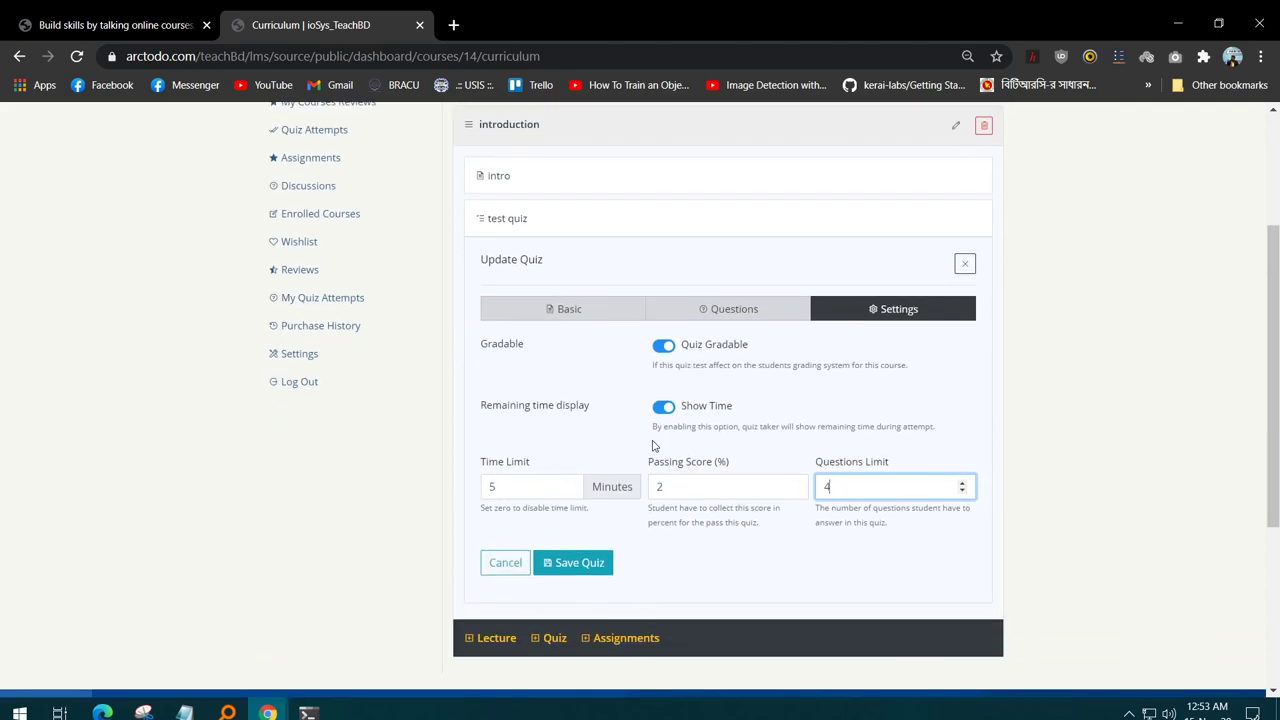
pyautogui.click(580, 566)
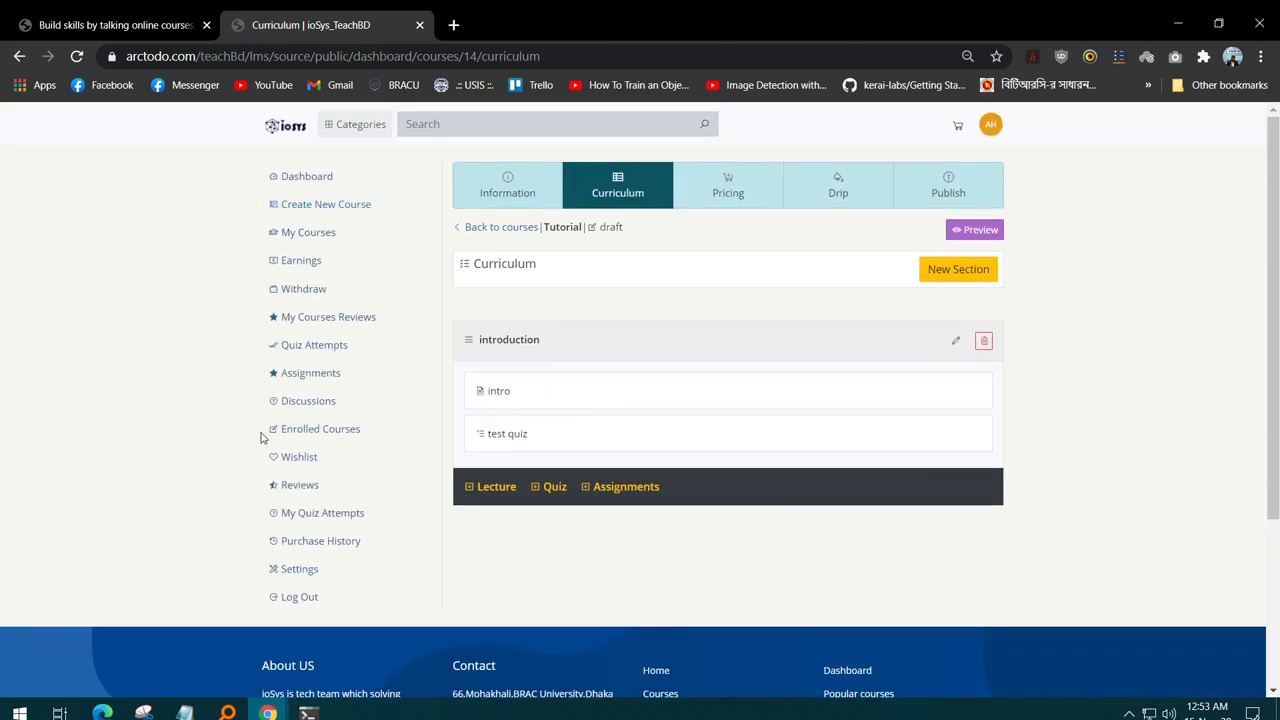
# - Publish the Tutorial course and check the public site's New Arrival listing
pyautogui.click(987, 172)
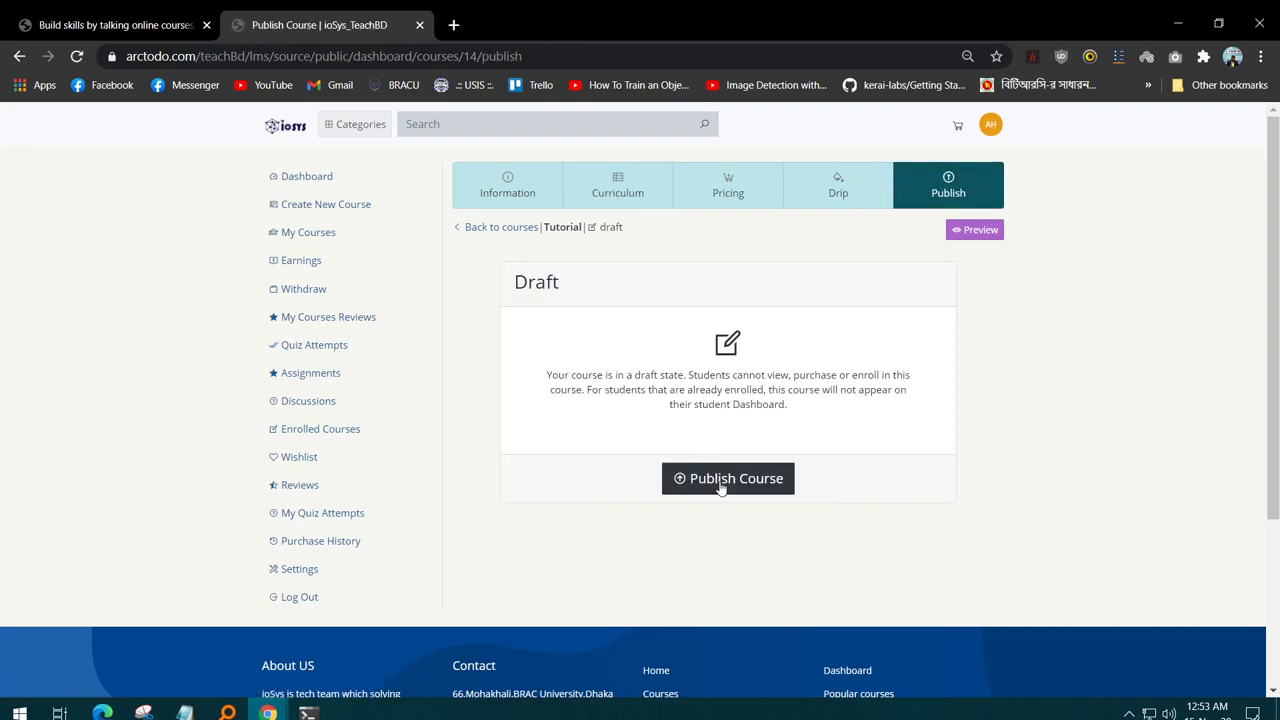
pyautogui.click(722, 482)
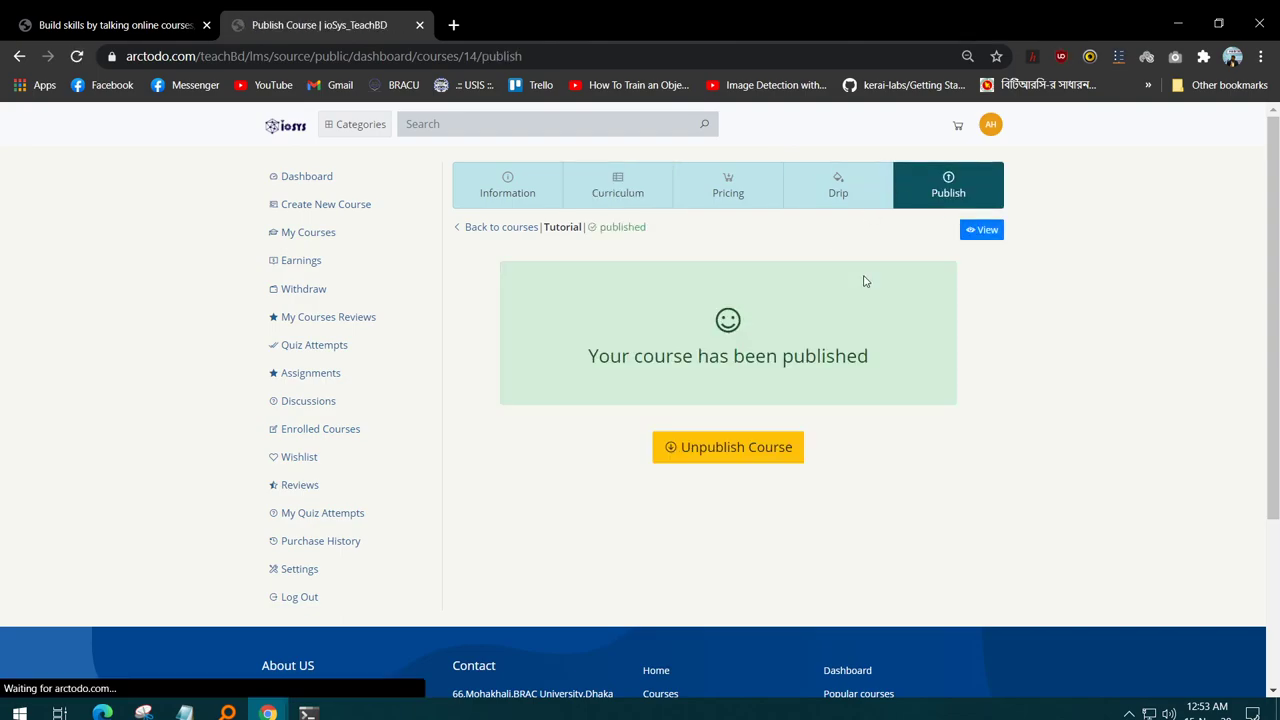
pyautogui.click(143, 20)
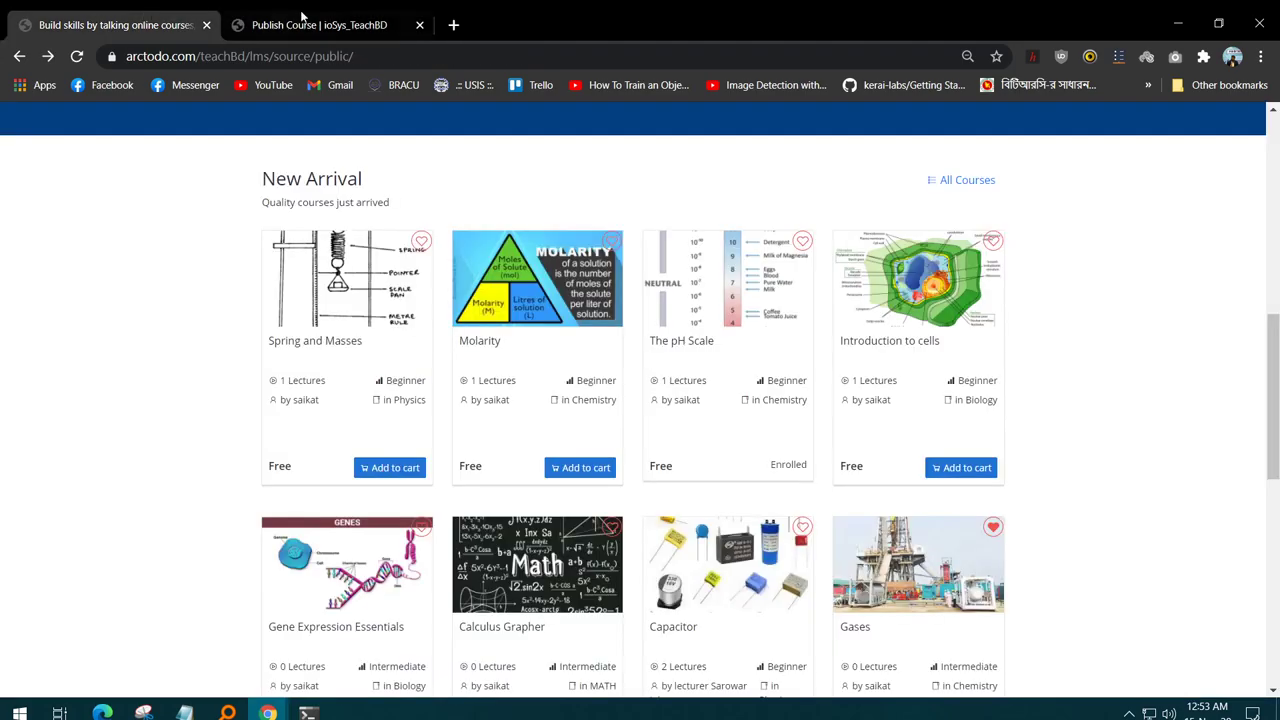
pyautogui.click(305, 20)
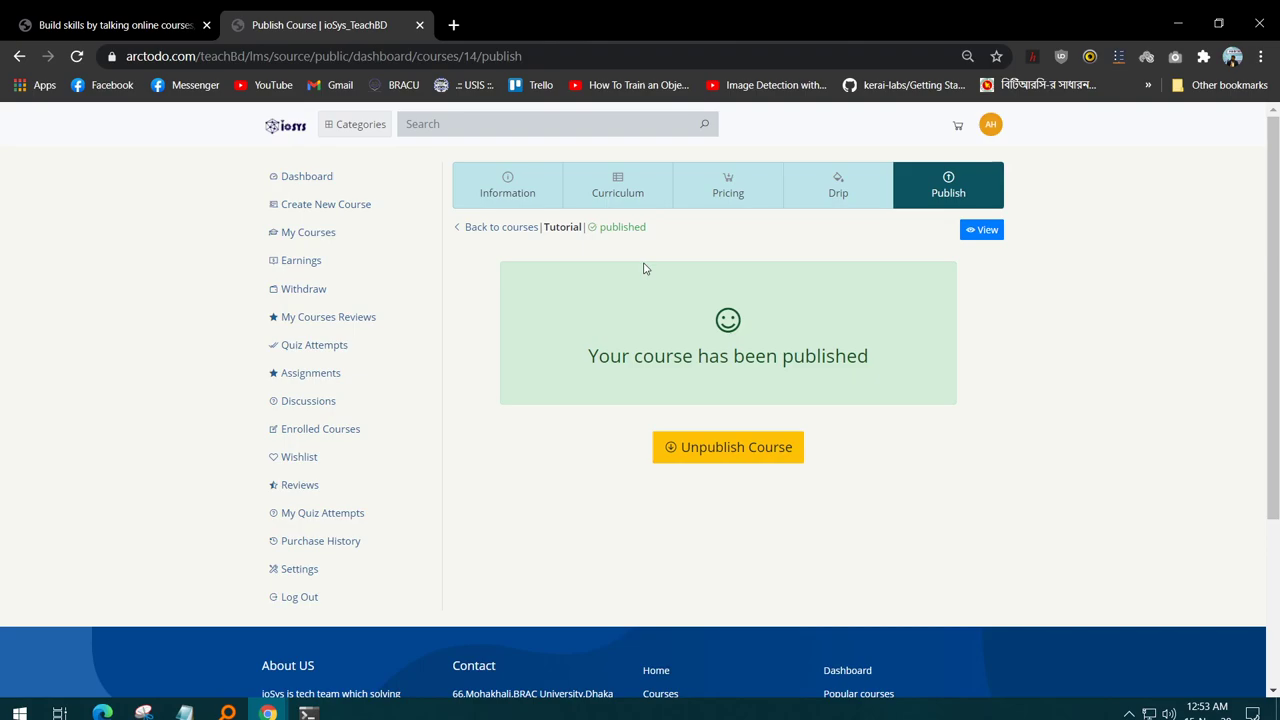
# - Return to the public course listing and open the Molarity card under New Arrival
pyautogui.click(194, 14)
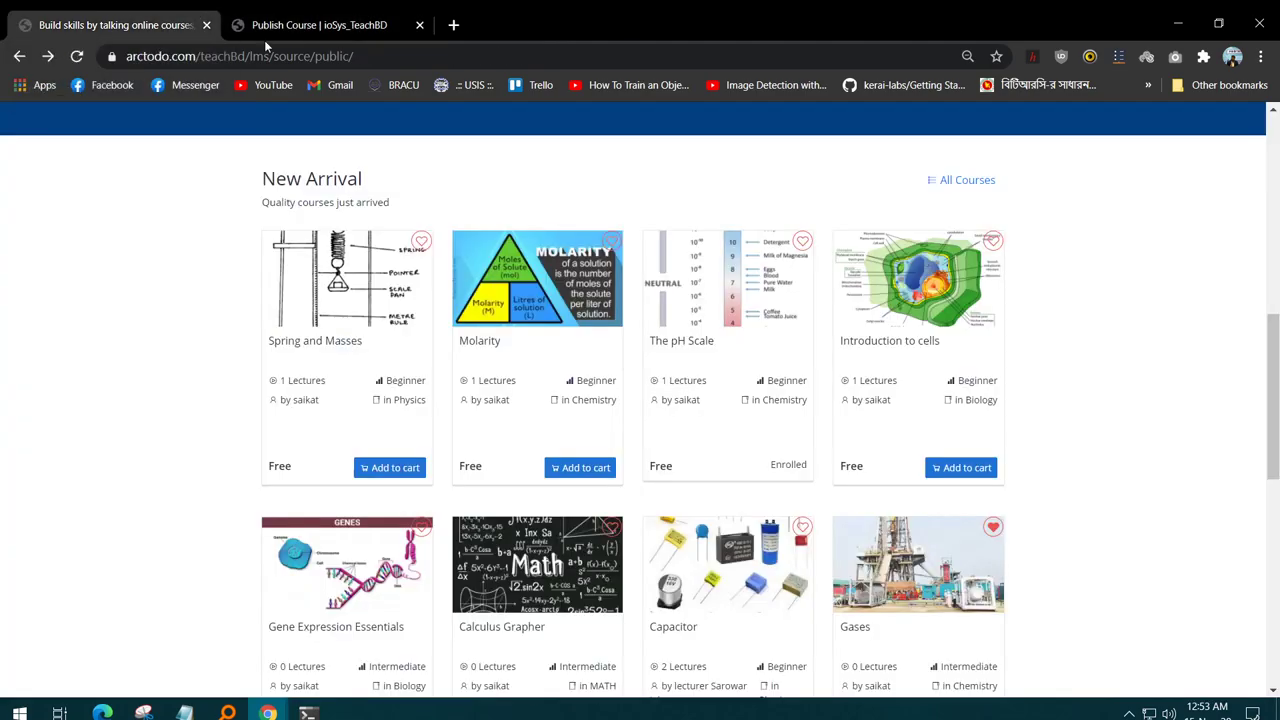
pyautogui.scroll(10, 575, 287)
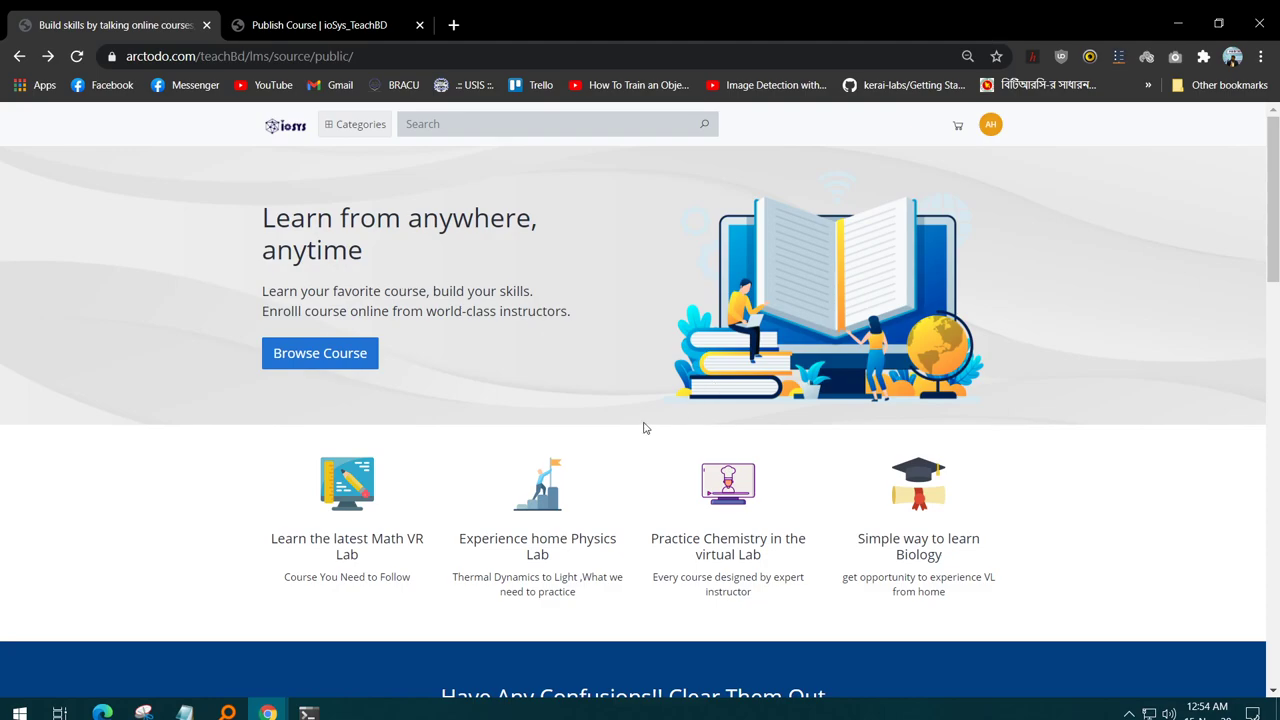
pyautogui.scroll(-2, 425, 459)
pyautogui.scroll(-5, 948, 443)
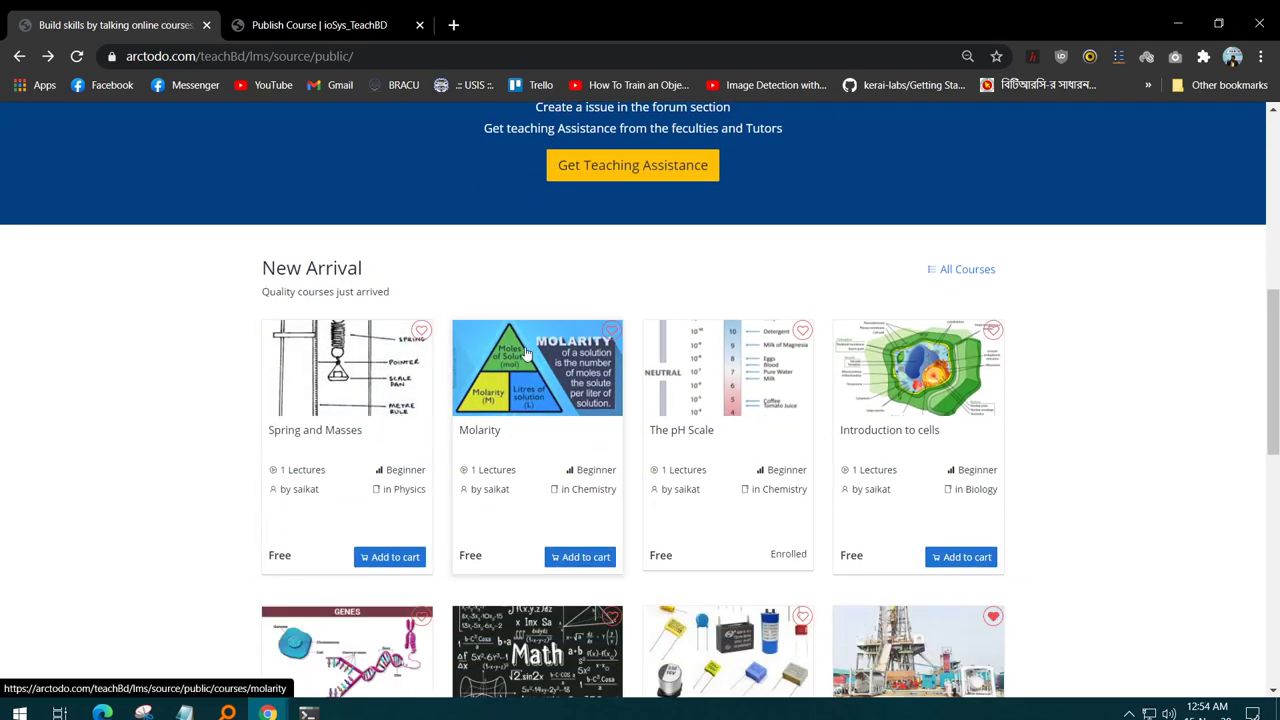
pyautogui.click(531, 388)
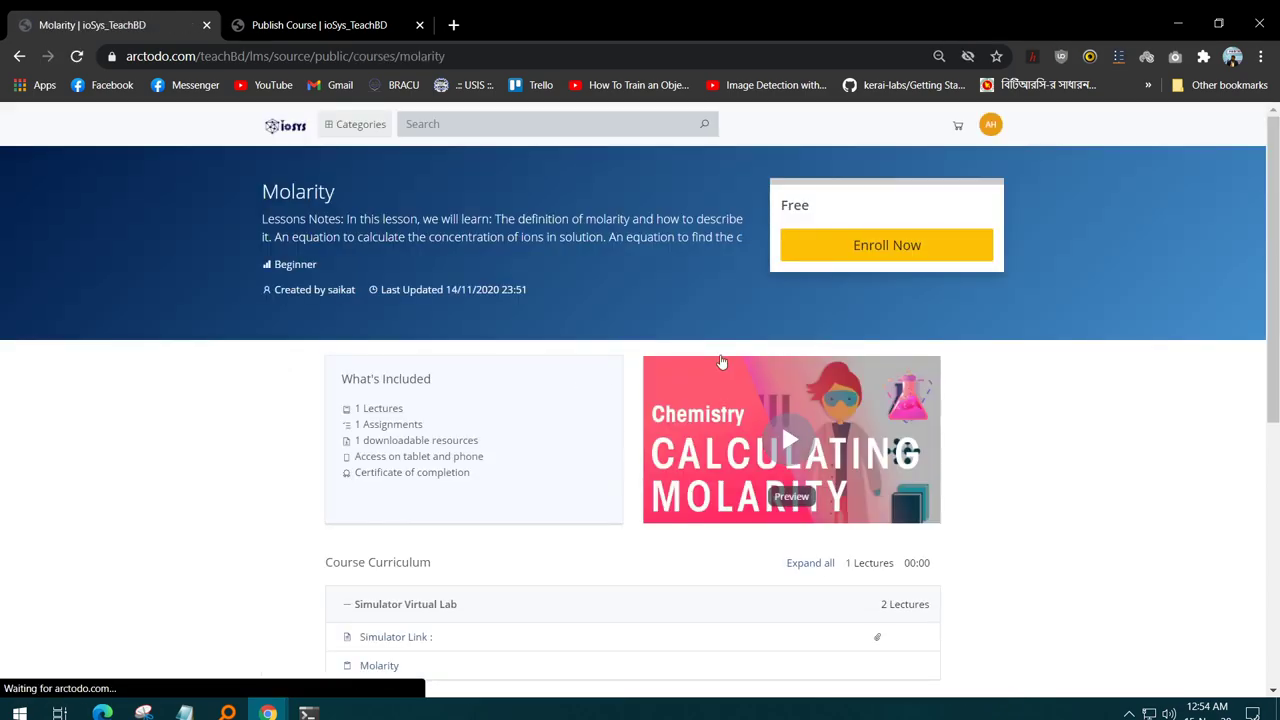
# - Play and pause the Molarity preview video, then enroll in the course
pyautogui.scroll(-4, 846, 343)
pyautogui.scroll(2, 820, 374)
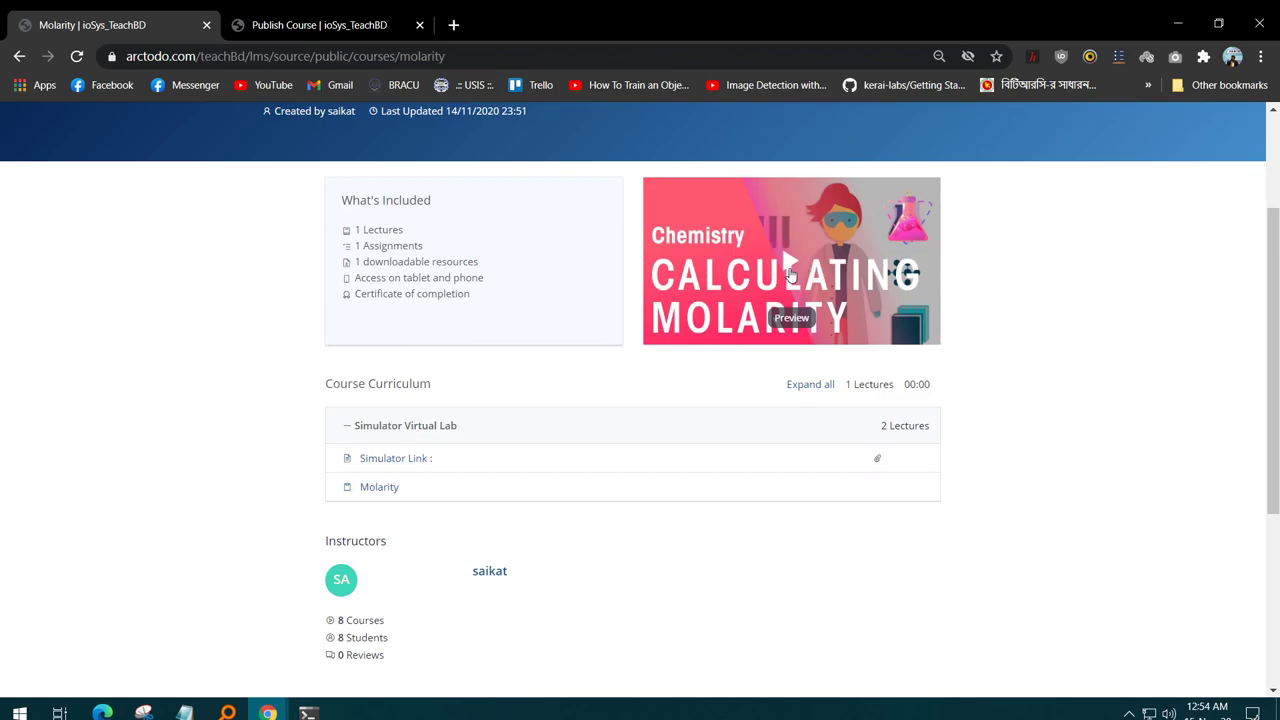
pyautogui.click(789, 268)
pyautogui.click(657, 340)
pyautogui.scroll(3, 720, 330)
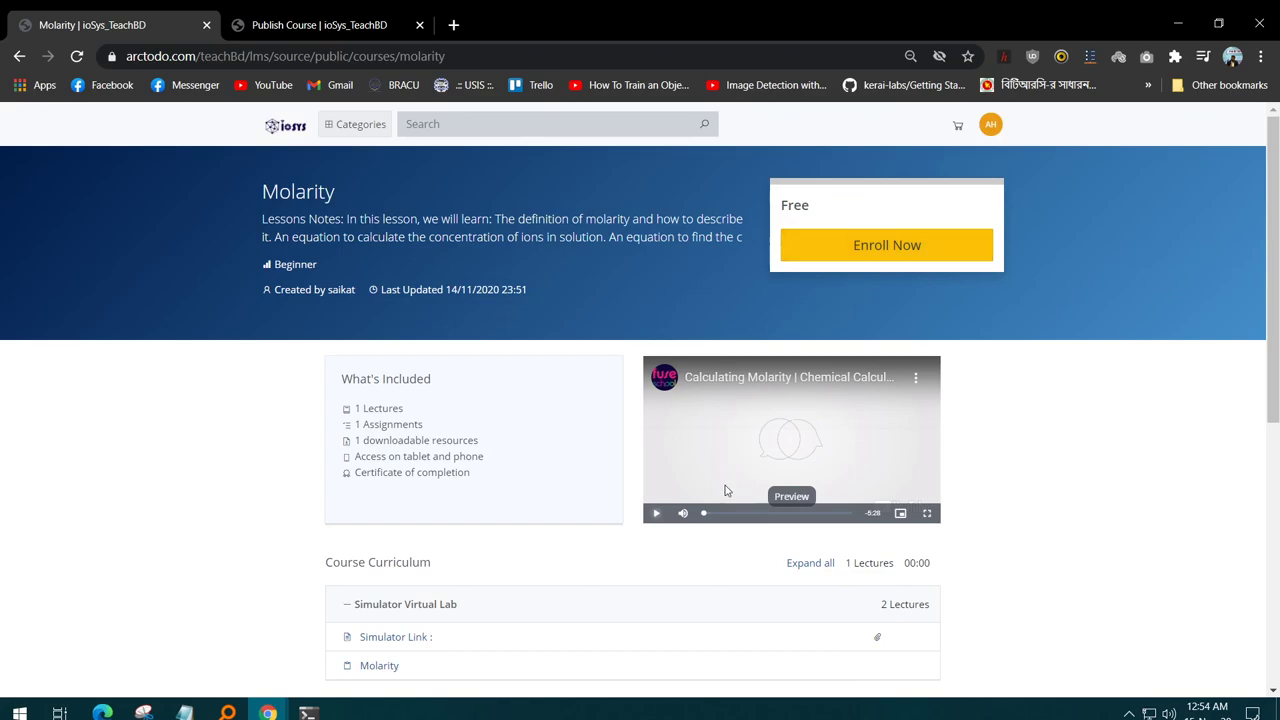
pyautogui.click(905, 248)
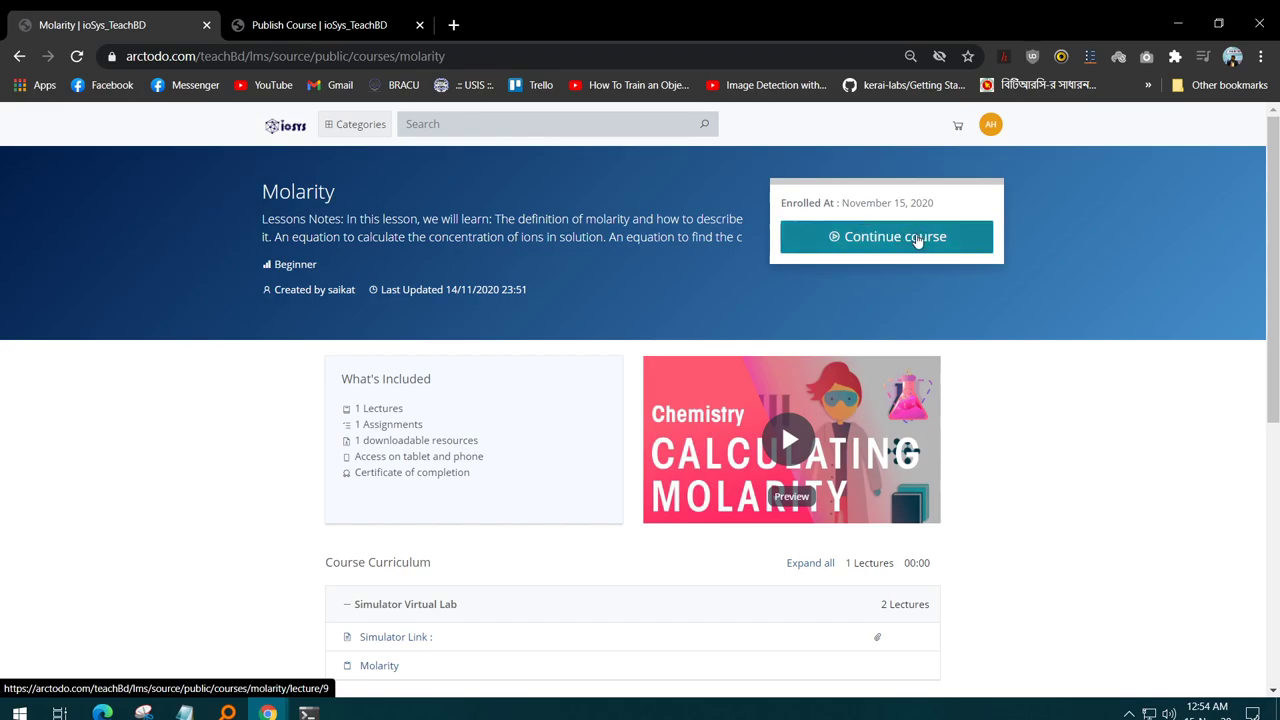
# - View the Molarity Simulator Link lecture, then go back to the New Arrival listing
pyautogui.click(912, 240)
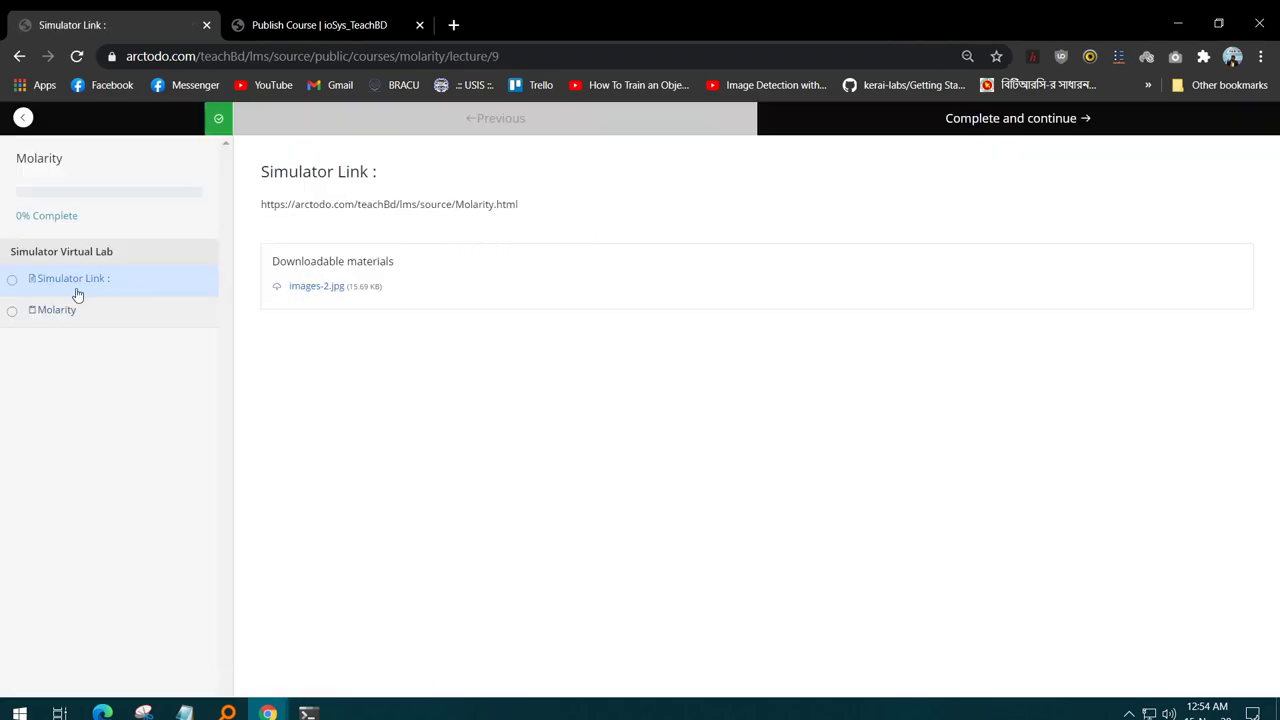
pyautogui.click(23, 118)
pyautogui.scroll(-5, 671, 411)
pyautogui.scroll(2, 671, 411)
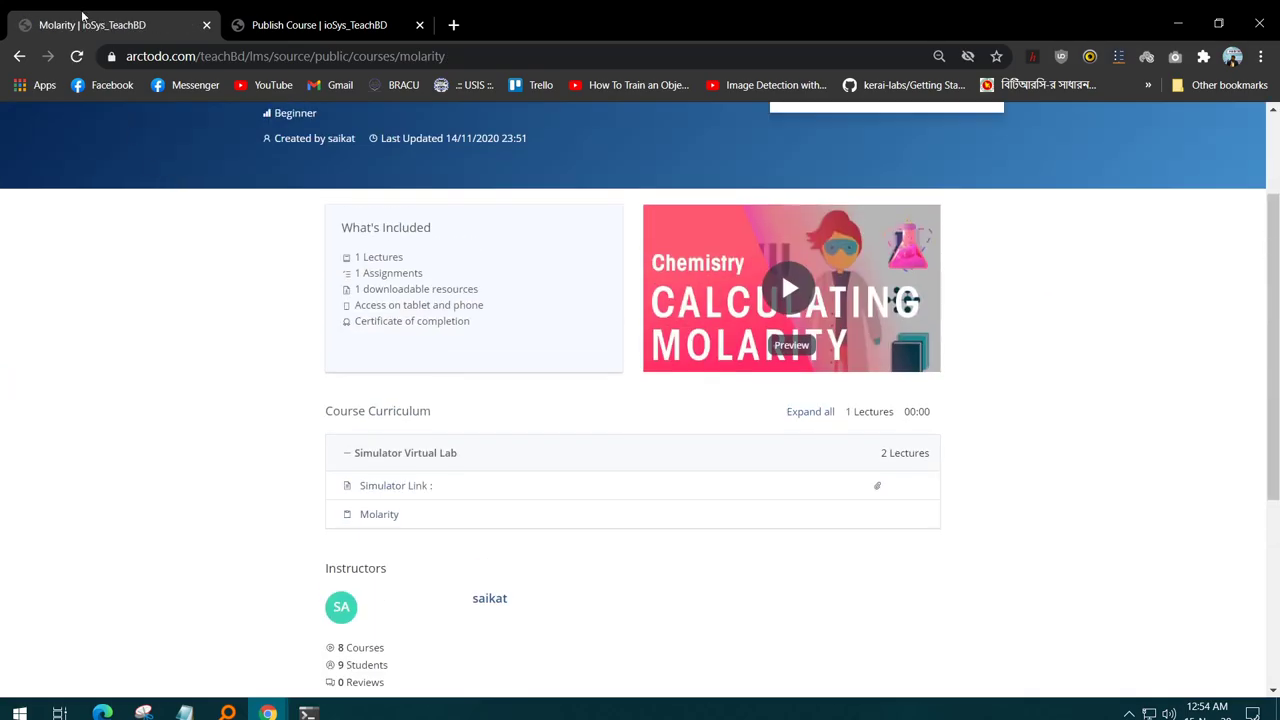
pyautogui.click(20, 57)
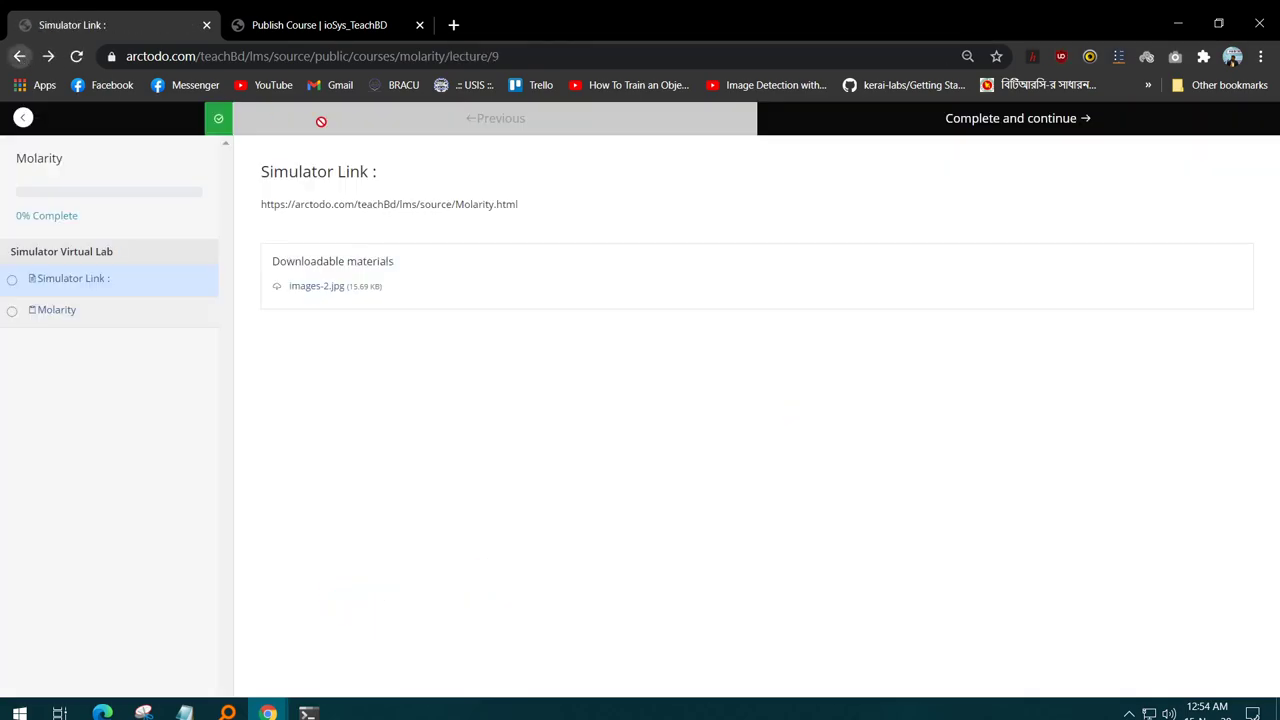
pyautogui.click(21, 60)
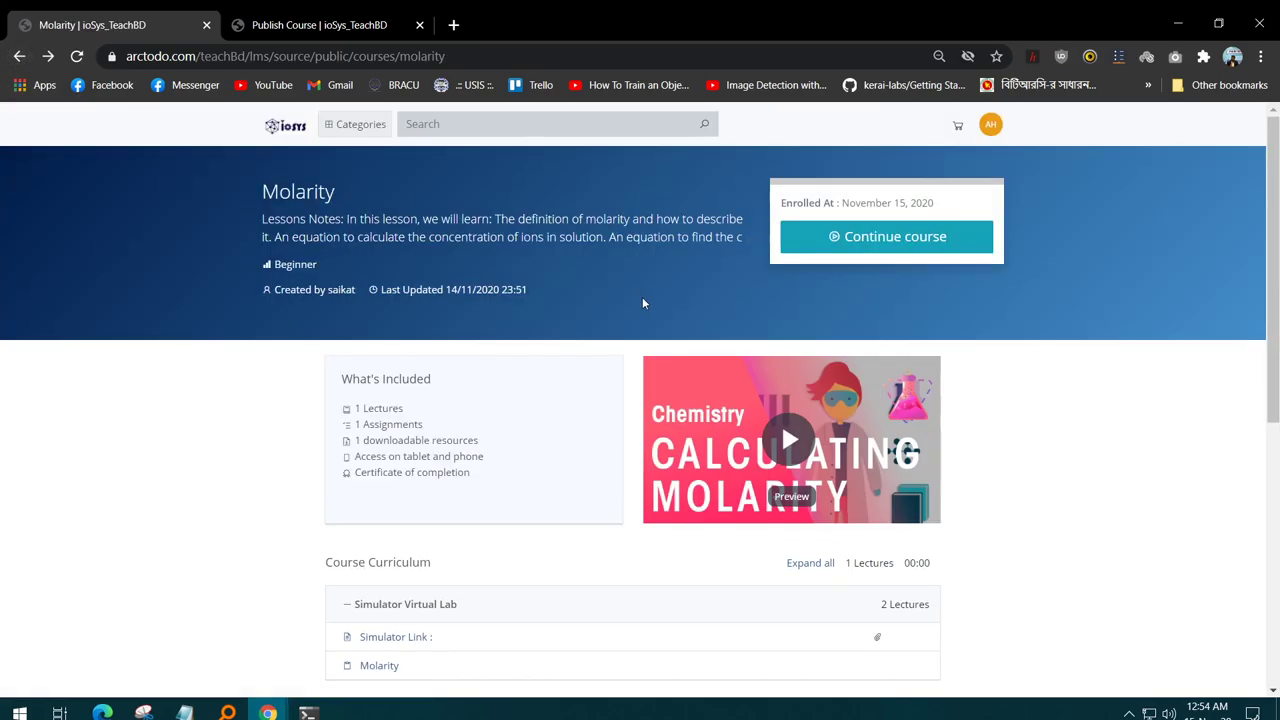
pyautogui.scroll(-5, 642, 297)
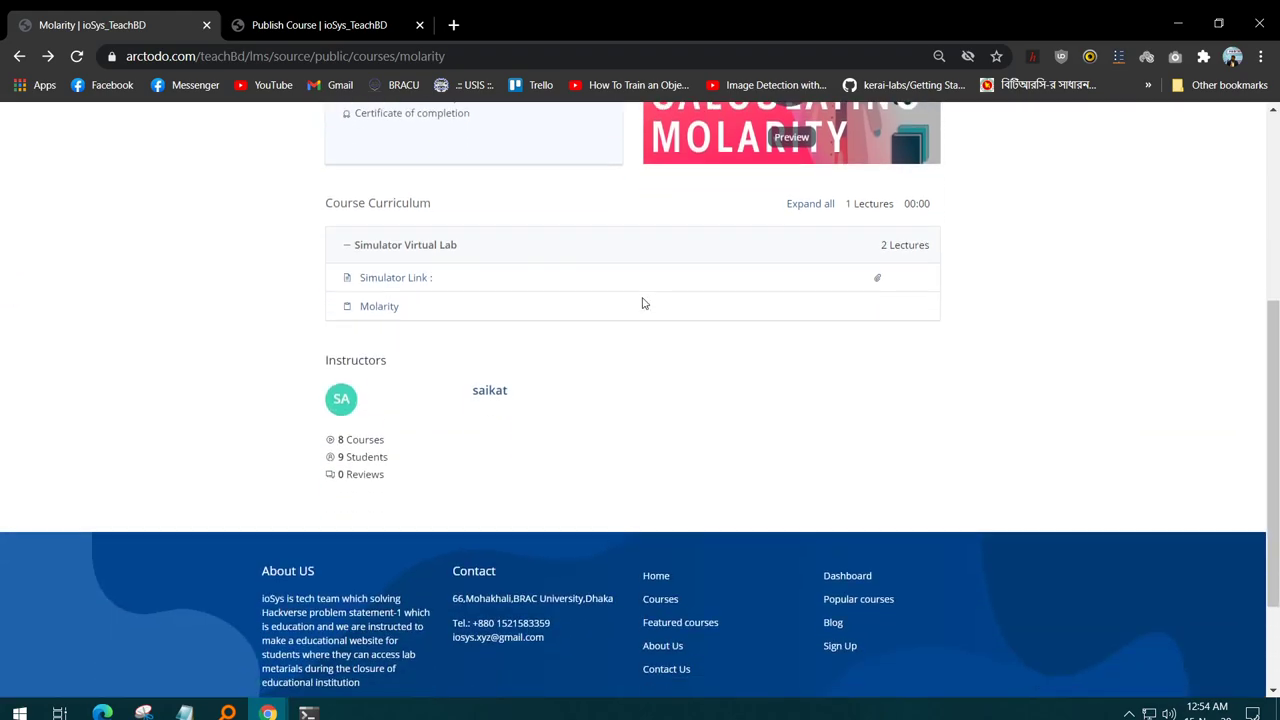
pyautogui.scroll(5, 642, 297)
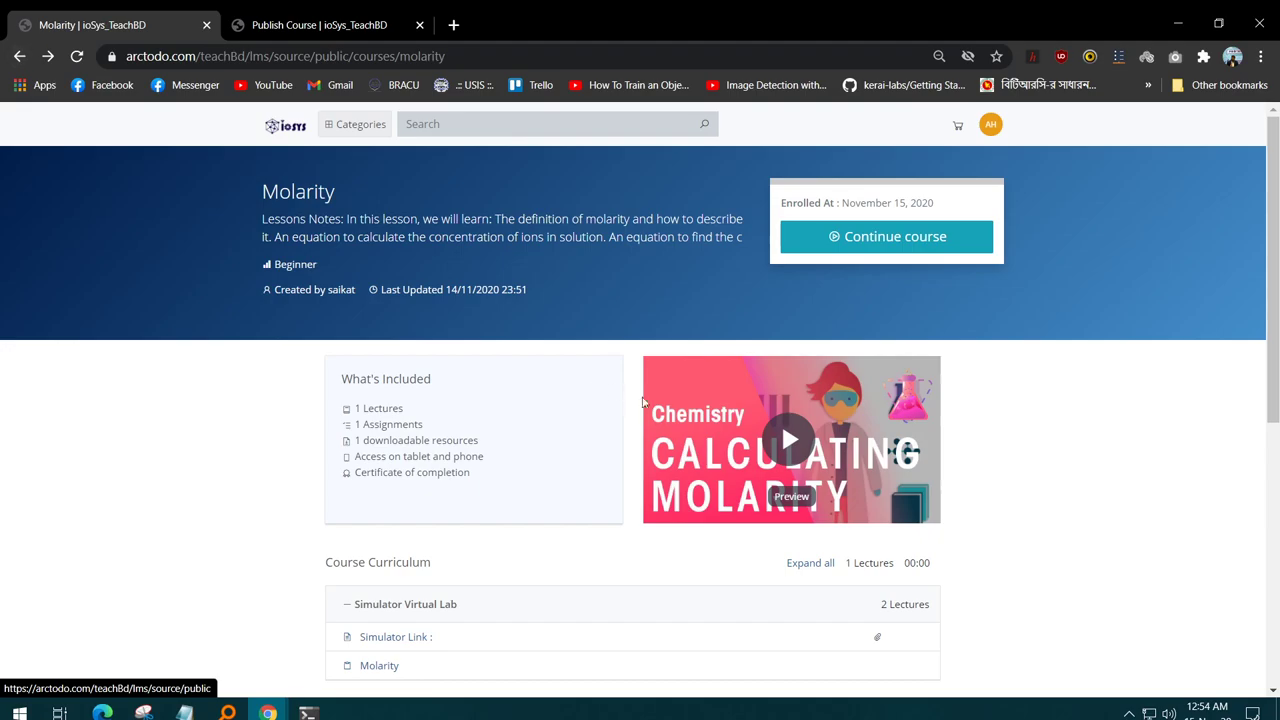
pyautogui.click(20, 60)
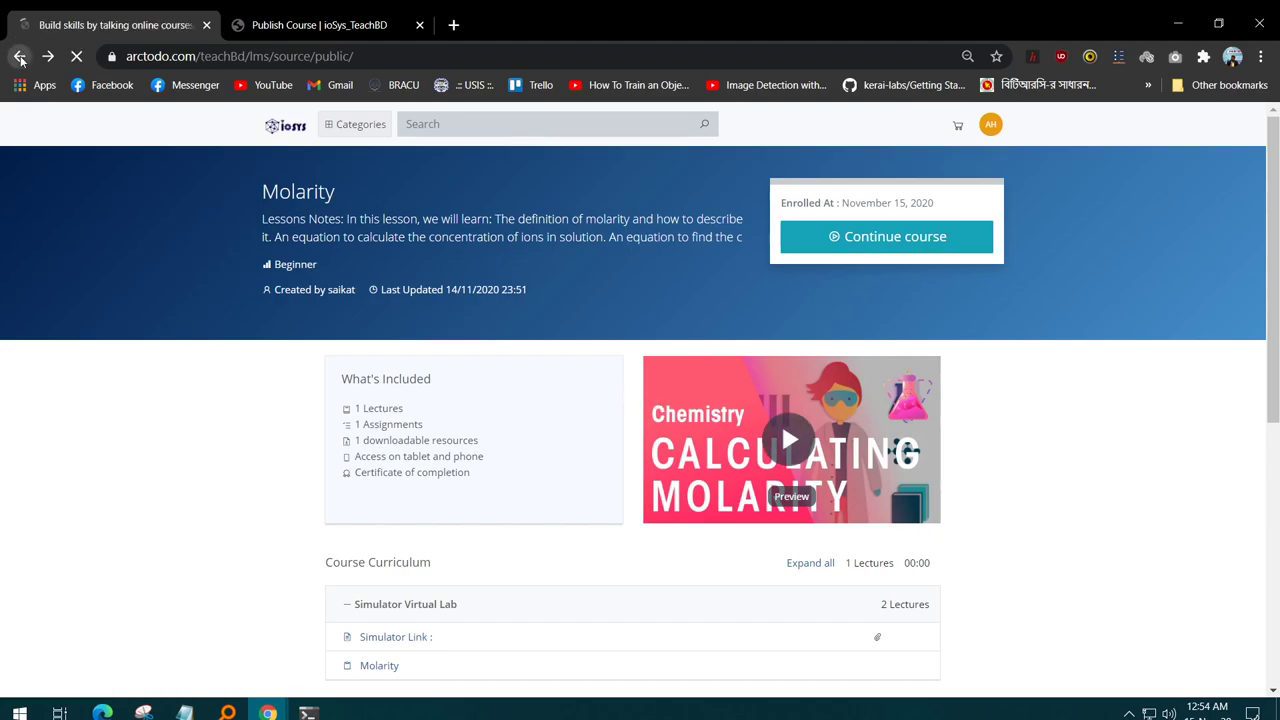
pyautogui.scroll(-2, 870, 320)
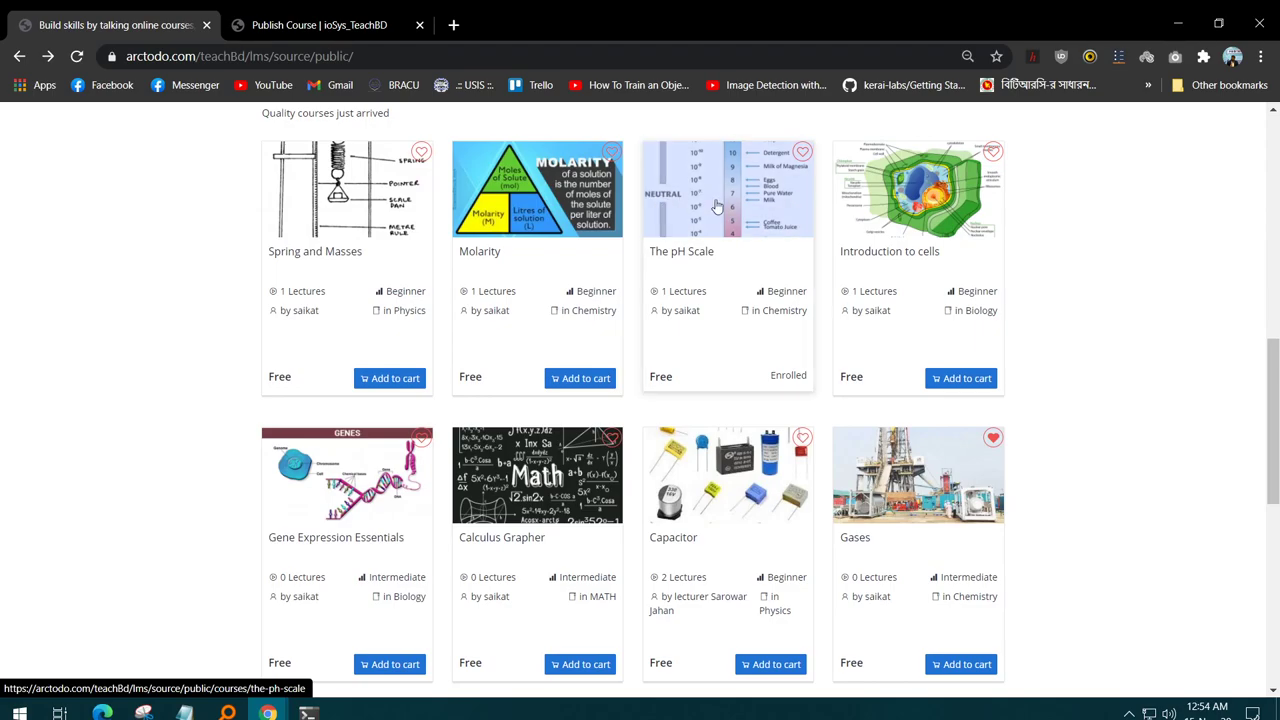
# - Open the Introduction to cells course page and enroll in it
pyautogui.click(931, 215)
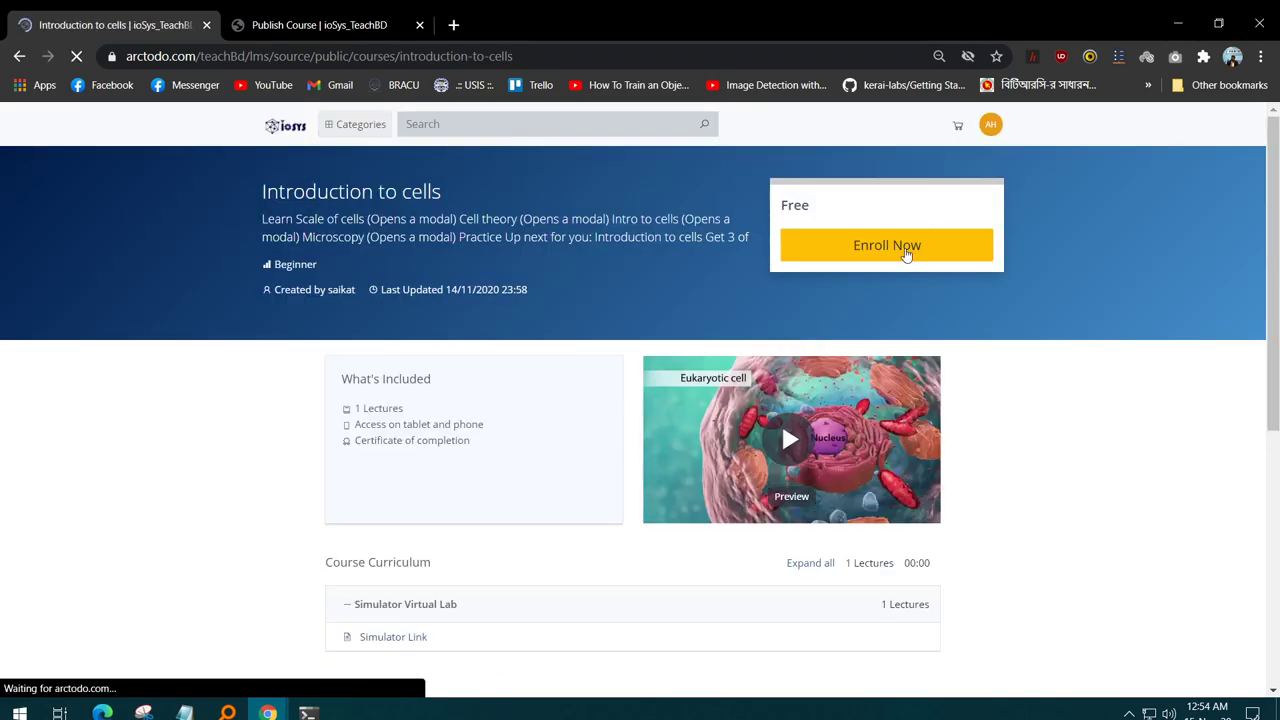
pyautogui.click(877, 240)
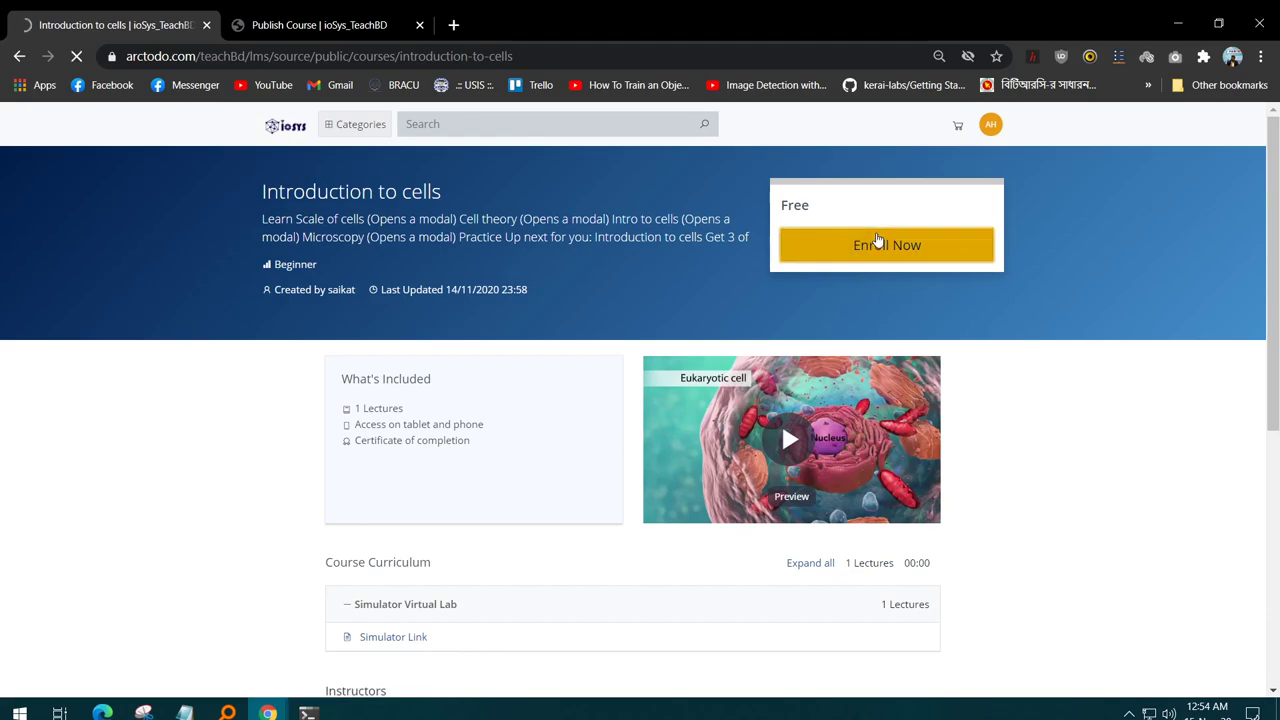
pyautogui.scroll(-2, 594, 363)
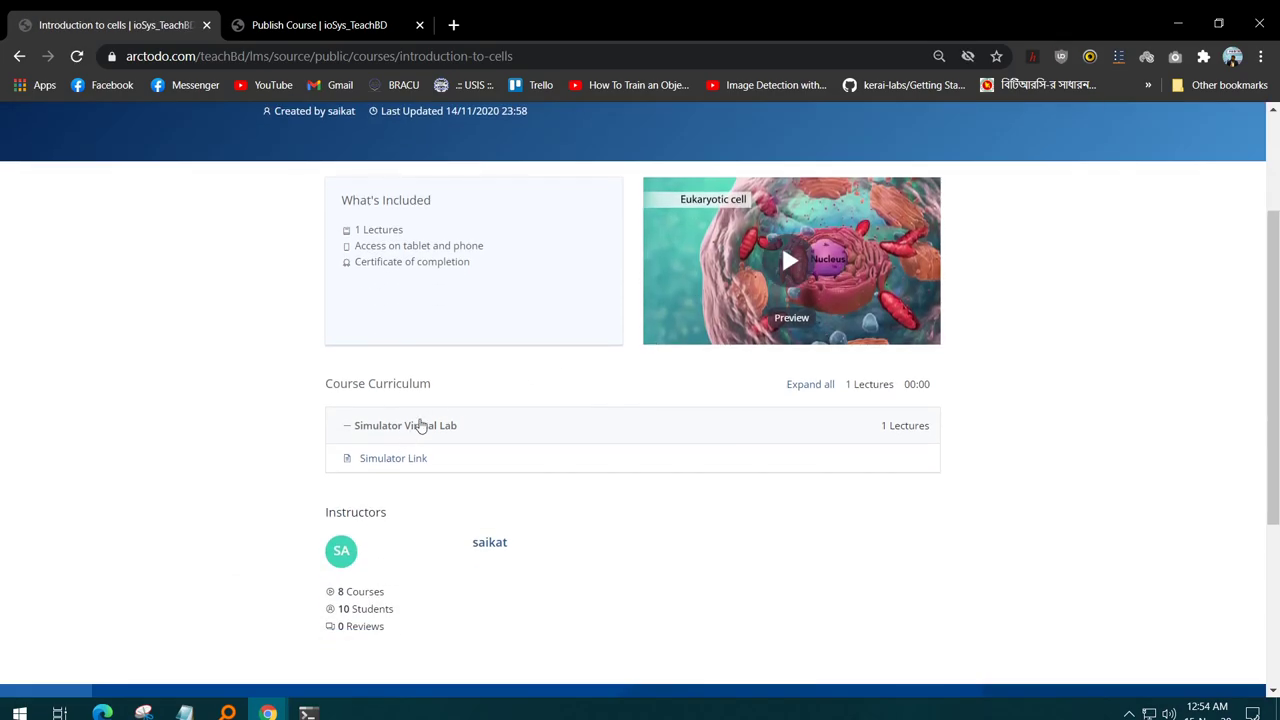
pyautogui.scroll(3, 503, 406)
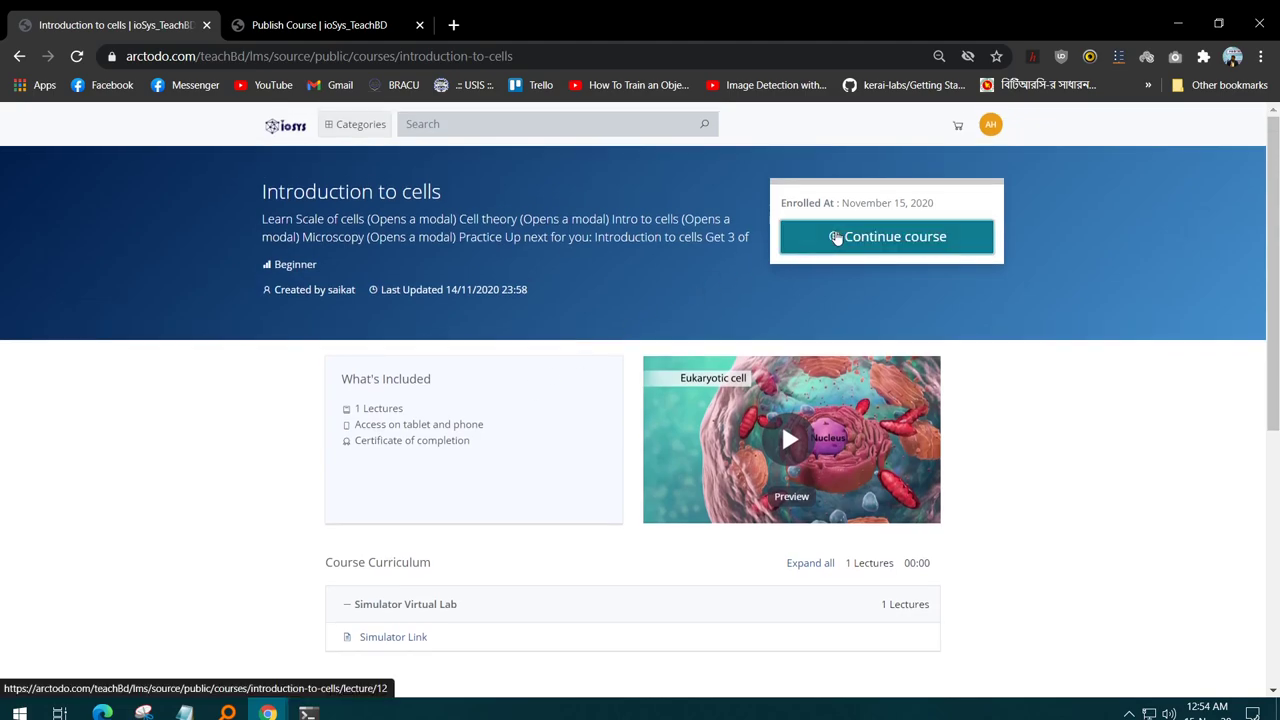
# - View its Simulator Link lecture, then return home to the New Arrival courses
pyautogui.click(836, 237)
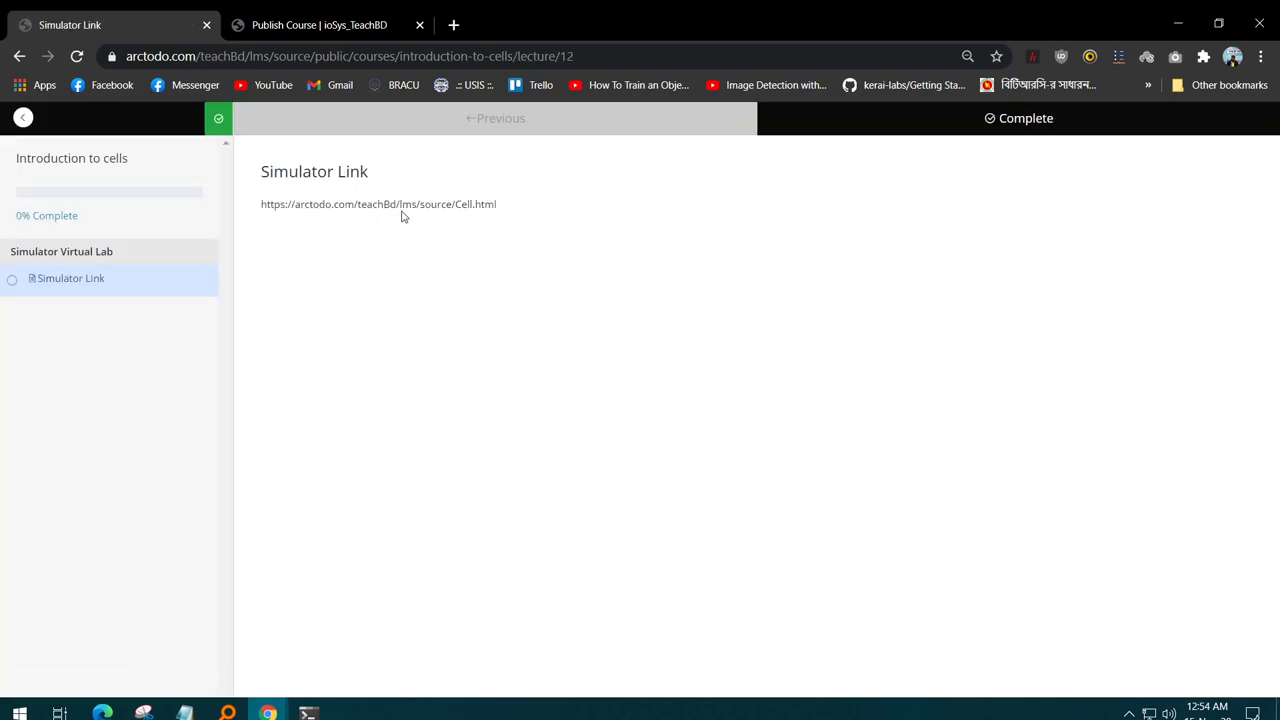
pyautogui.click(22, 118)
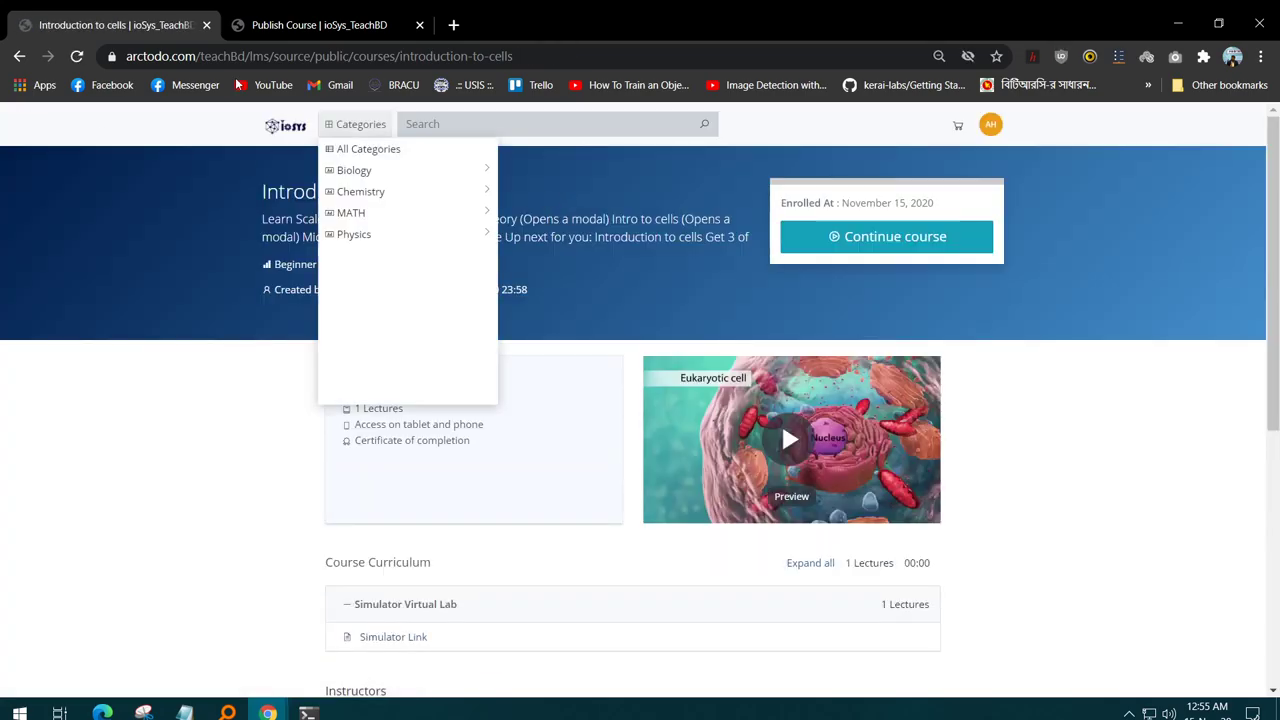
pyautogui.click(284, 127)
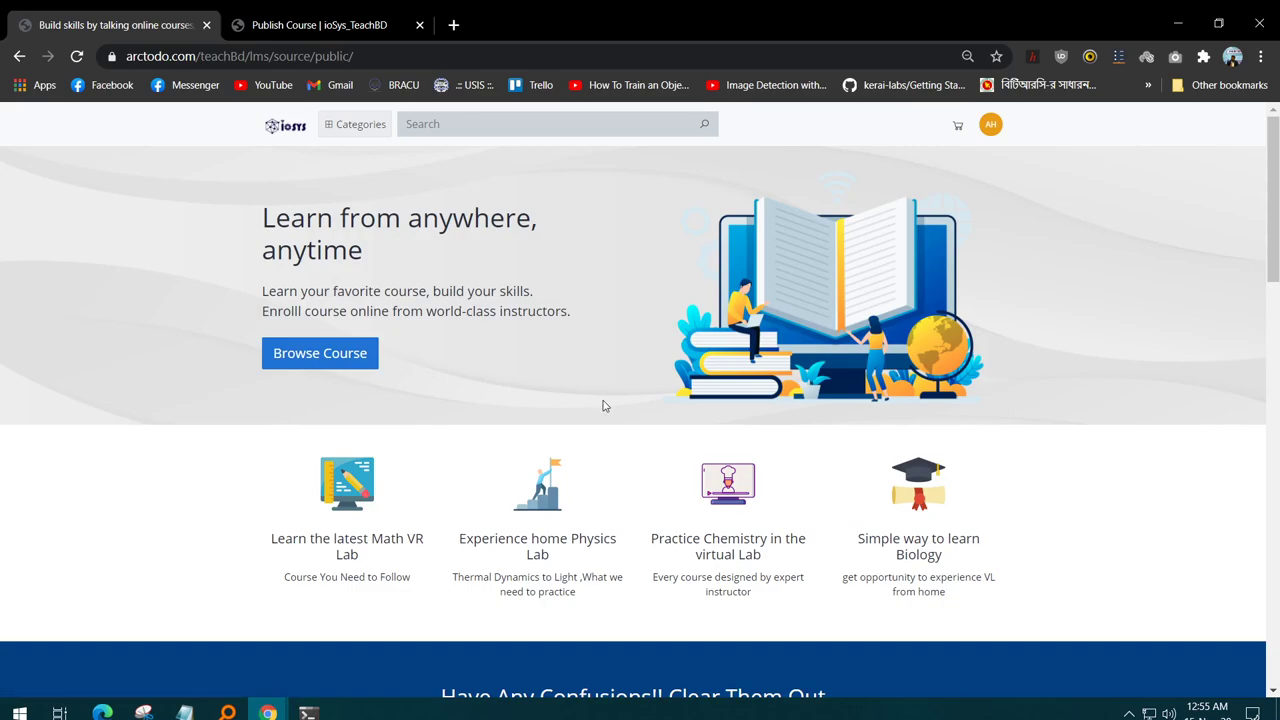
pyautogui.scroll(-2, 605, 400)
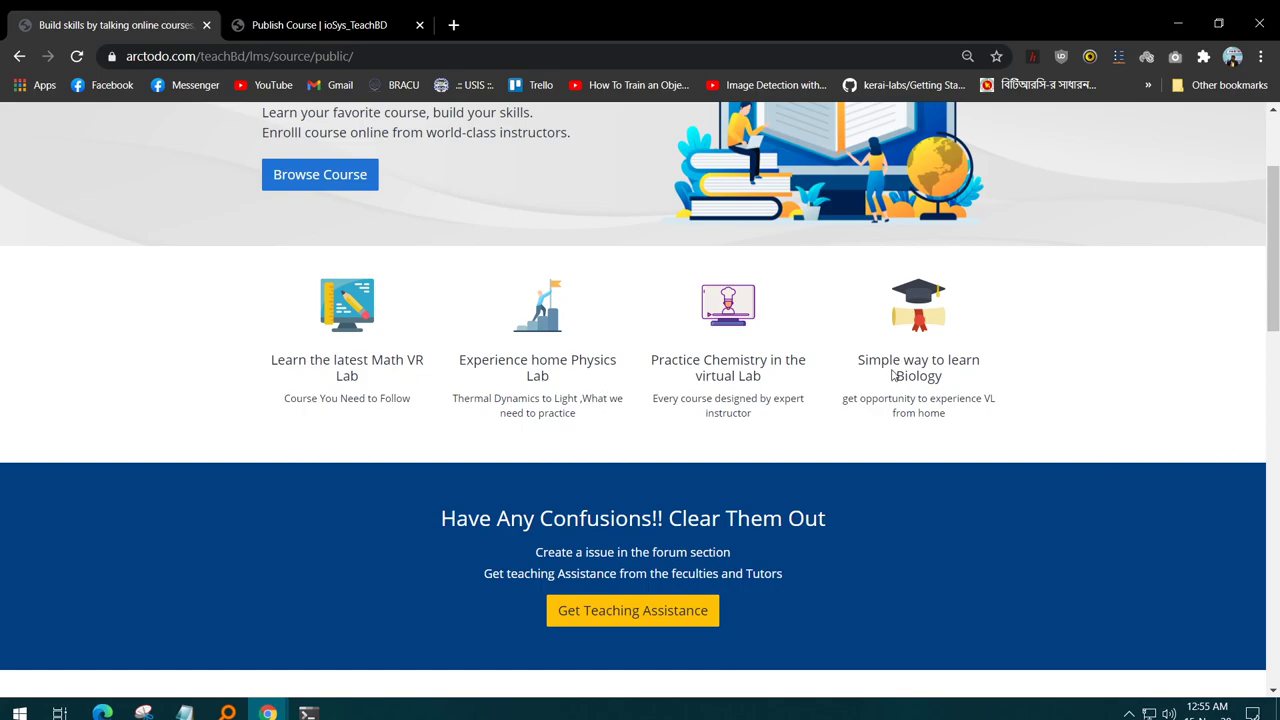
pyautogui.scroll(-6, 893, 375)
pyautogui.scroll(1, 600, 323)
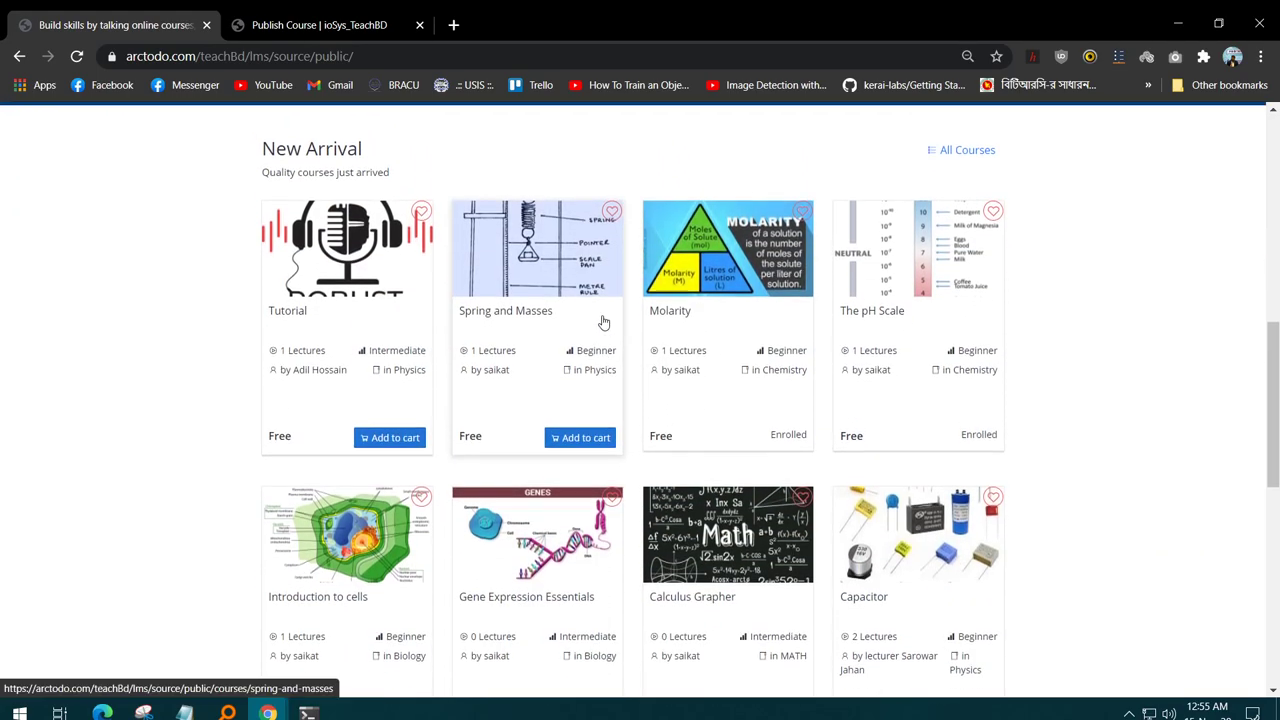
# - Open the Spring and Masses course, preview its video, and enroll
pyautogui.click(549, 308)
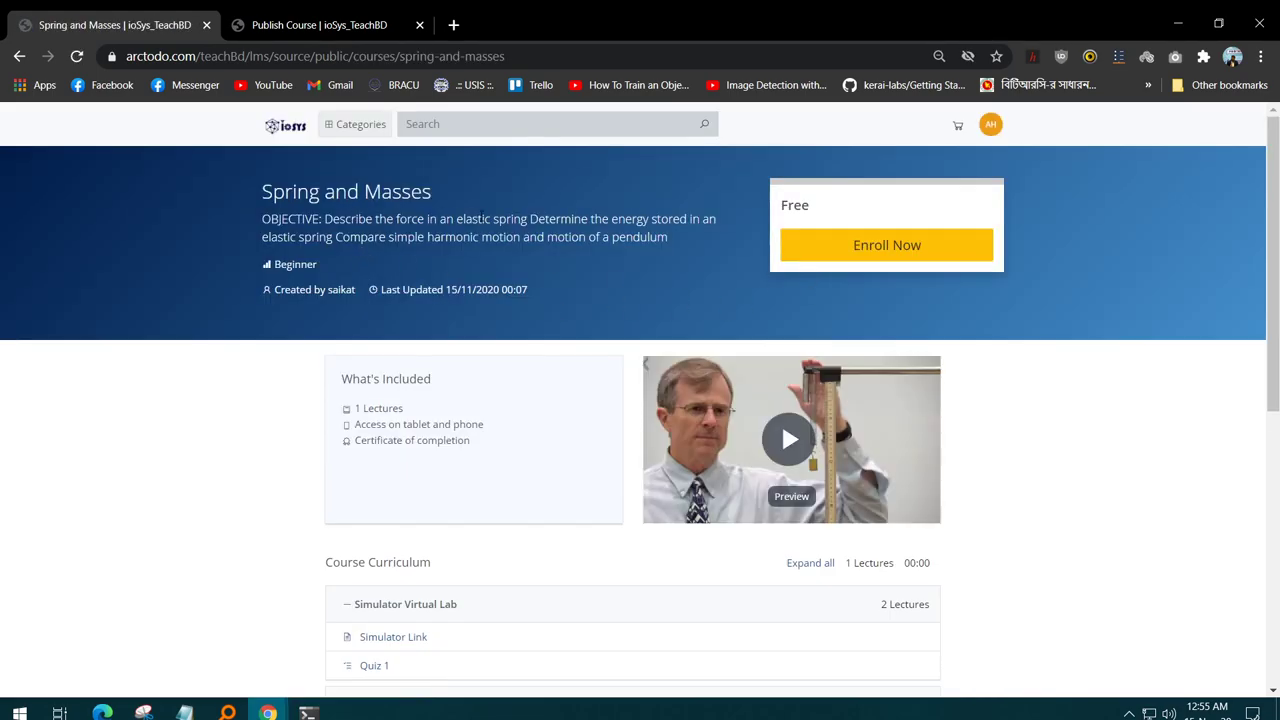
pyautogui.click(795, 455)
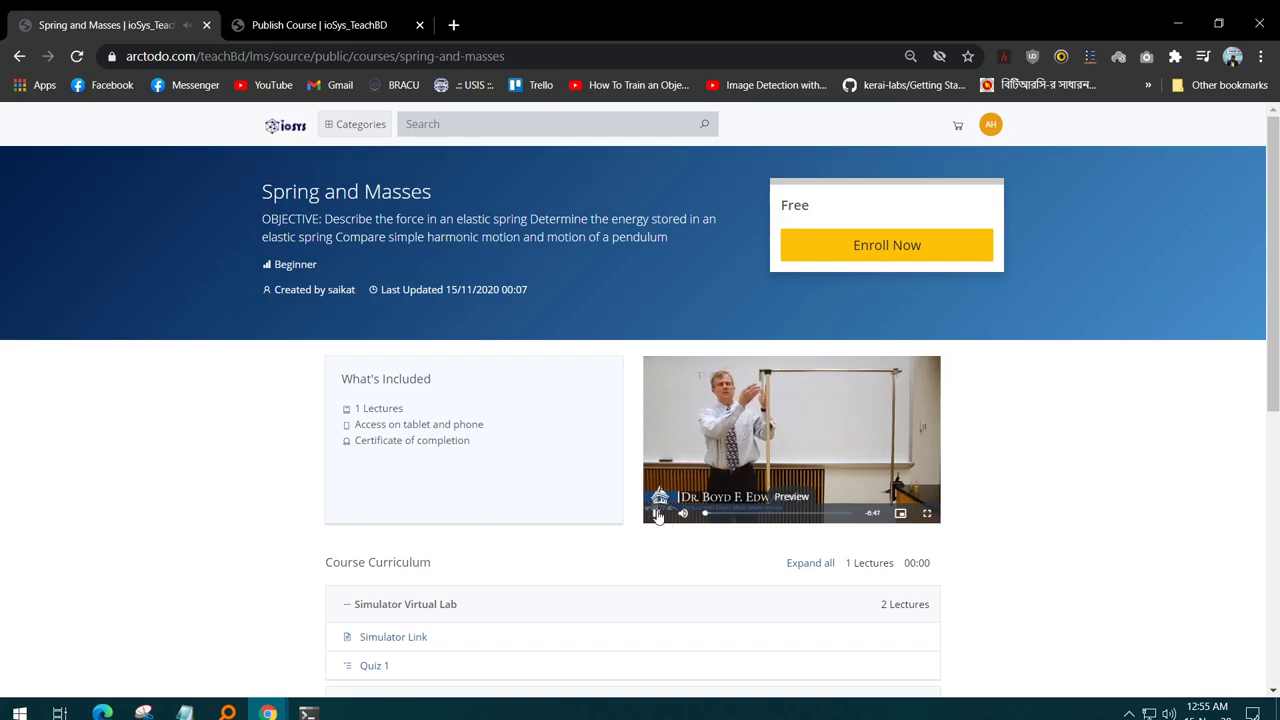
pyautogui.click(656, 513)
pyautogui.click(897, 247)
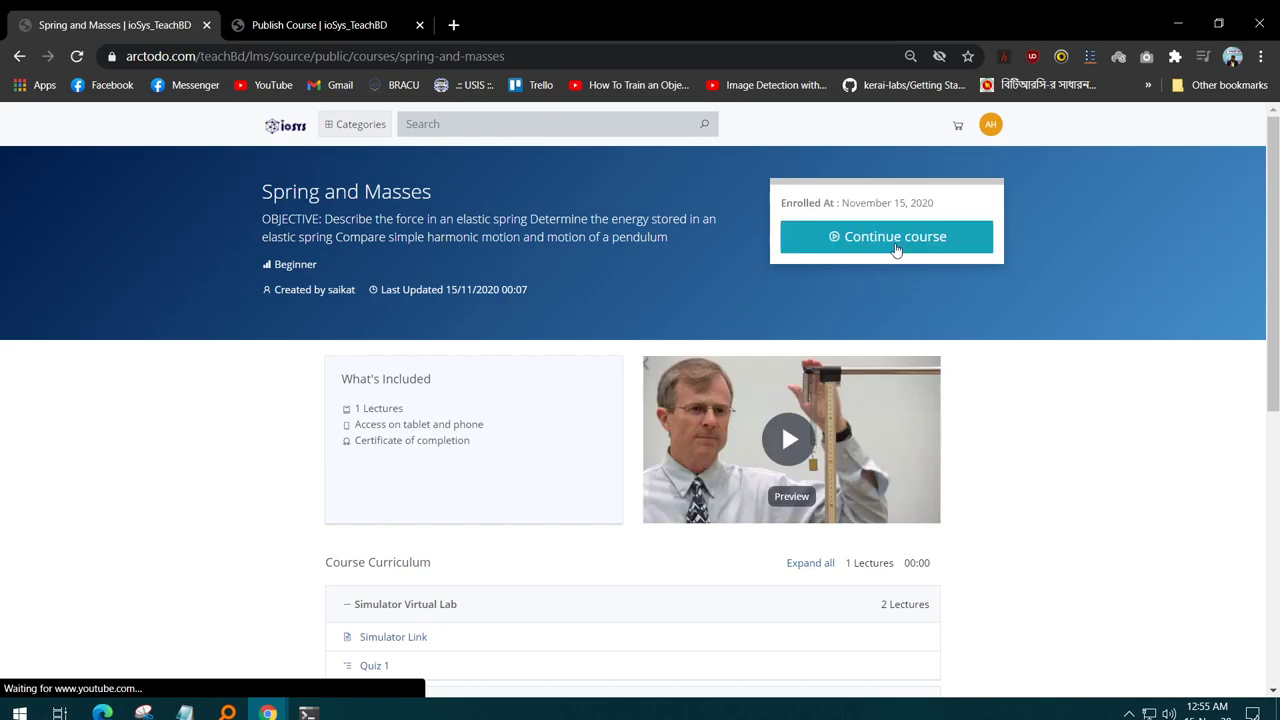
# - Open the Simulator Link lecture and paste its simulator address into a new tab
pyautogui.scroll(-2, 560, 330)
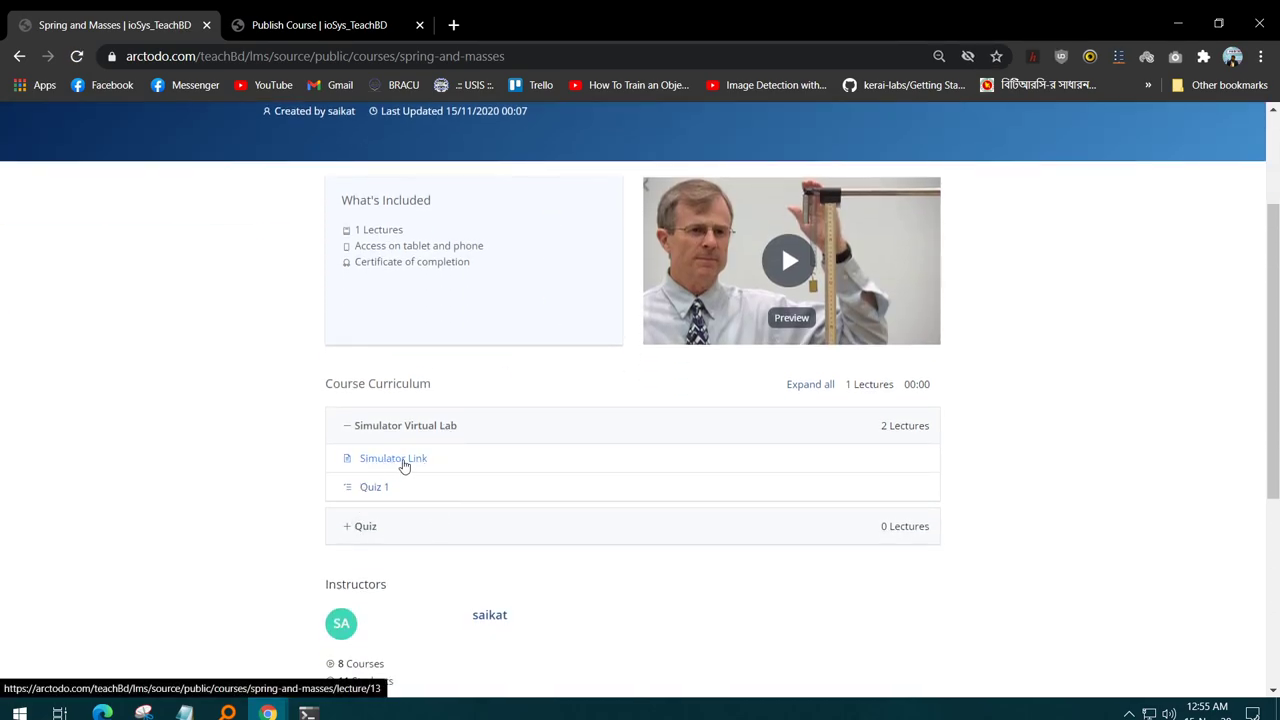
pyautogui.click(367, 462)
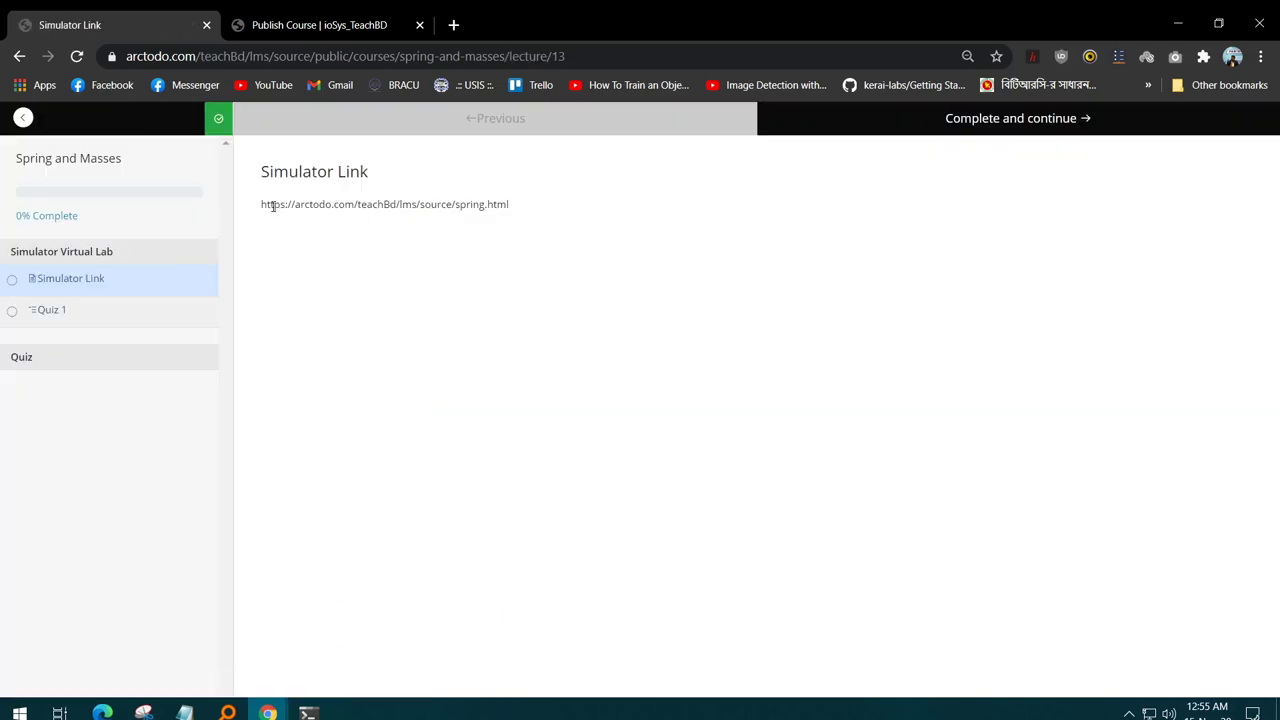
pyautogui.moveTo(262, 204); pyautogui.dragTo(537, 207)
pyautogui.hotkey('ctrl', 'c')
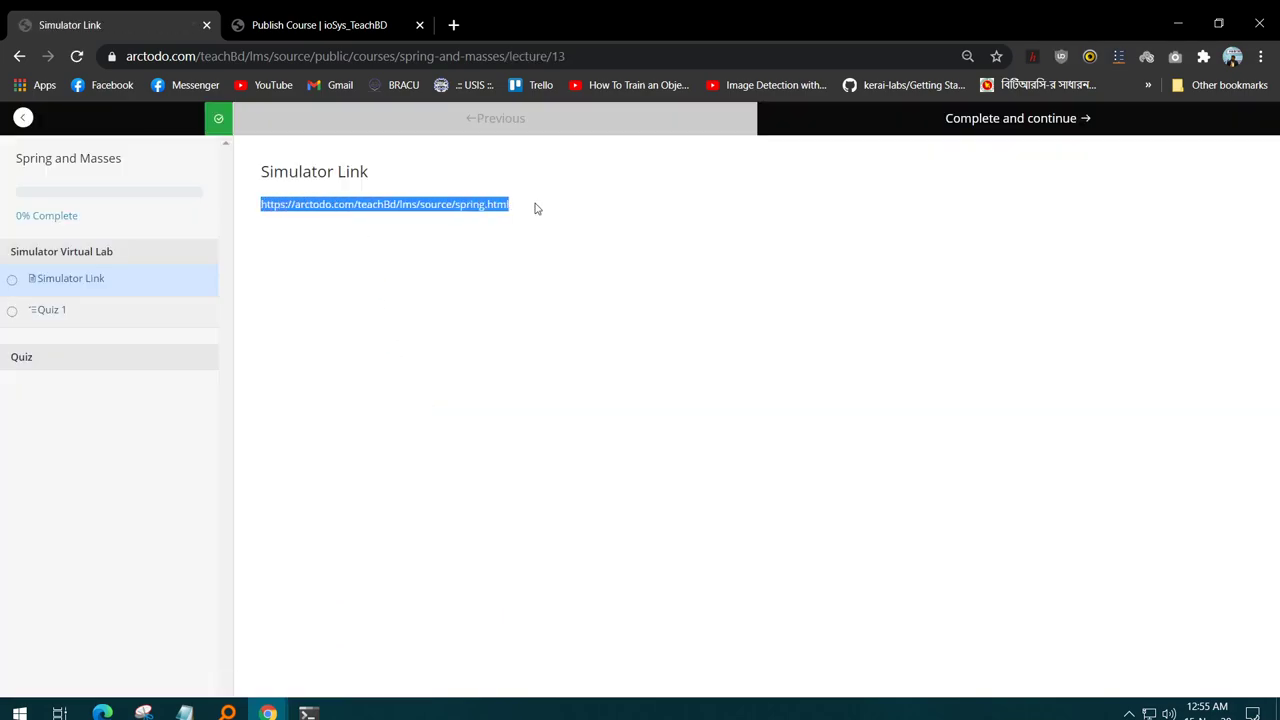
pyautogui.click(397, 17)
pyautogui.click(451, 24)
pyautogui.hotkey('ctrl', 'v')
# - Load the Intro simulation and hang 250 g on spring 1 and 100 g on spring 2
pyautogui.press('Return')
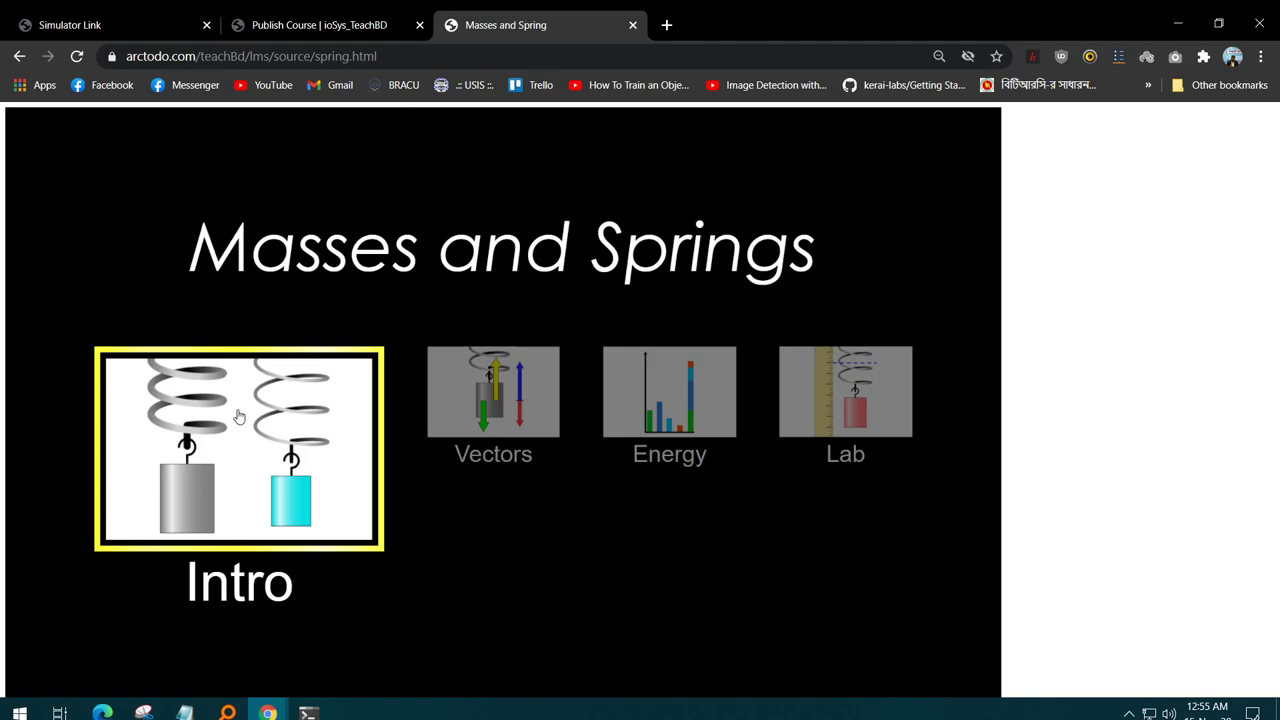
pyautogui.click(276, 435)
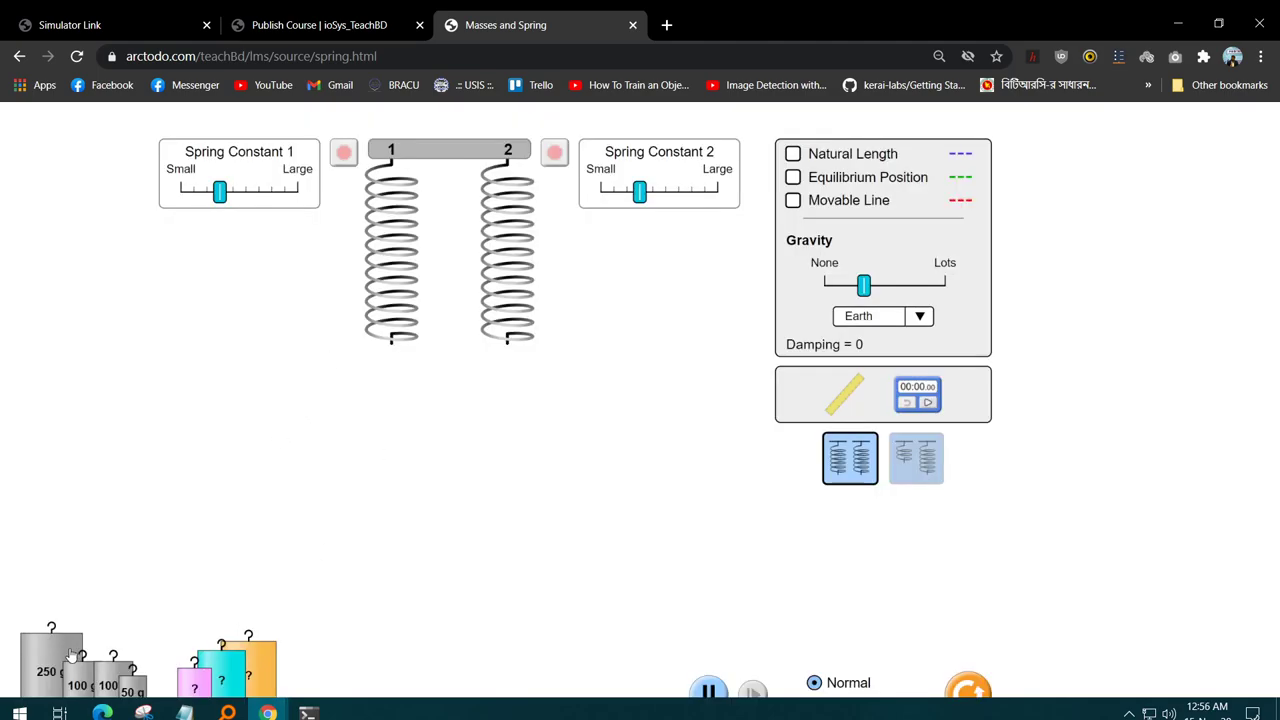
pyautogui.moveTo(42, 656); pyautogui.dragTo(74, 568)
pyautogui.hotkey('ctrl', '-')
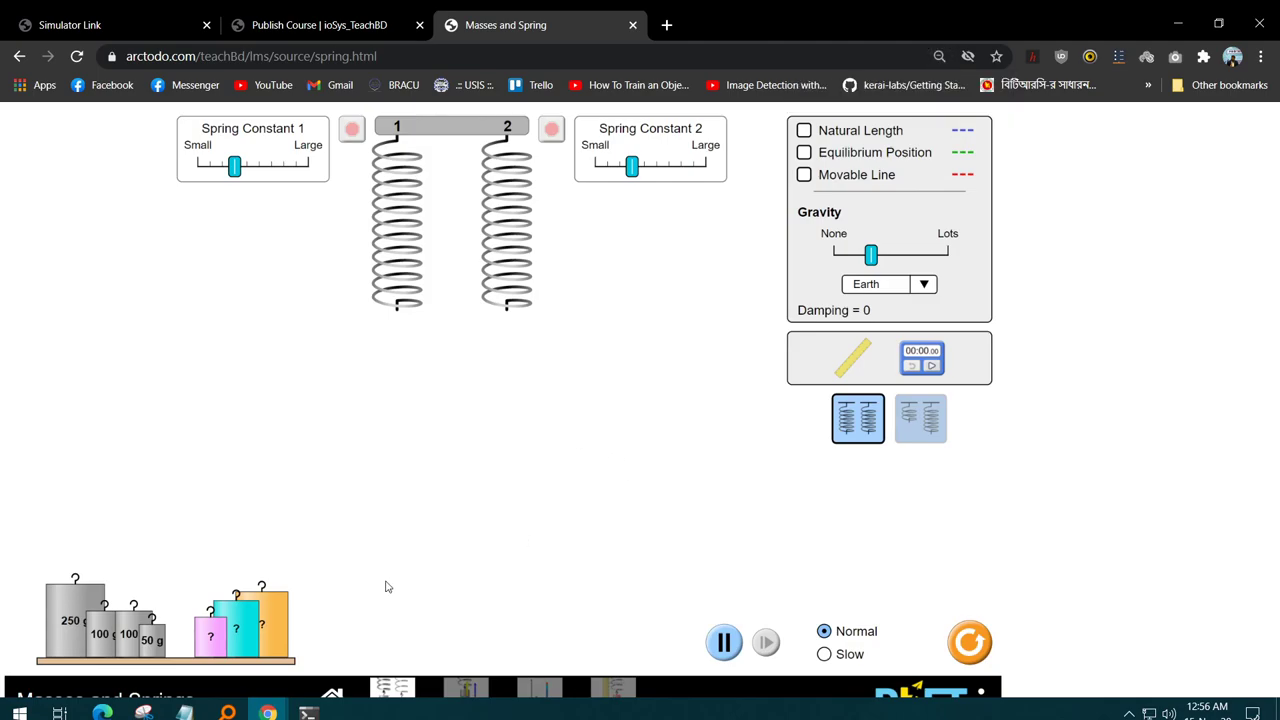
pyautogui.moveTo(55, 620); pyautogui.dragTo(377, 316)
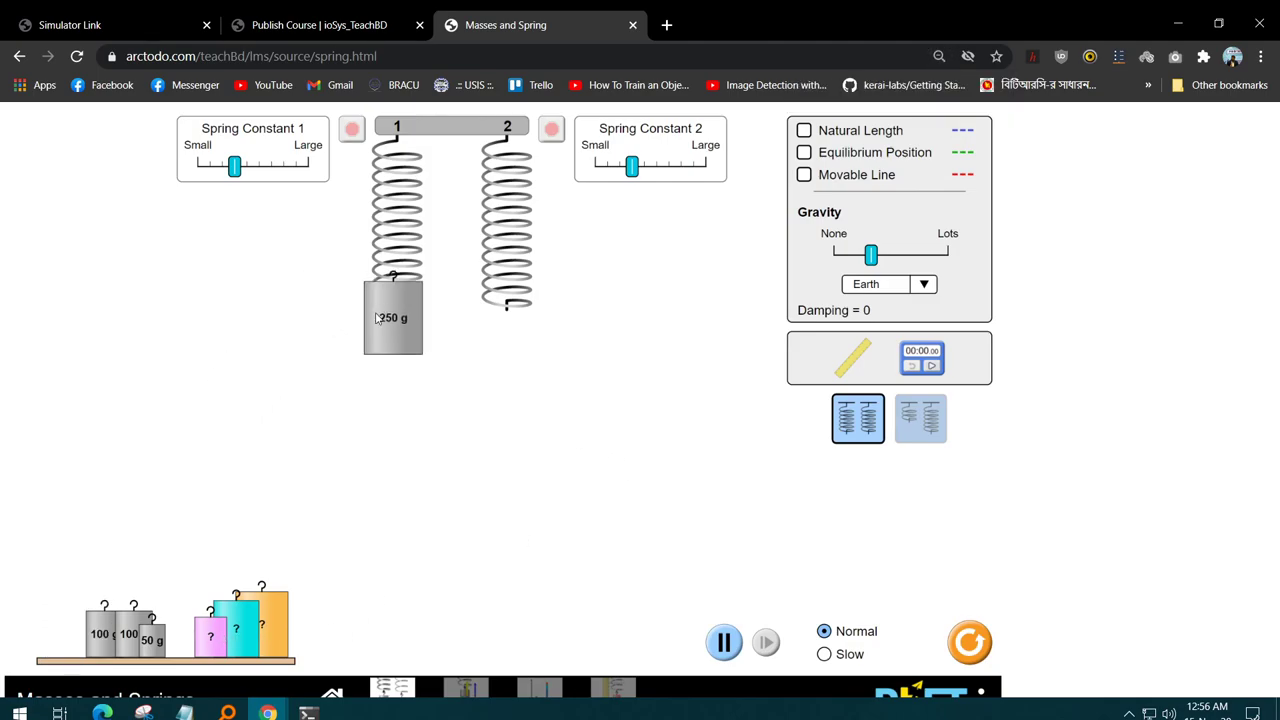
pyautogui.moveTo(129, 630); pyautogui.dragTo(513, 320)
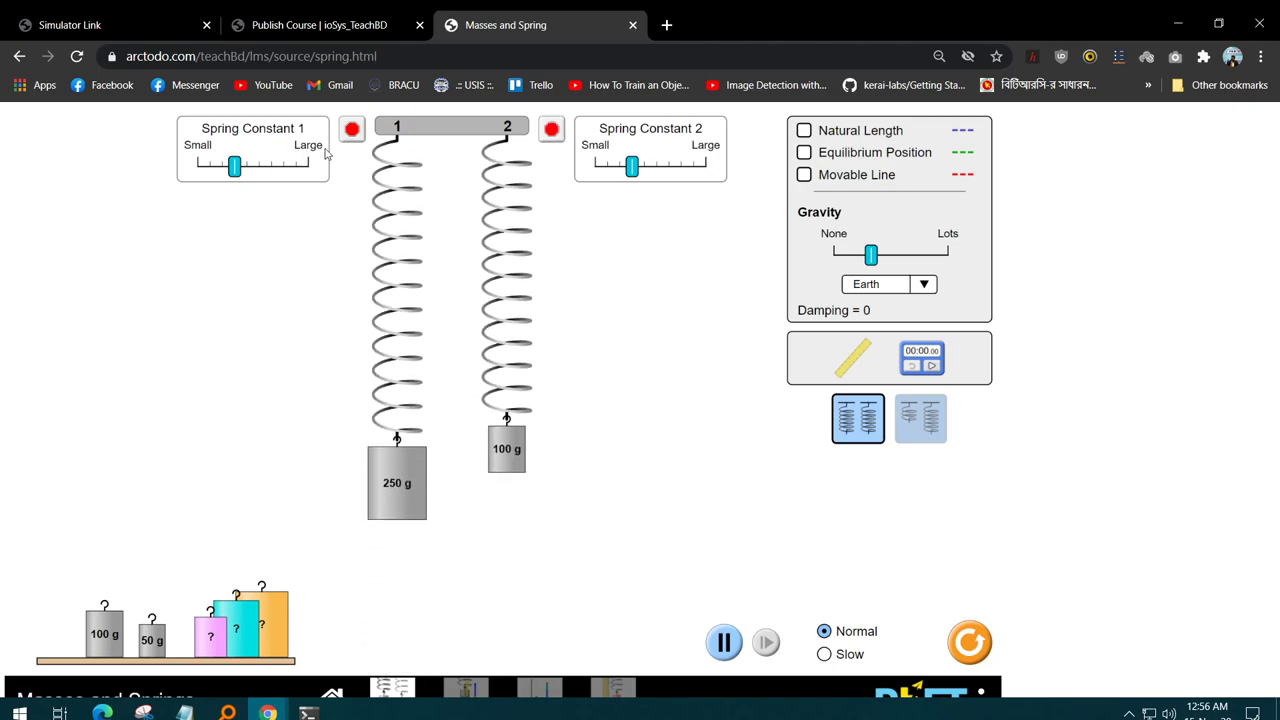
# - Stiffen both springs, time the oscillation to 16.72 s, set custom gravity, and exit
pyautogui.moveTo(236, 168); pyautogui.dragTo(259, 168)
pyautogui.moveTo(633, 168); pyautogui.dragTo(658, 168)
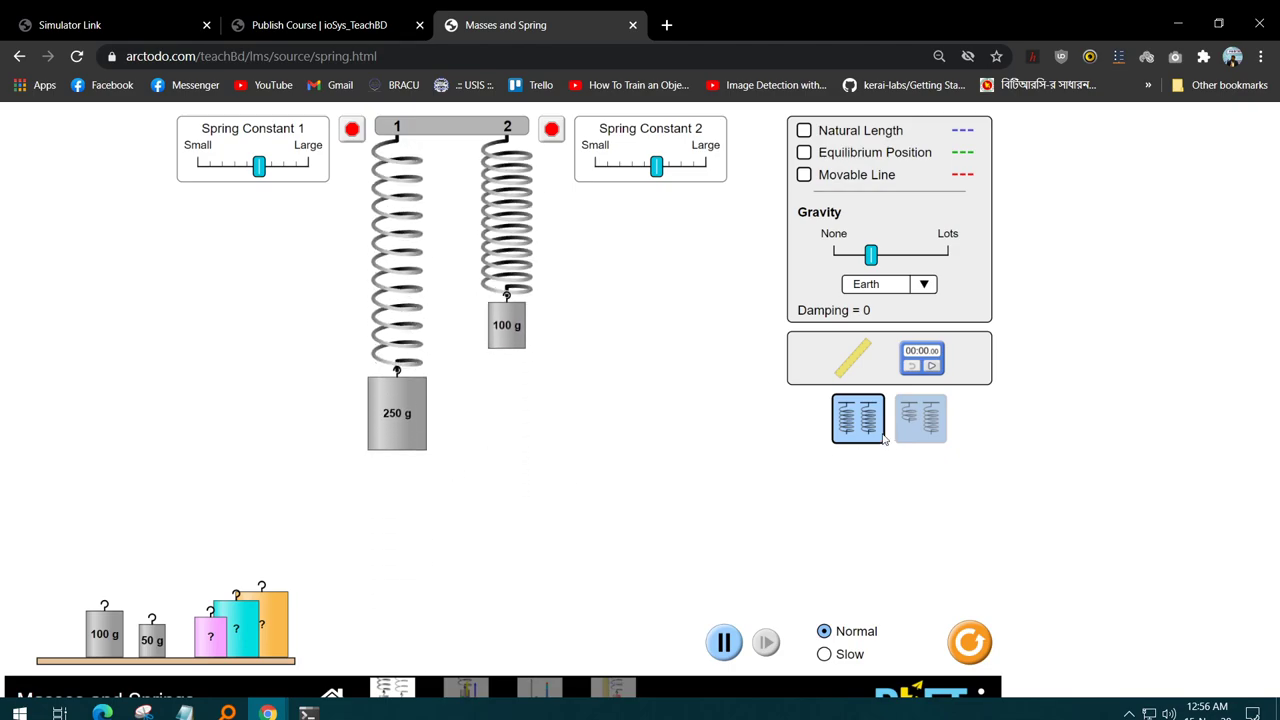
pyautogui.moveTo(916, 350); pyautogui.dragTo(728, 470)
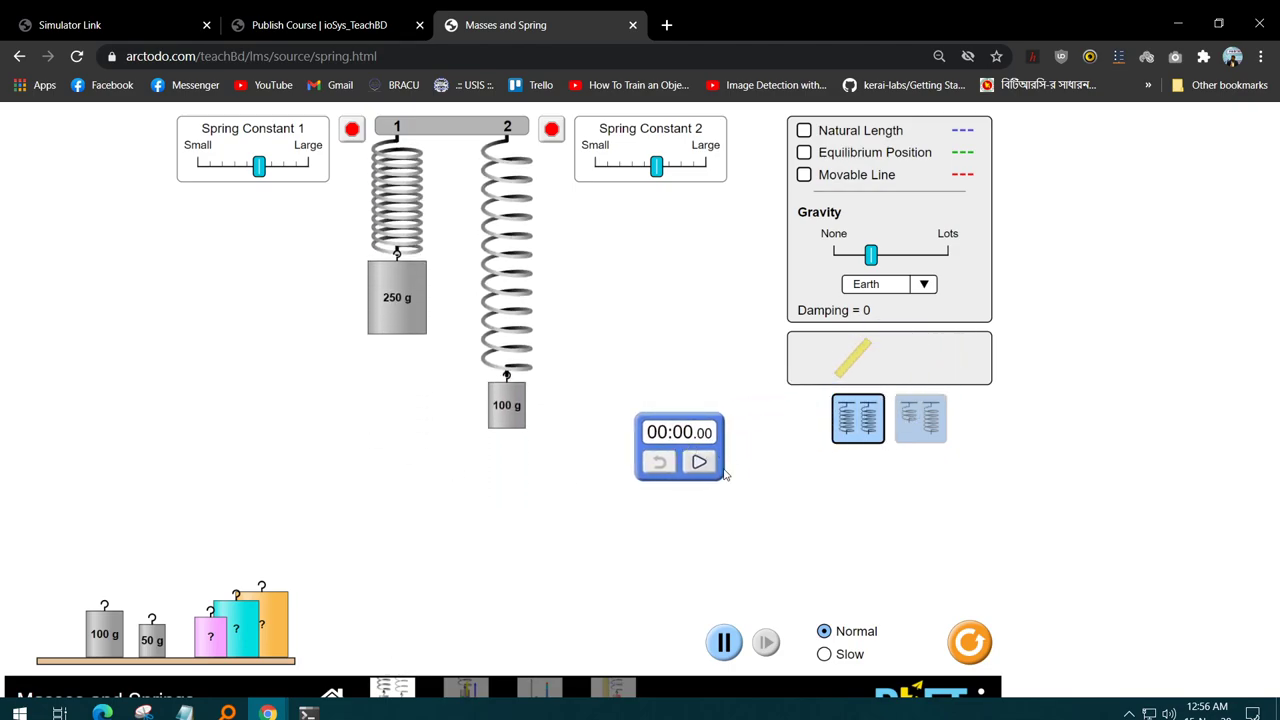
pyautogui.click(697, 460)
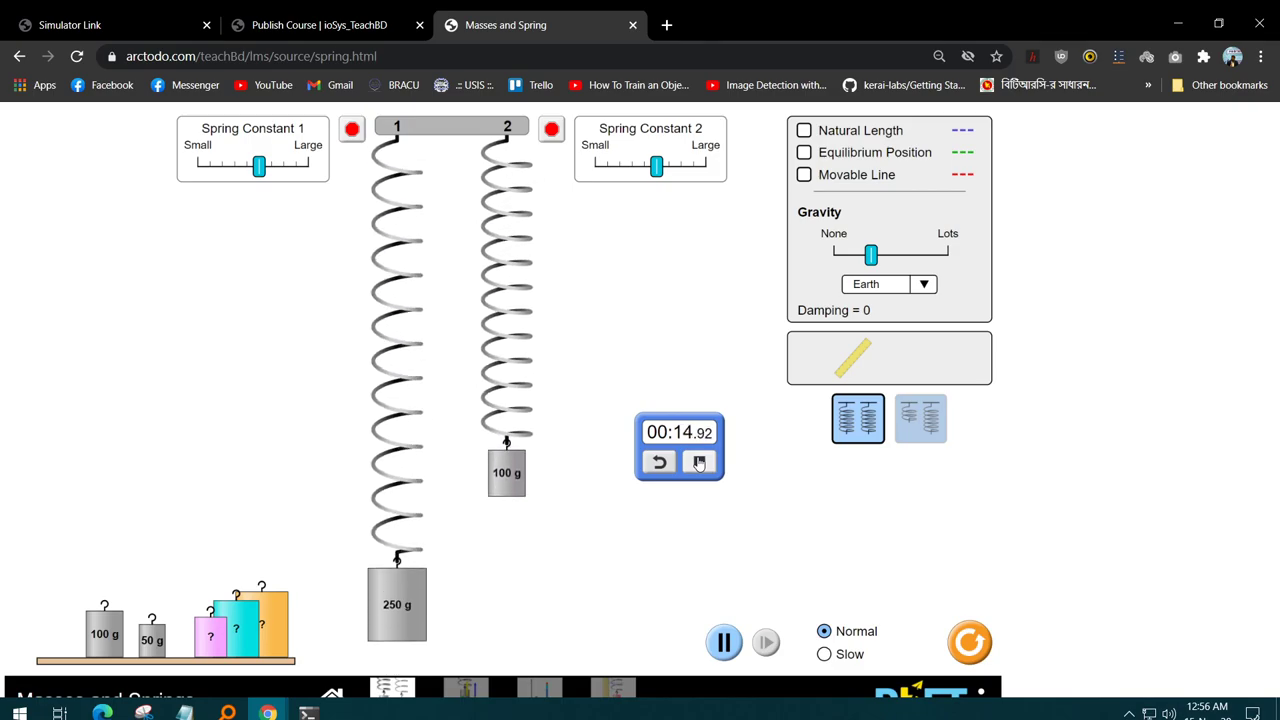
pyautogui.click(699, 461)
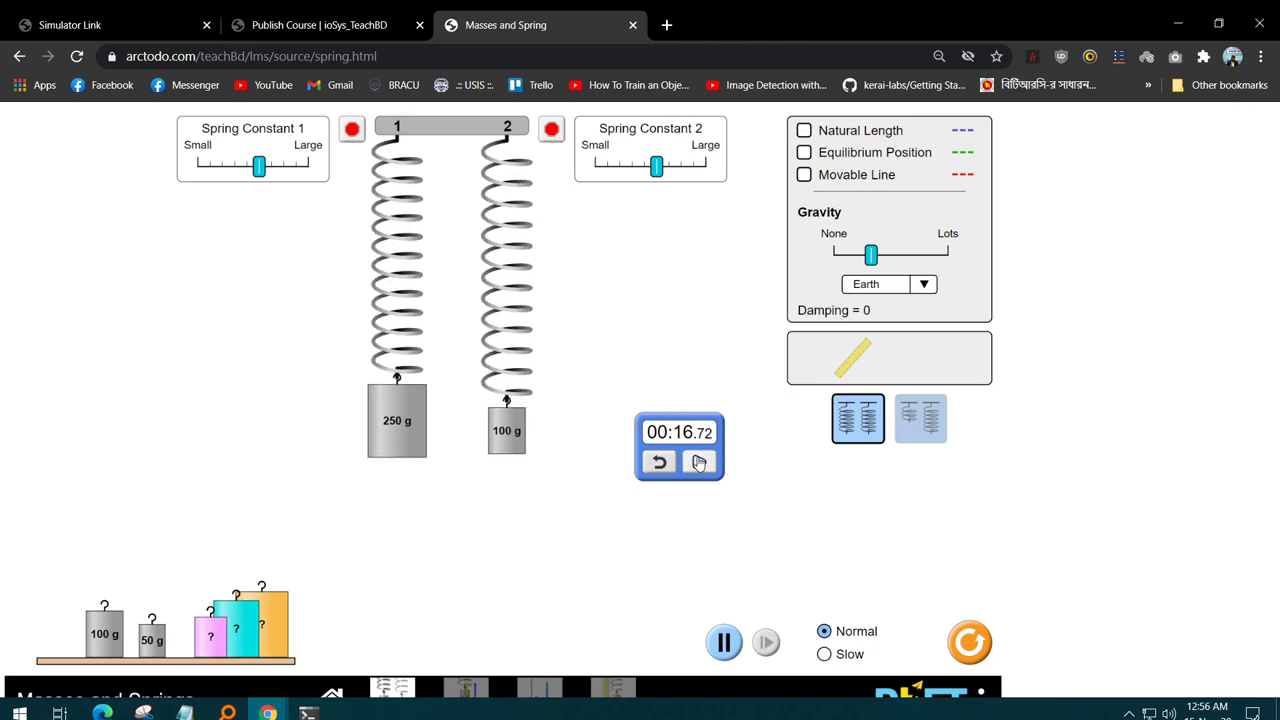
pyautogui.moveTo(874, 261); pyautogui.dragTo(869, 261)
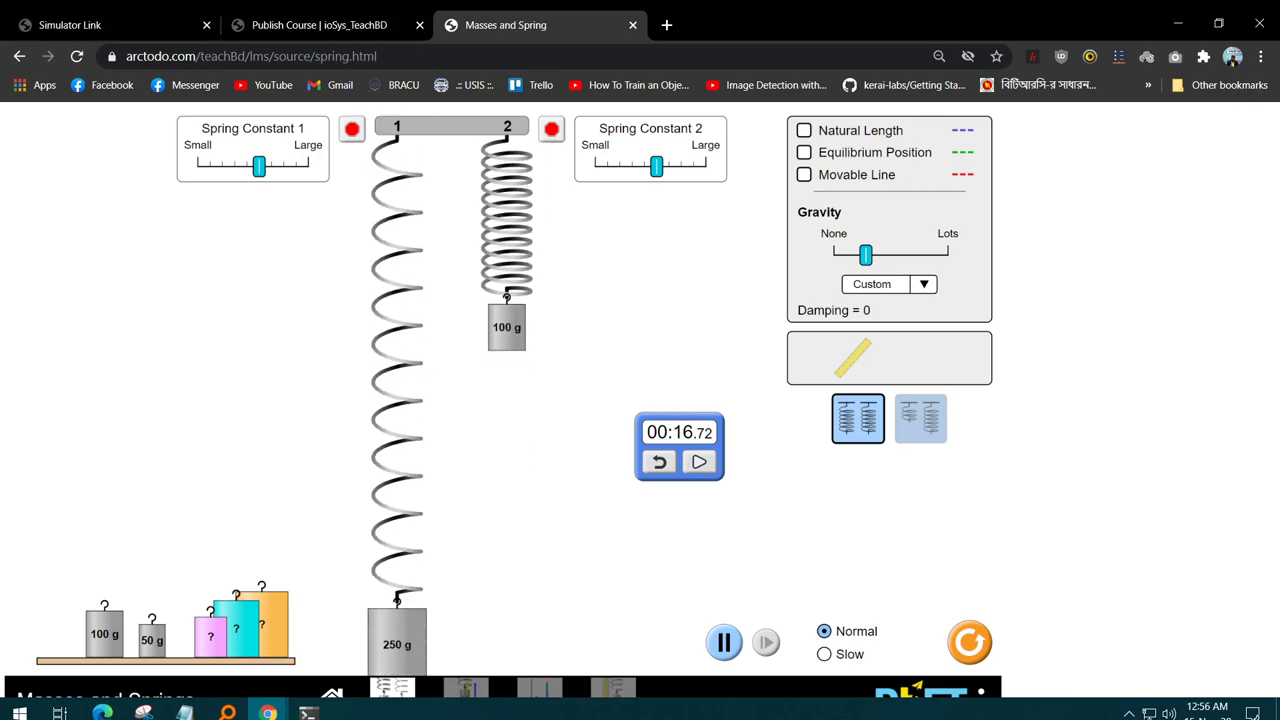
pyautogui.click(19, 56)
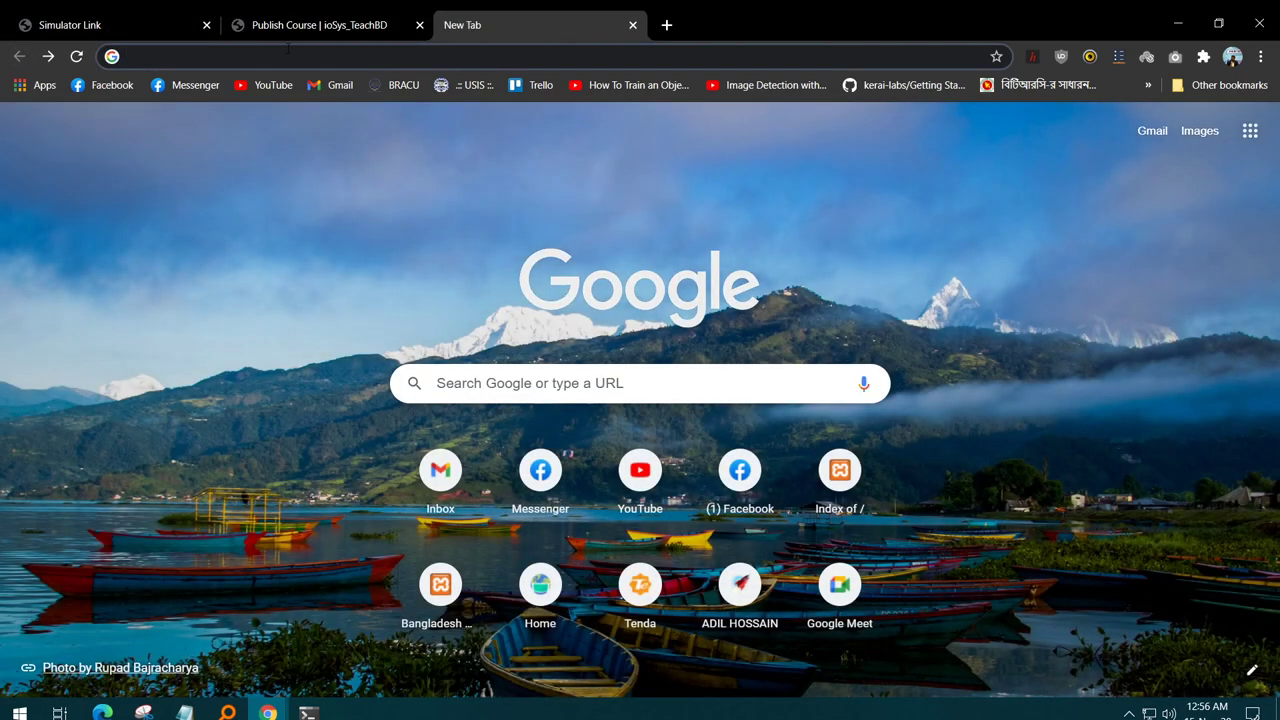
# - Return to the Simulator Link lecture tab and start Spring and Masses Quiz 1
pyautogui.click(115, 15)
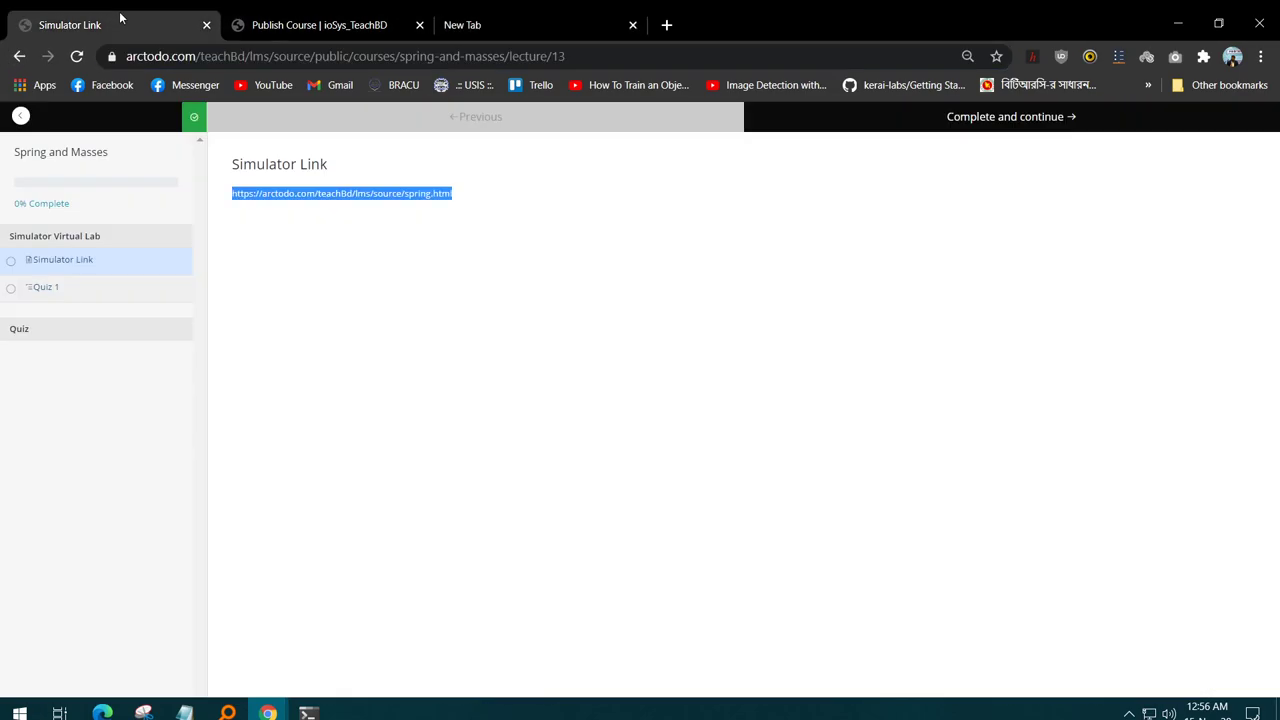
pyautogui.click(20, 115)
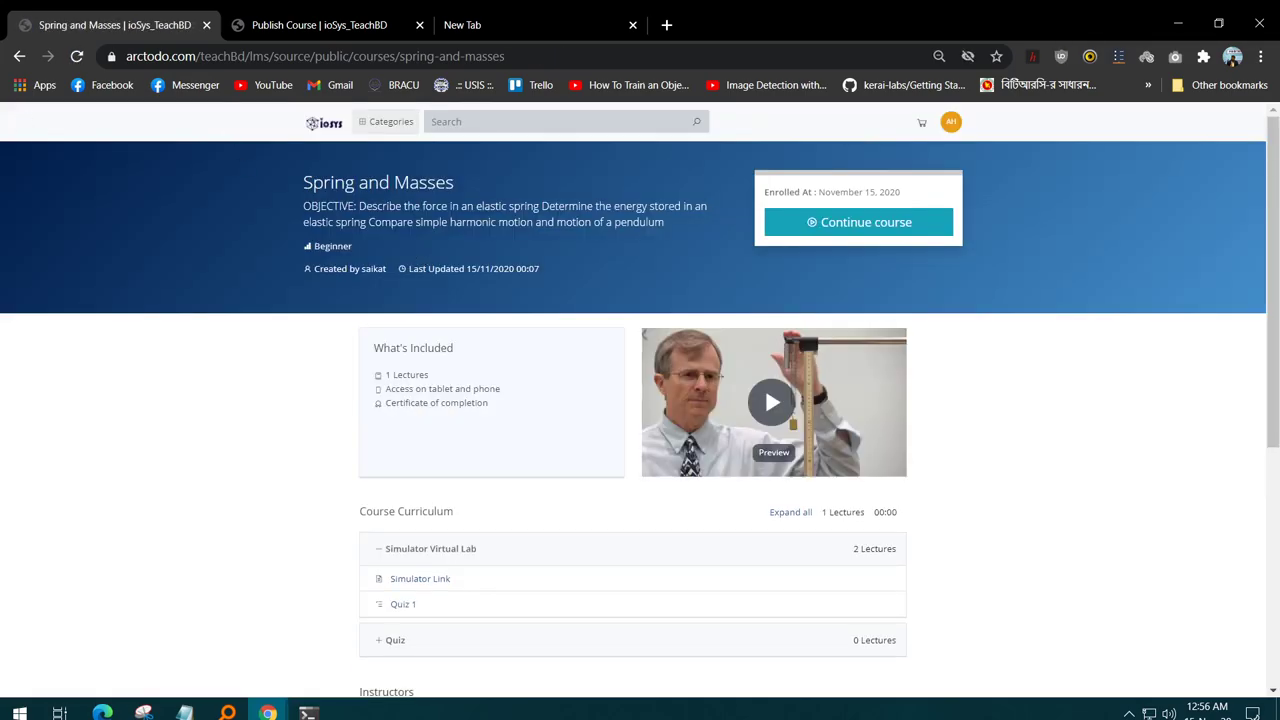
pyautogui.click(20, 56)
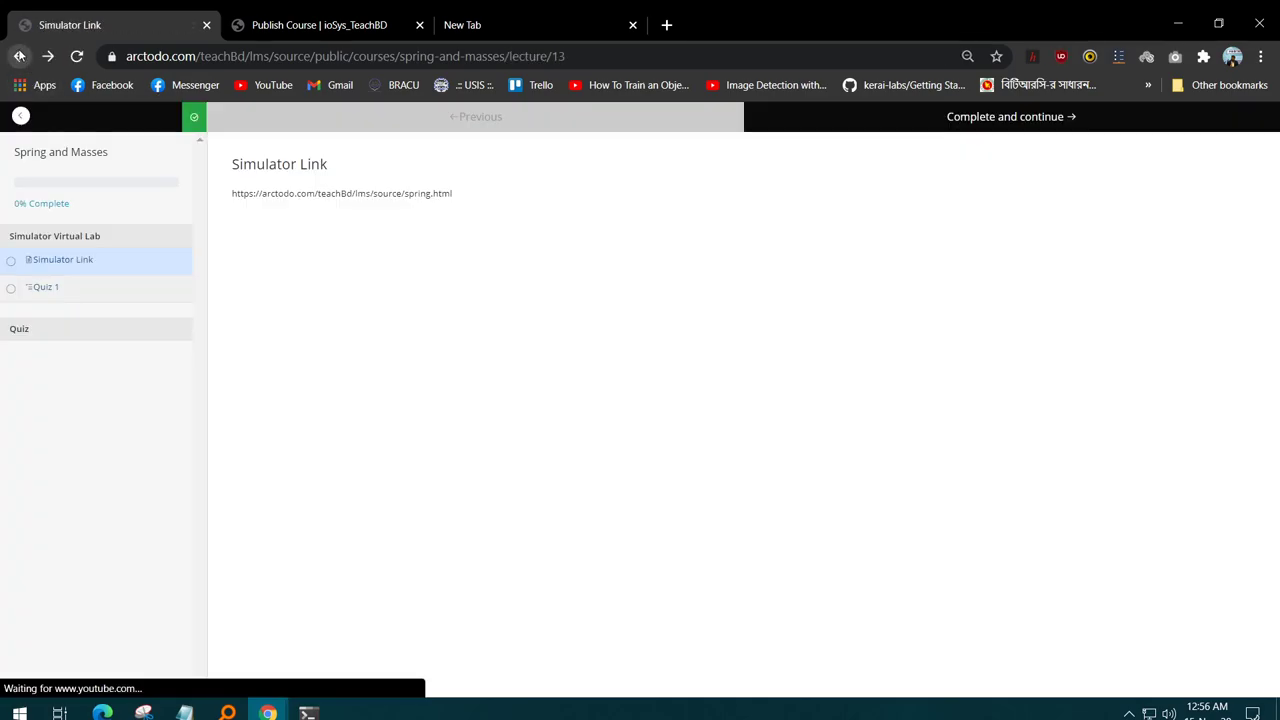
pyautogui.click(51, 292)
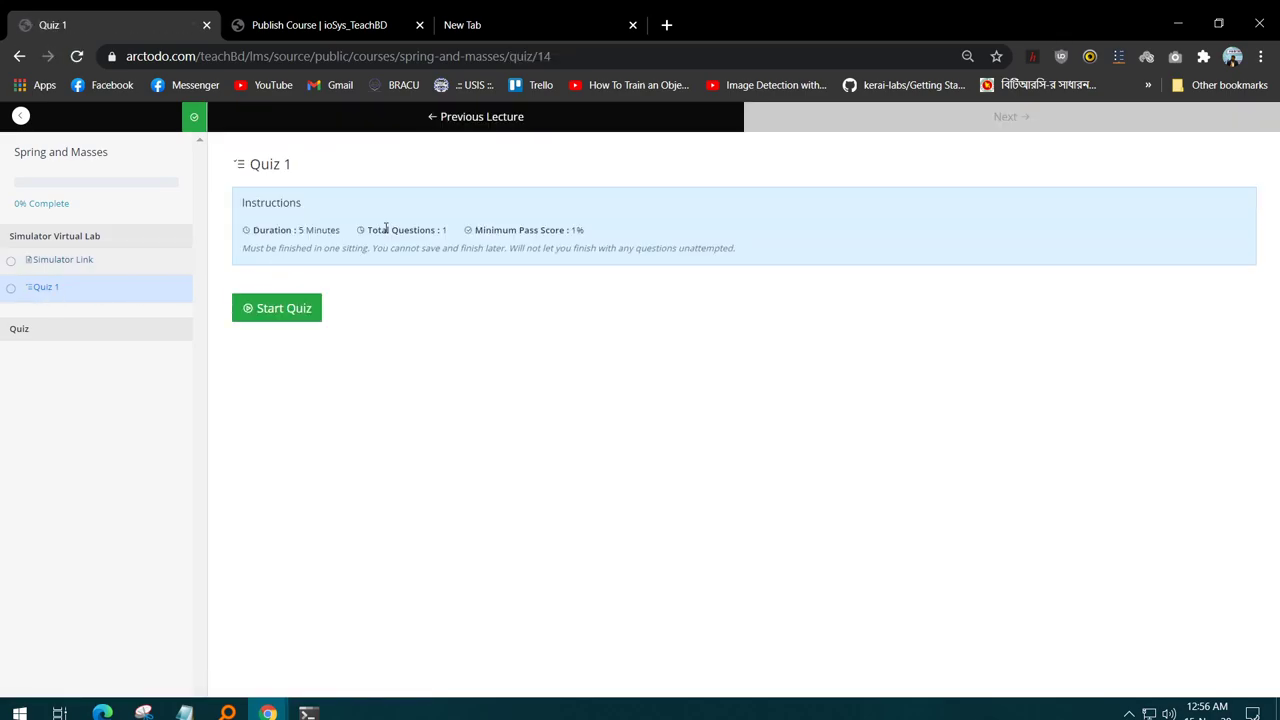
pyautogui.click(272, 307)
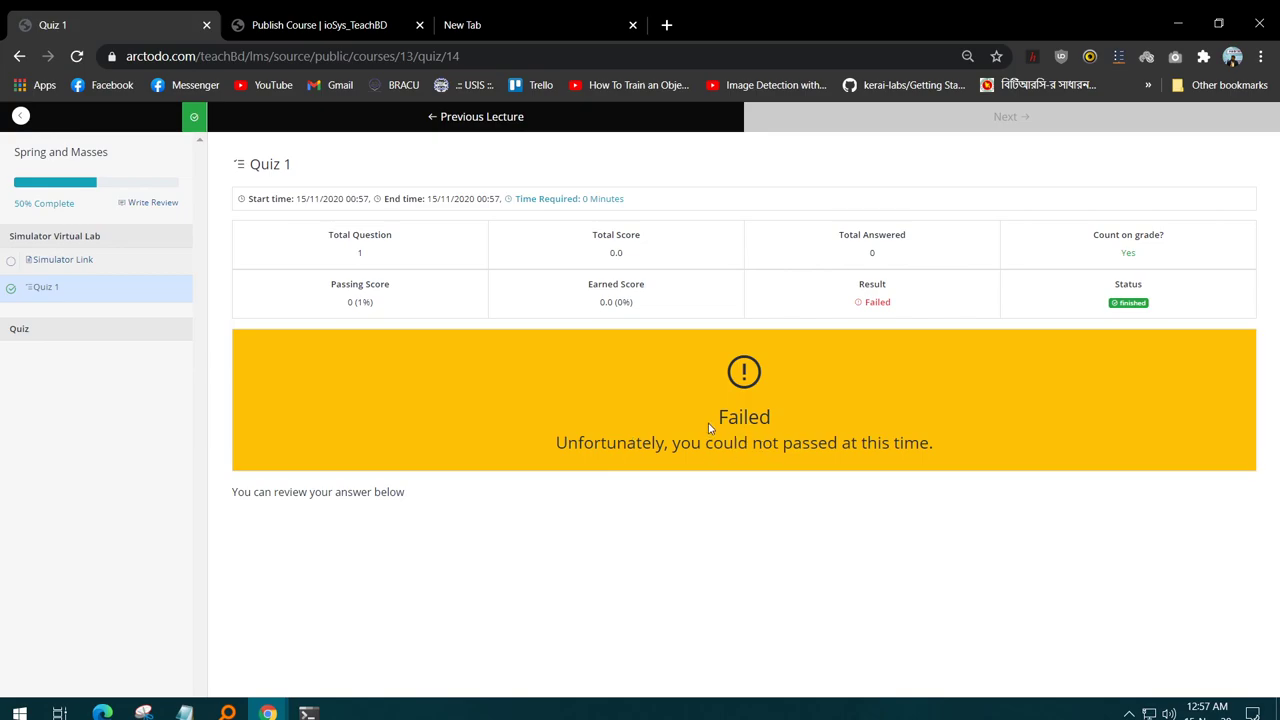
# - Go back from the failed quiz result to the home page's New Arrival list
pyautogui.click(17, 57)
pyautogui.click(14, 60)
pyautogui.click(14, 60)
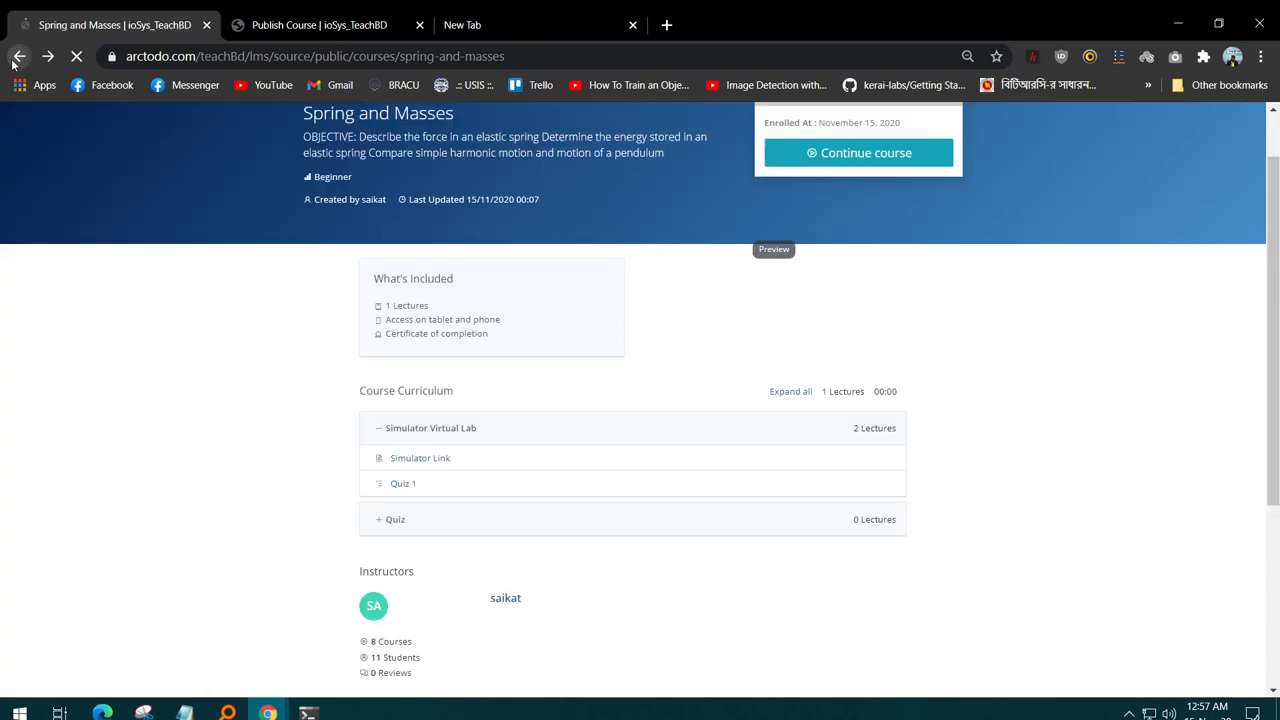
pyautogui.click(14, 60)
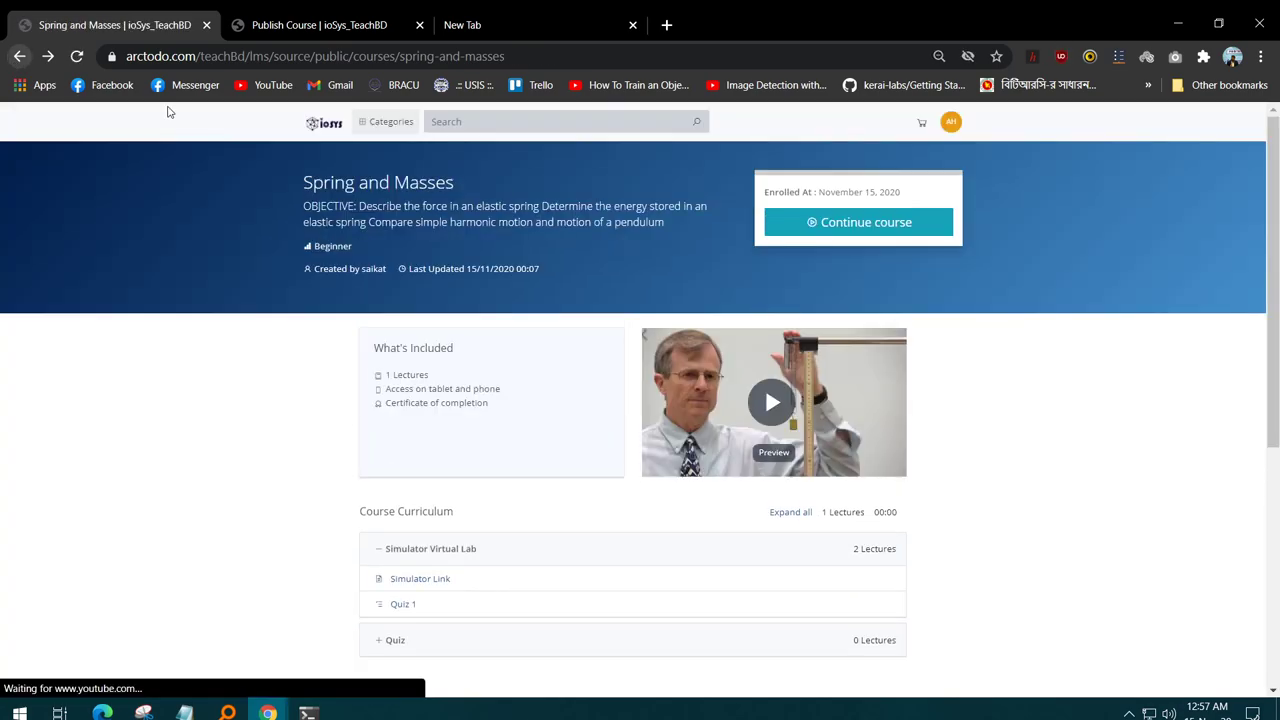
pyautogui.scroll(-4, 49, 112)
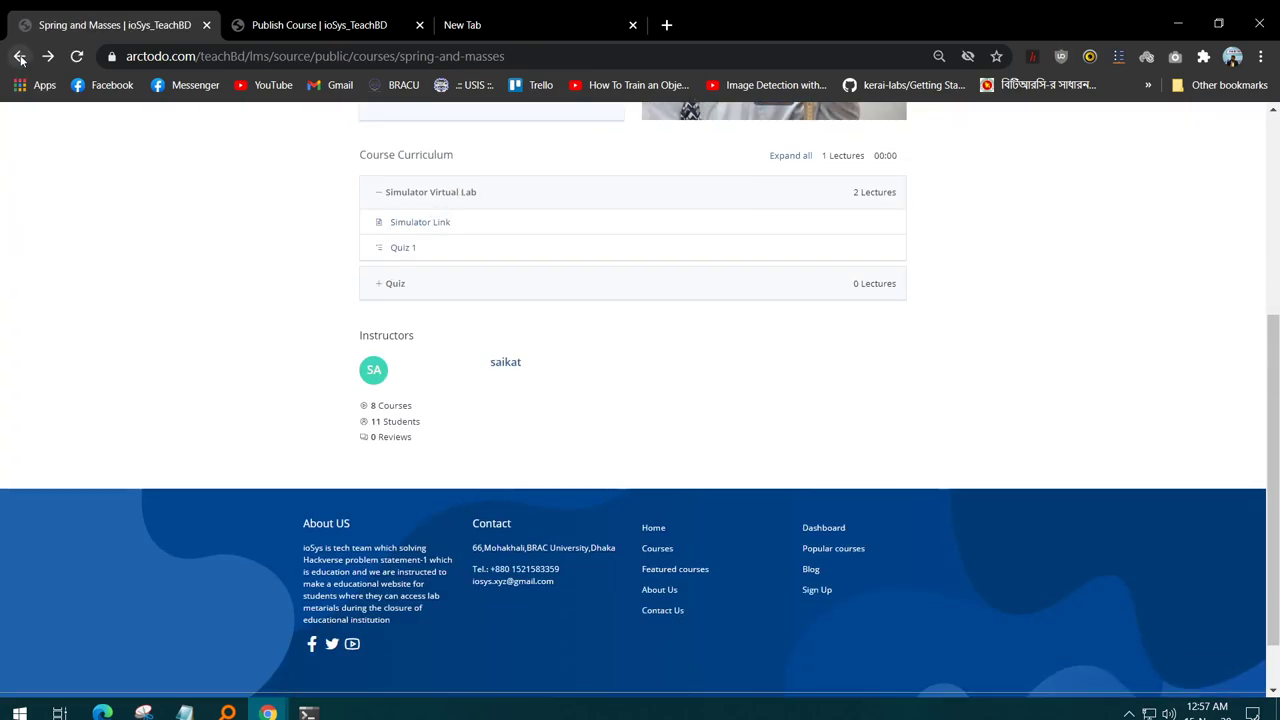
pyautogui.click(19, 57)
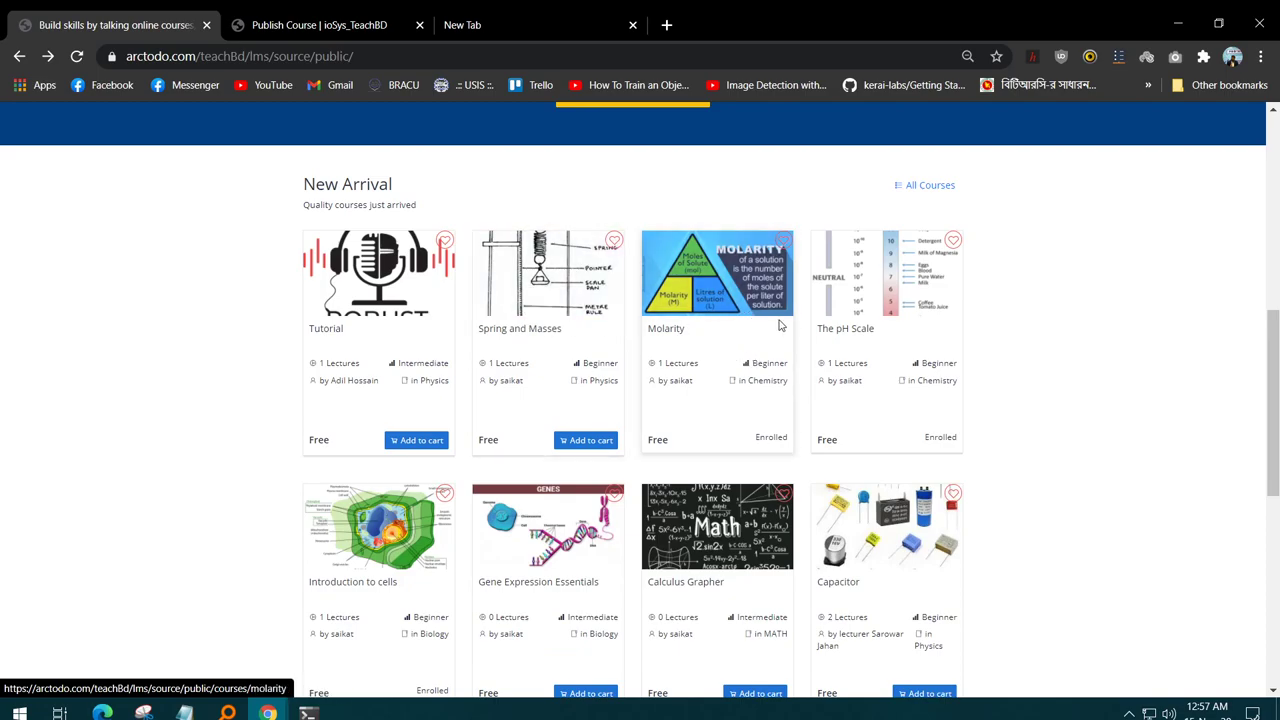
pyautogui.scroll(-1, 785, 327)
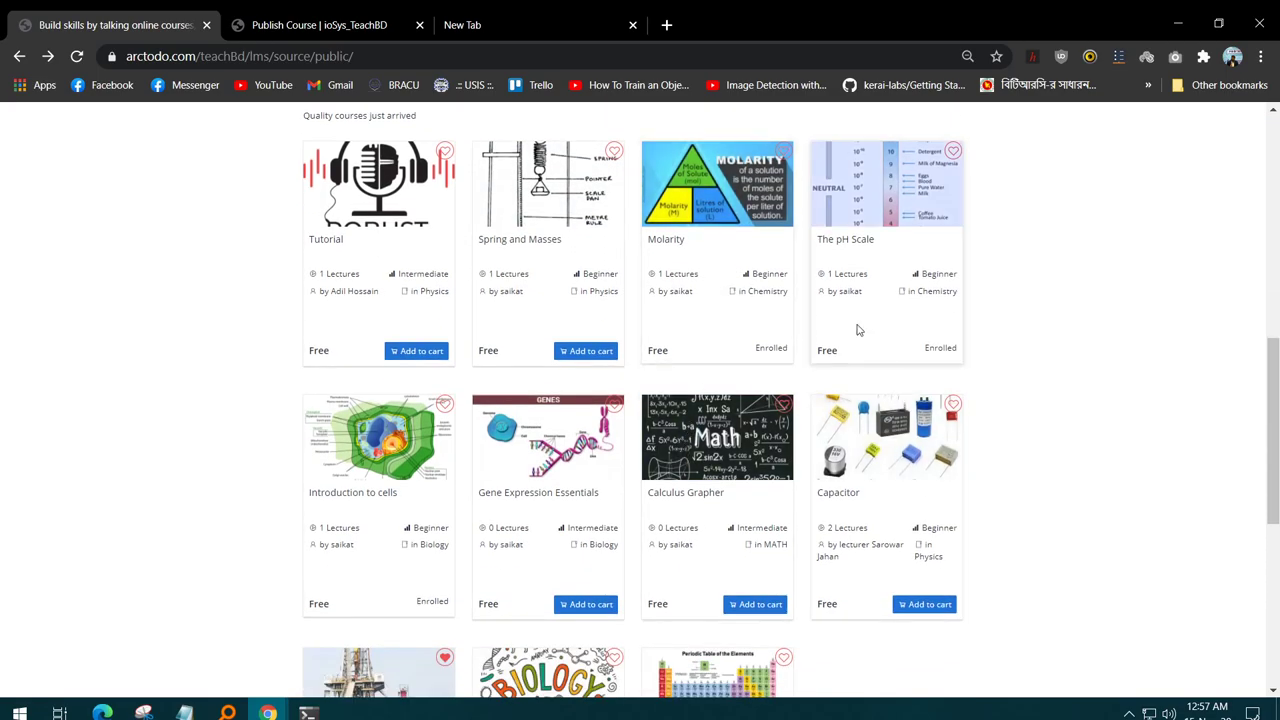
# - Open the Molarity course and its Simulator Link lecture
pyautogui.click(731, 230)
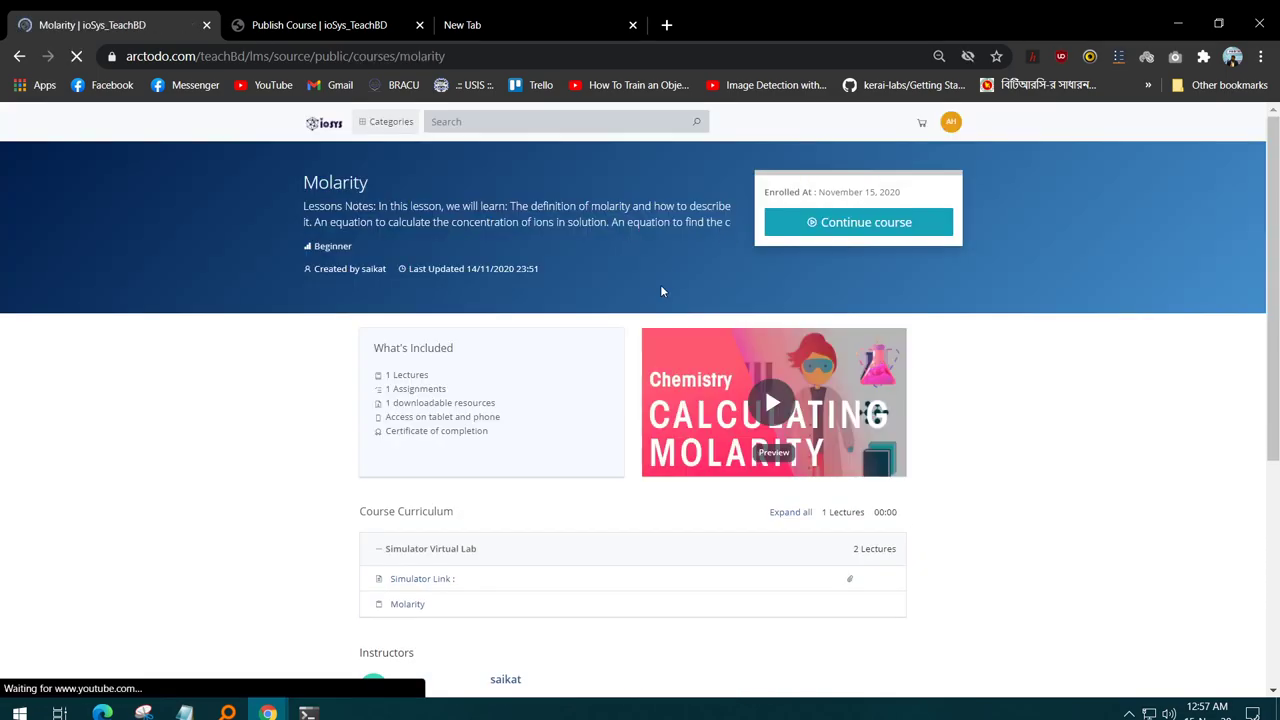
pyautogui.rightClick(586, 337)
pyautogui.click(433, 593)
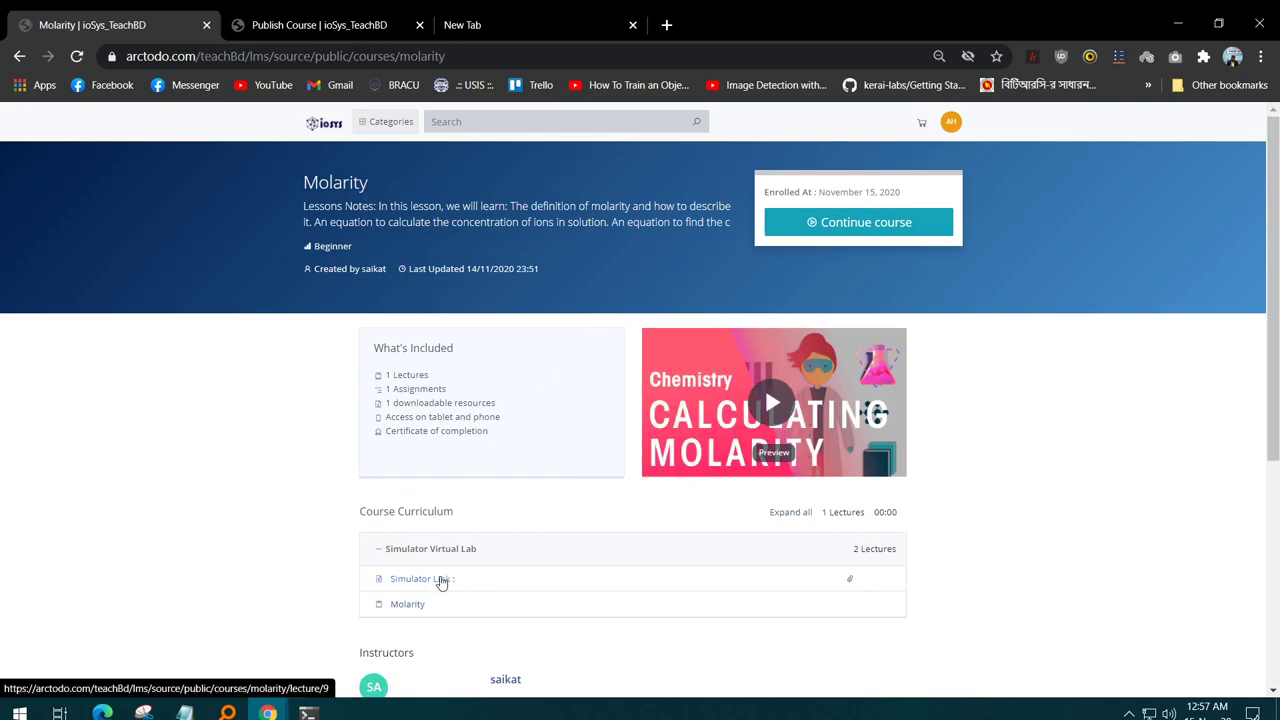
pyautogui.click(442, 583)
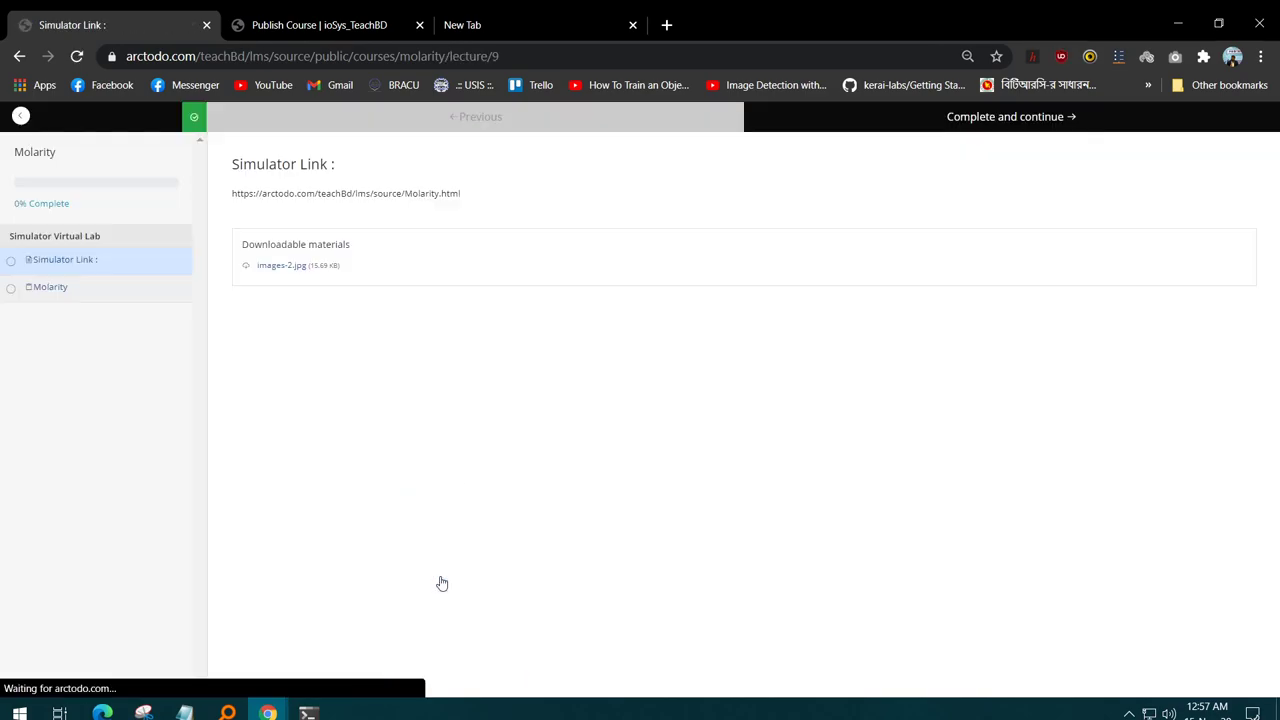
# - Copy the Molarity simulator address and load it in the empty new tab
pyautogui.moveTo(490, 202); pyautogui.dragTo(233, 191)
pyautogui.hotkey('ctrl', 'c')
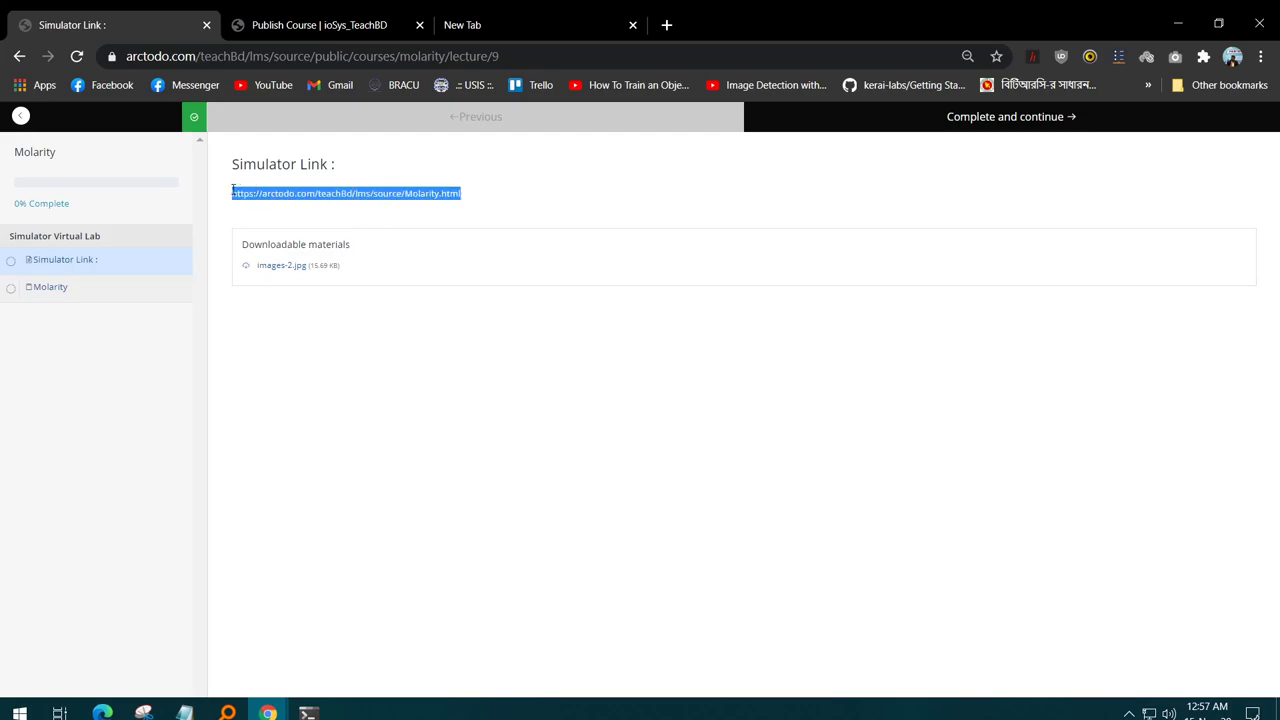
pyautogui.click(614, 20)
pyautogui.hotkey('ctrl', 'v')
pyautogui.press('Return')
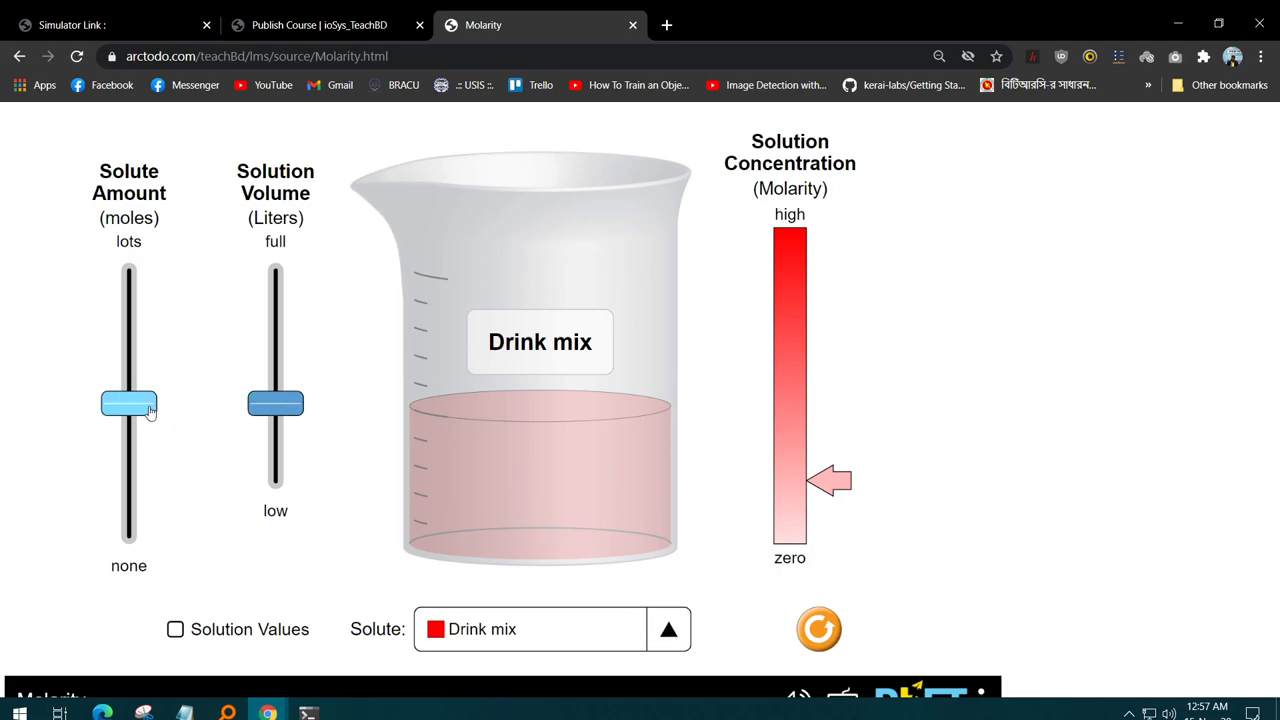
# - Switch the solute to Potassium dichromate and raise the solution volume to full
pyautogui.moveTo(143, 405); pyautogui.dragTo(140, 487)
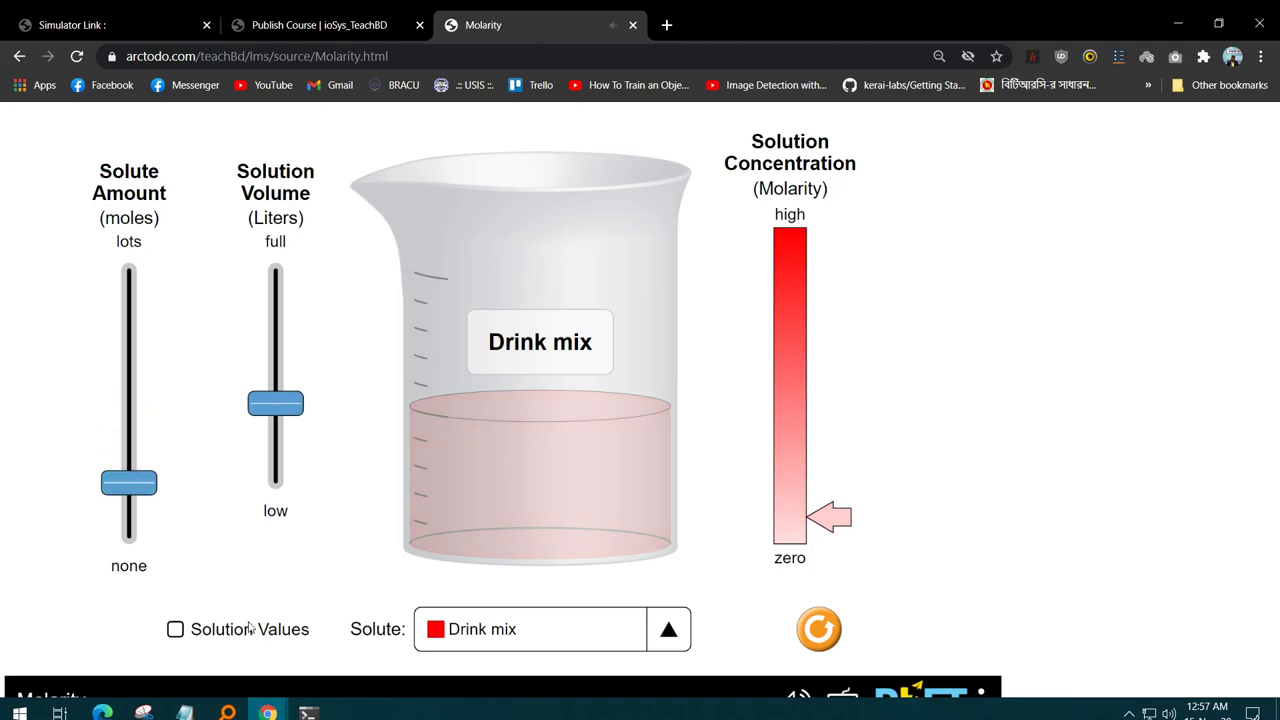
pyautogui.click(580, 640)
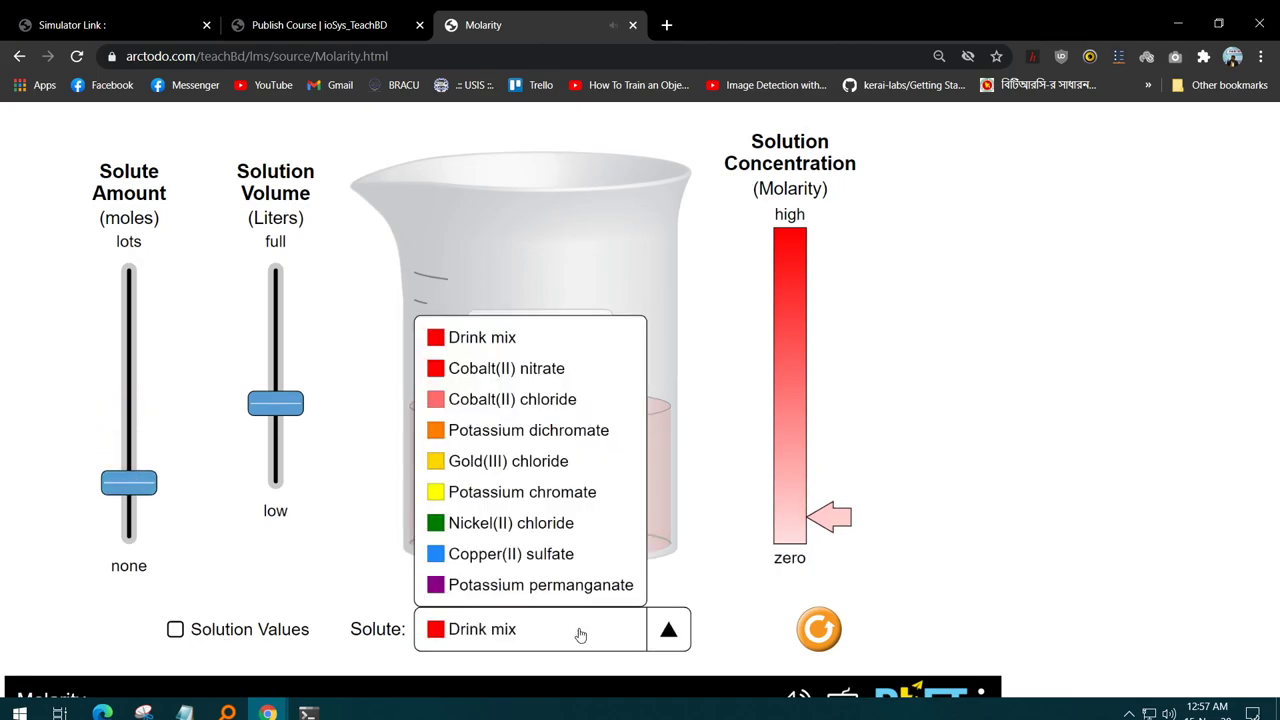
pyautogui.click(540, 429)
pyautogui.moveTo(279, 396); pyautogui.dragTo(281, 441)
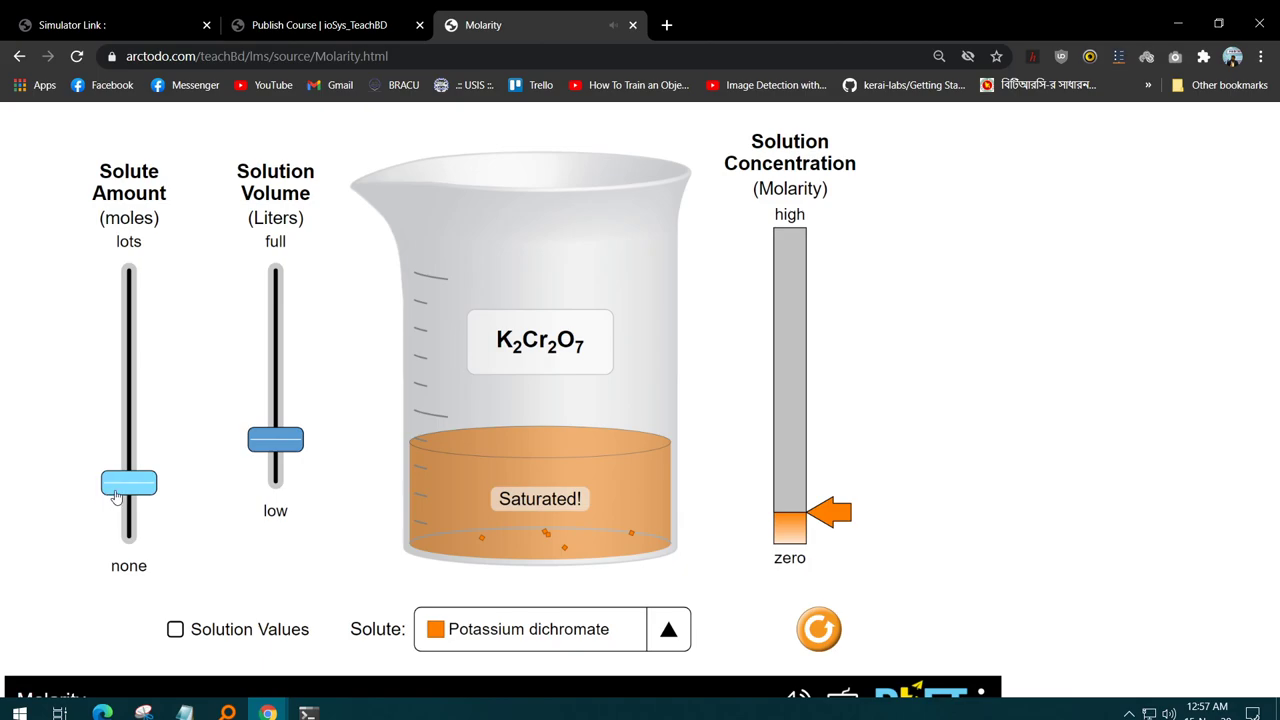
# - Add more solute, show Solution Values, and set the amount to about 0.388 mol
pyautogui.moveTo(116, 497); pyautogui.dragTo(139, 432)
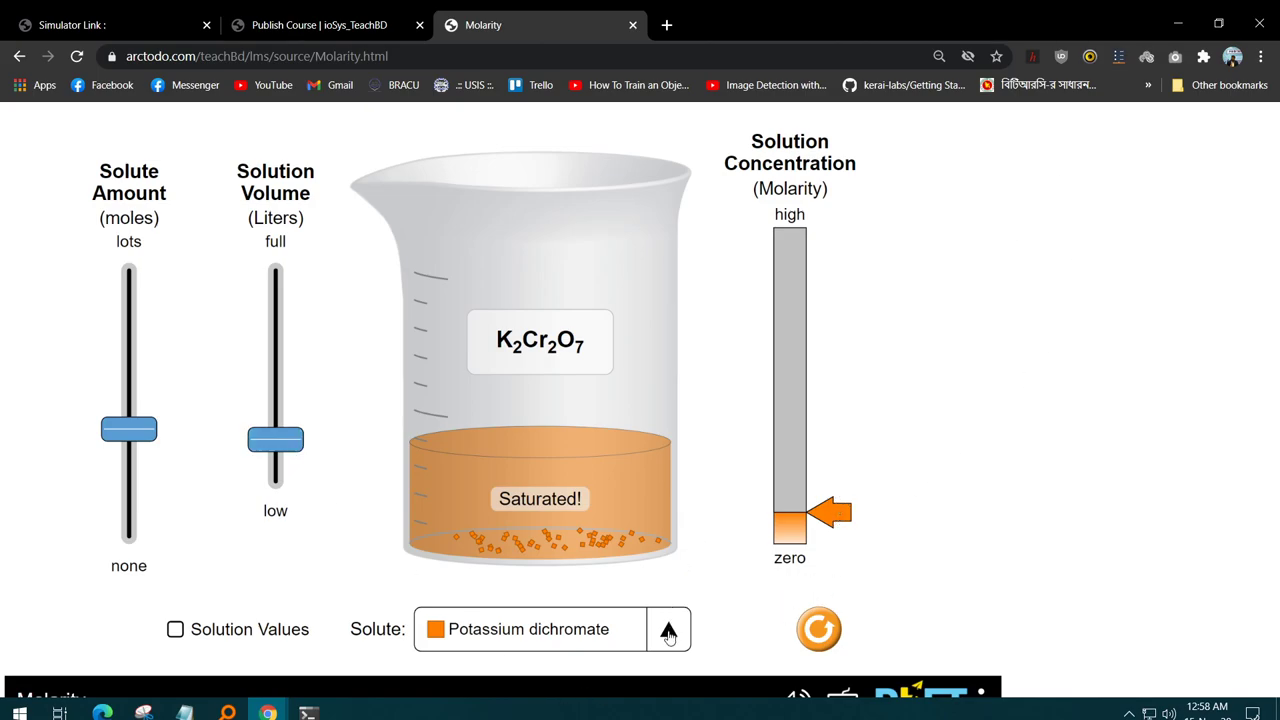
pyautogui.click(284, 634)
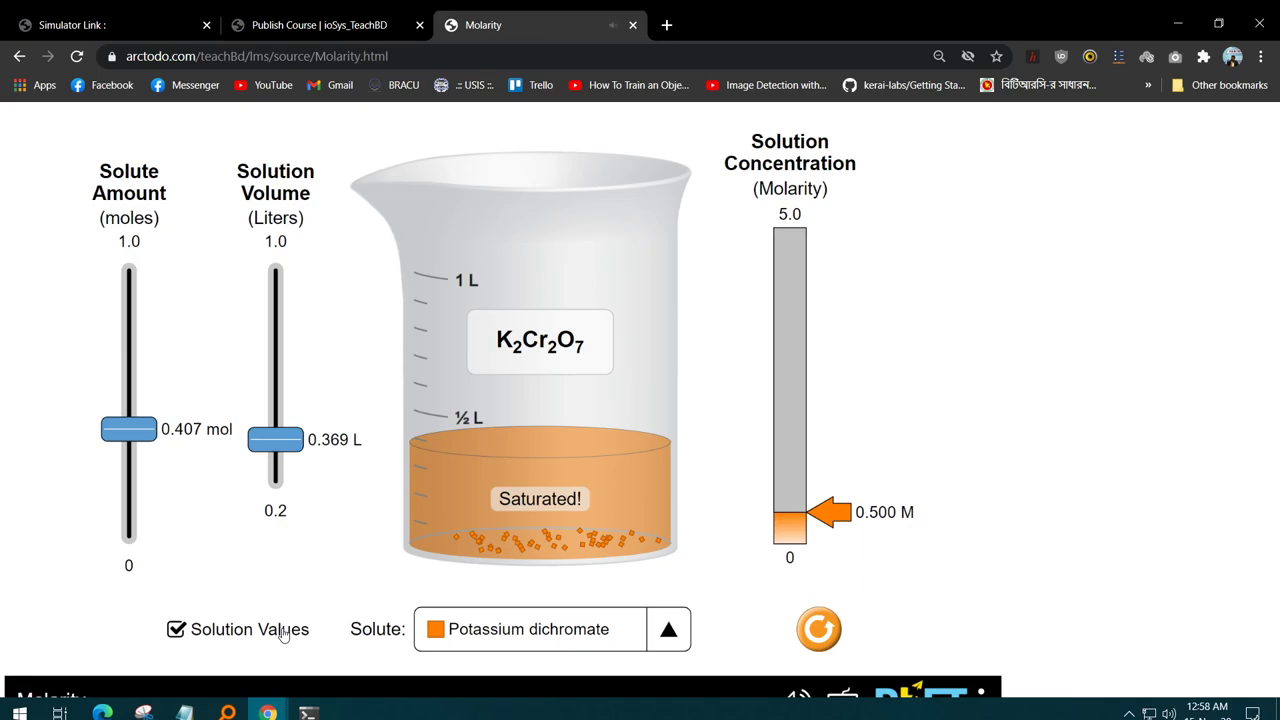
pyautogui.moveTo(146, 436); pyautogui.dragTo(275, 425)
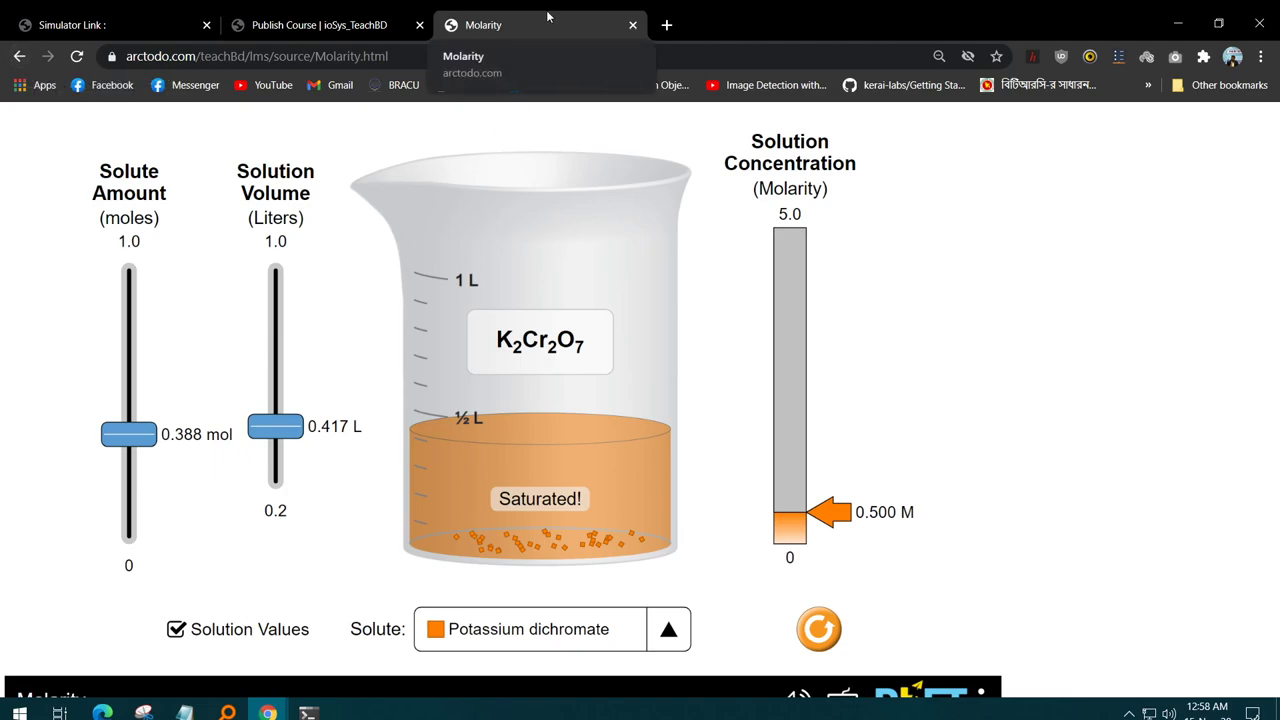
# - Close the Molarity simulator tab and navigate back to the public course listing
pyautogui.click(632, 25)
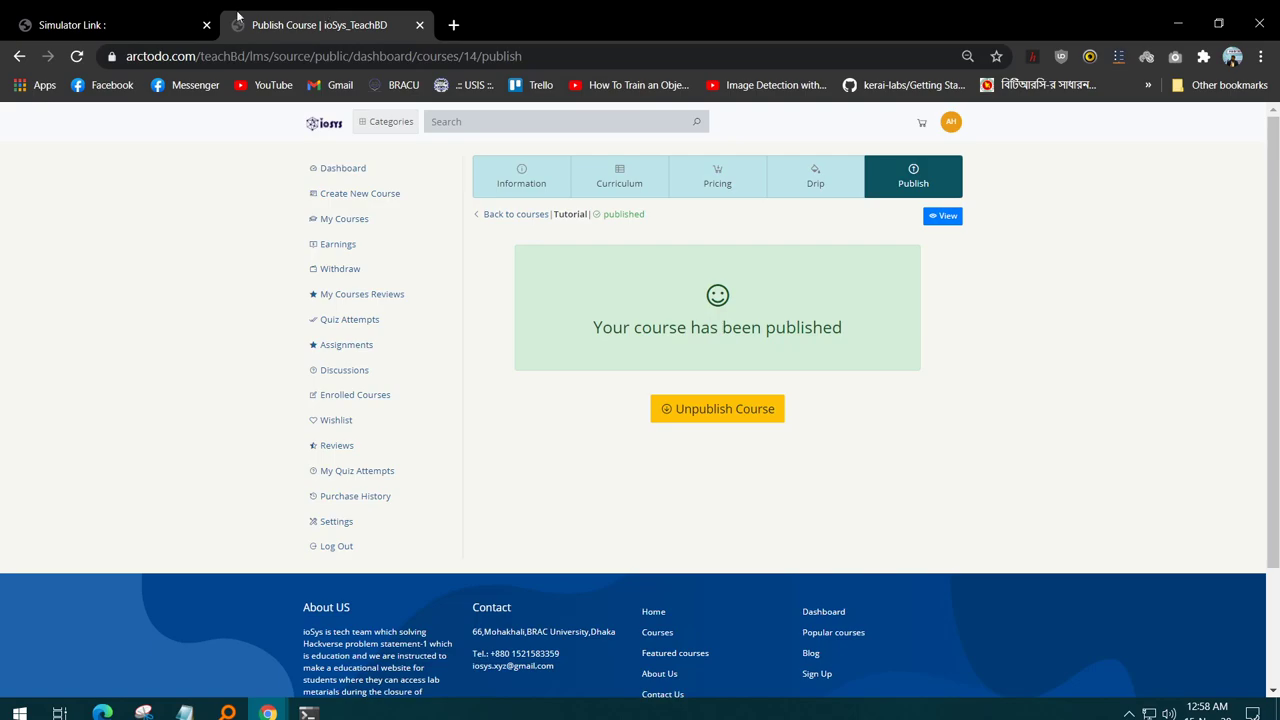
pyautogui.click(203, 17)
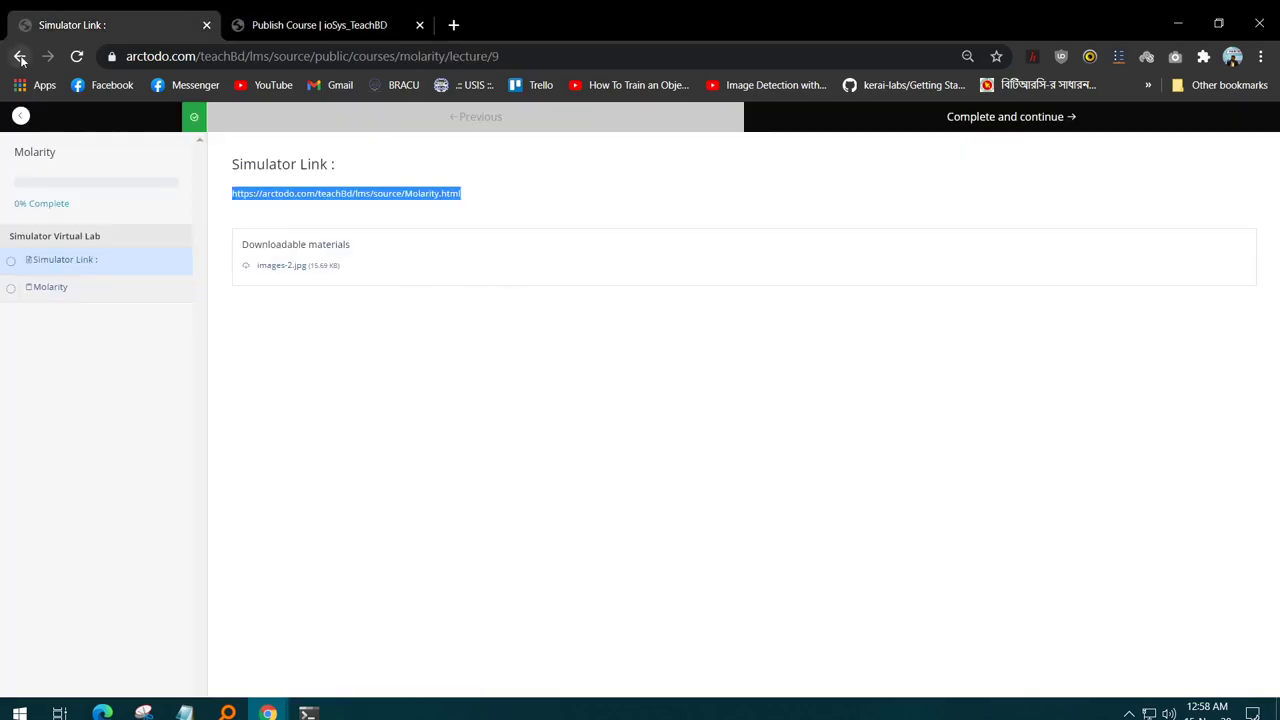
pyautogui.click(19, 56)
pyautogui.scroll(-10, 466, 376)
pyautogui.scroll(5, 466, 376)
pyautogui.scroll(2, 466, 376)
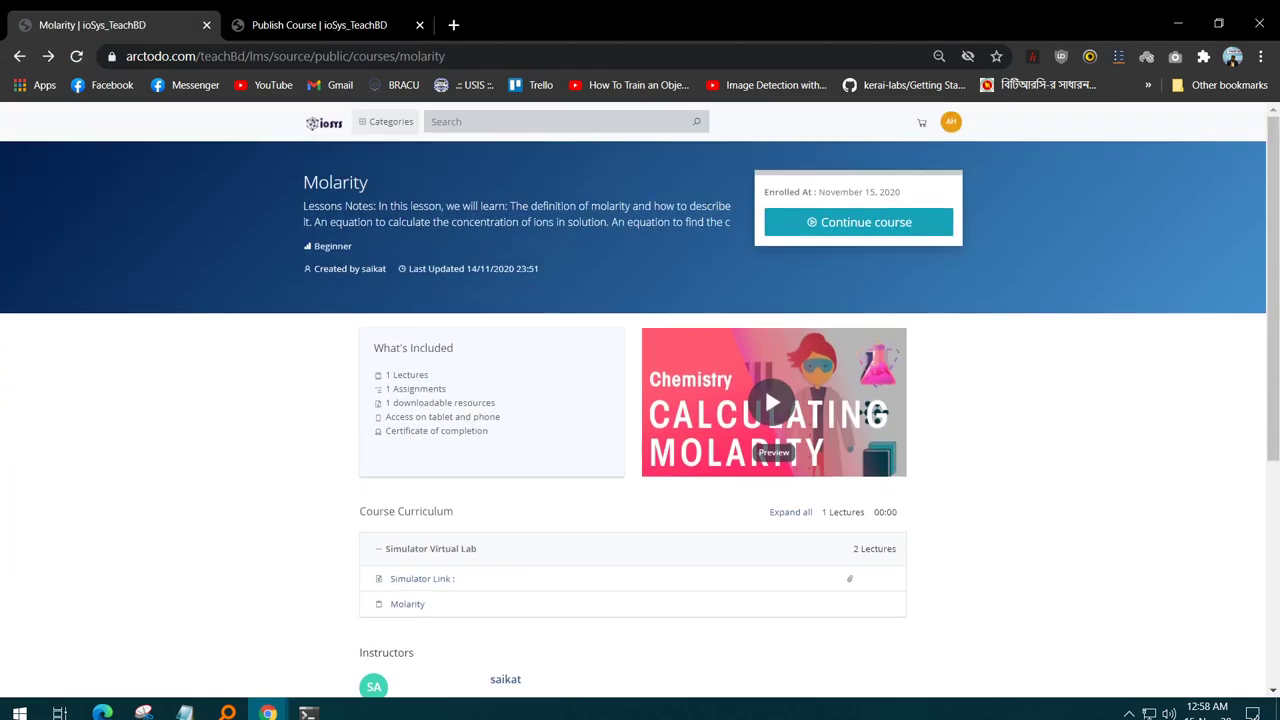
pyautogui.click(19, 56)
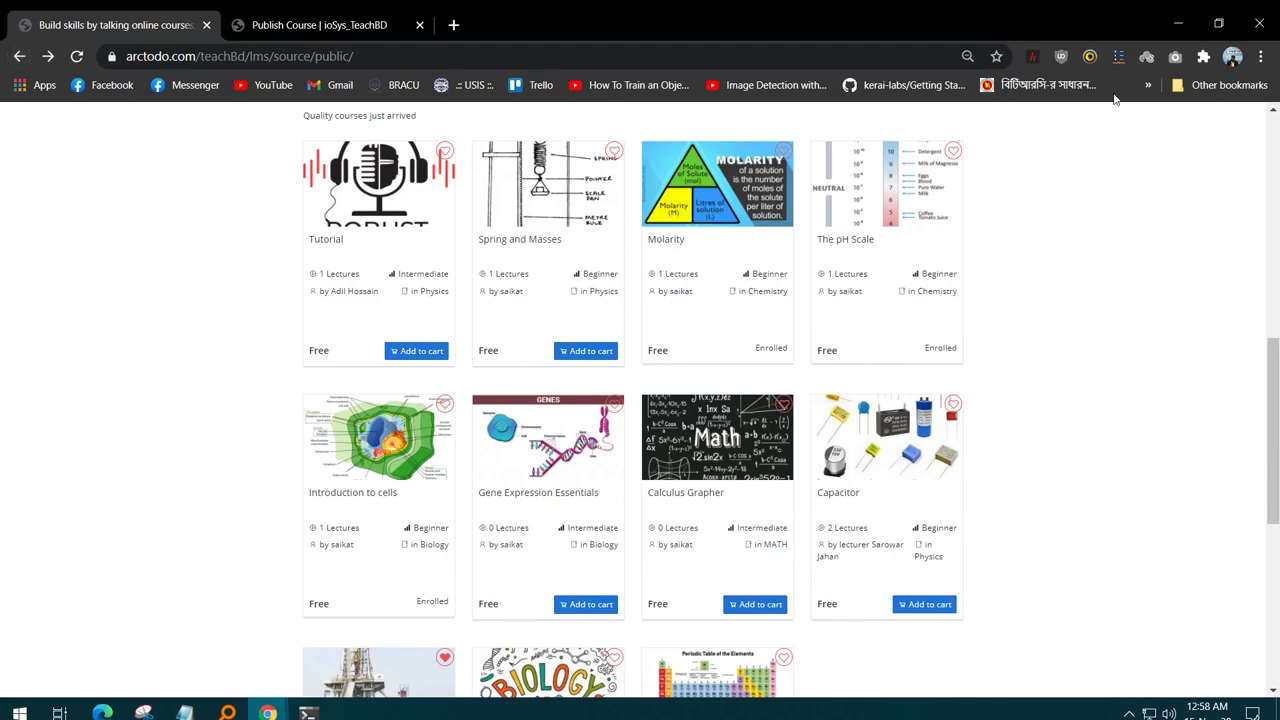
# - Scroll the homepage to the Get Teaching Assistance section above New Arrival
pyautogui.scroll(-5, 837, 351)
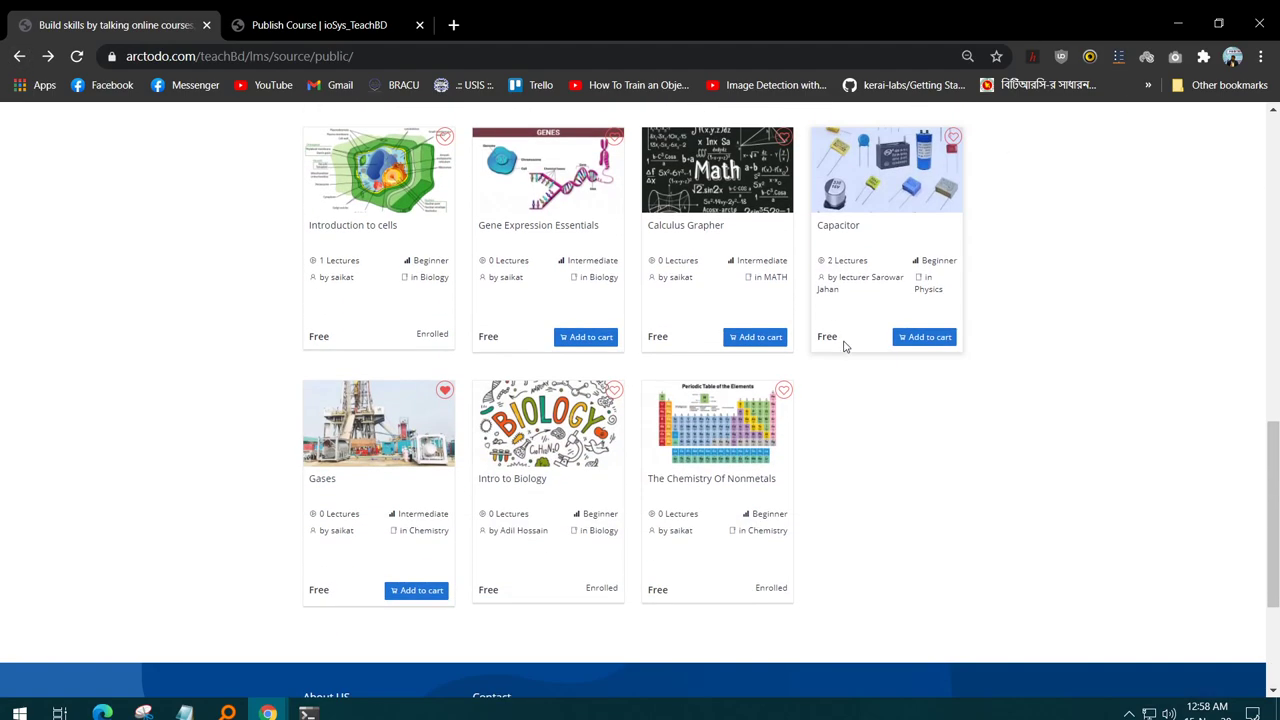
pyautogui.scroll(10, 847, 318)
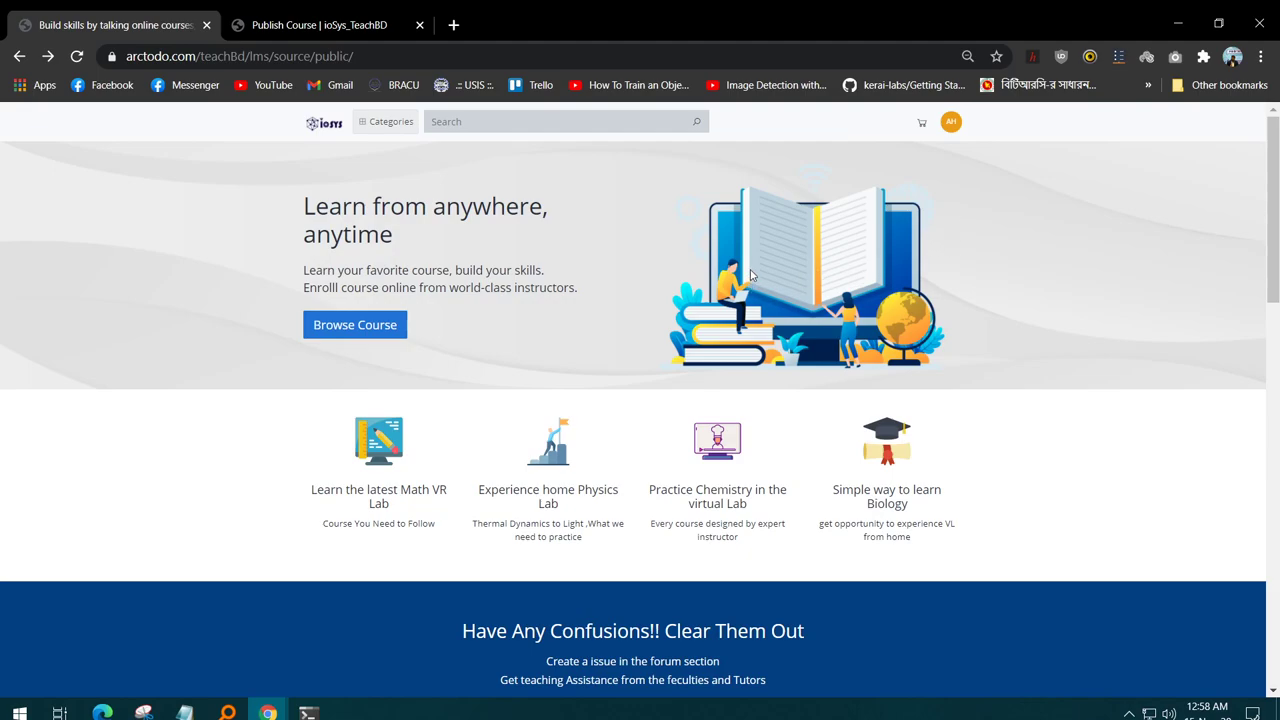
pyautogui.scroll(-3, 750, 272)
pyautogui.scroll(3, 750, 272)
pyautogui.scroll(-3, 580, 258)
pyautogui.scroll(3, 580, 256)
pyautogui.scroll(-2, 581, 259)
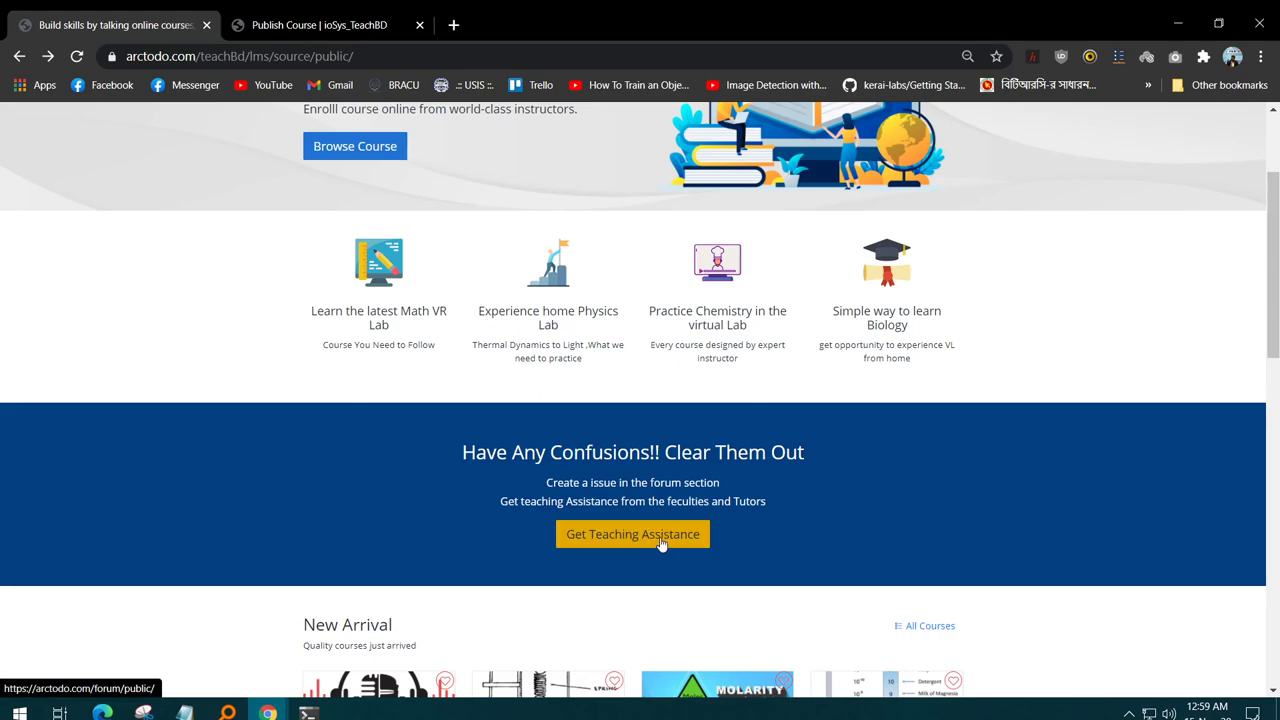
pyautogui.scroll(2, 520, 330)
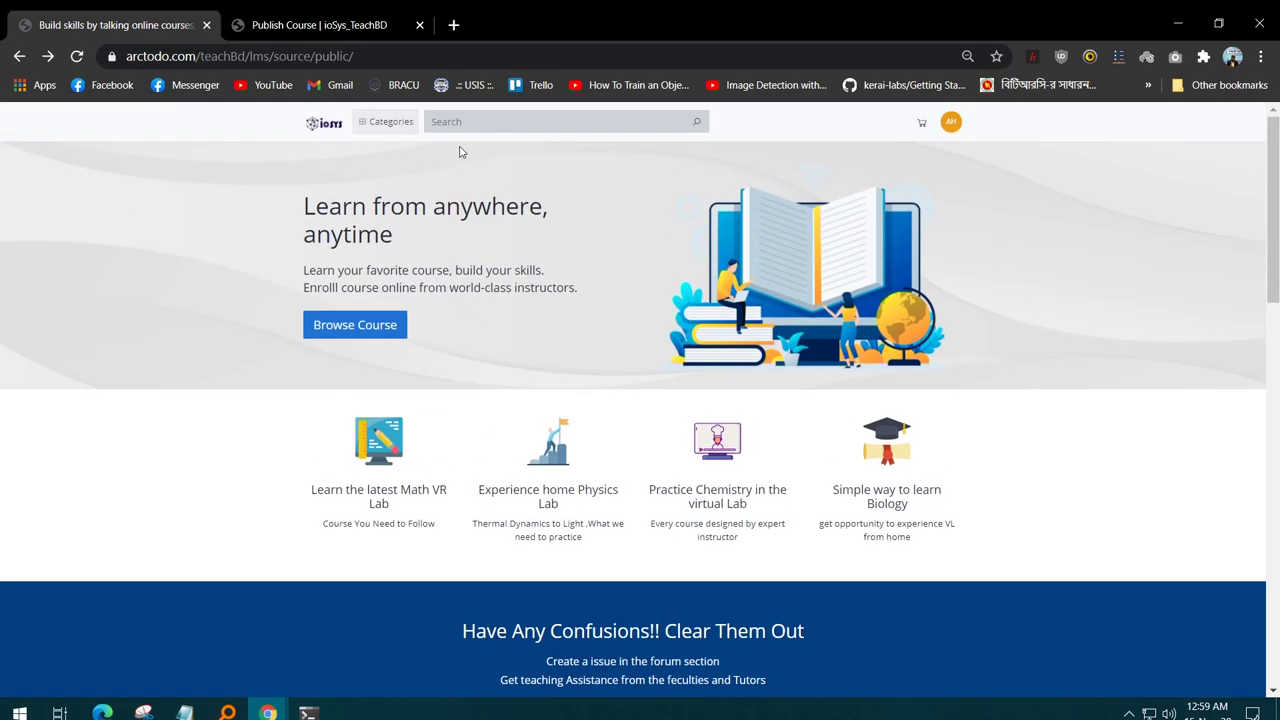
pyautogui.scroll(-3, 612, 358)
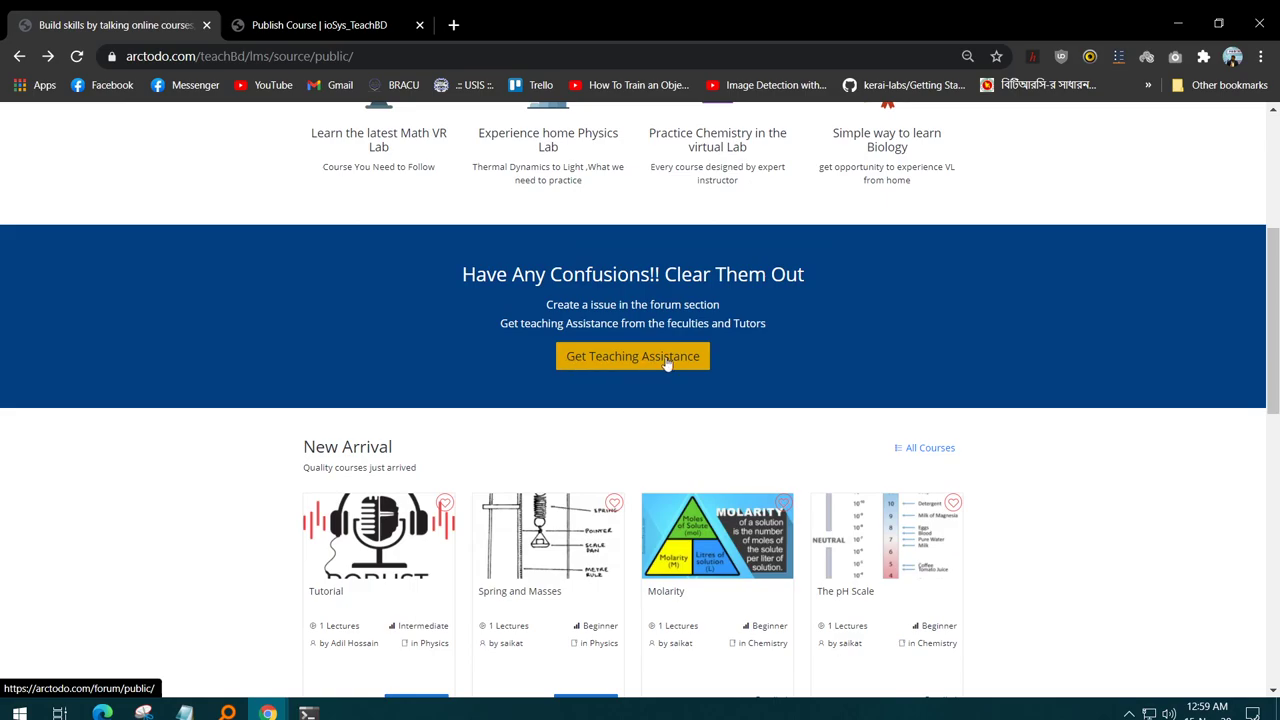
# - Open the Teaching Assistance forum, enlarge the page, and dismiss the login prompt
pyautogui.click(660, 359)
pyautogui.click(645, 360)
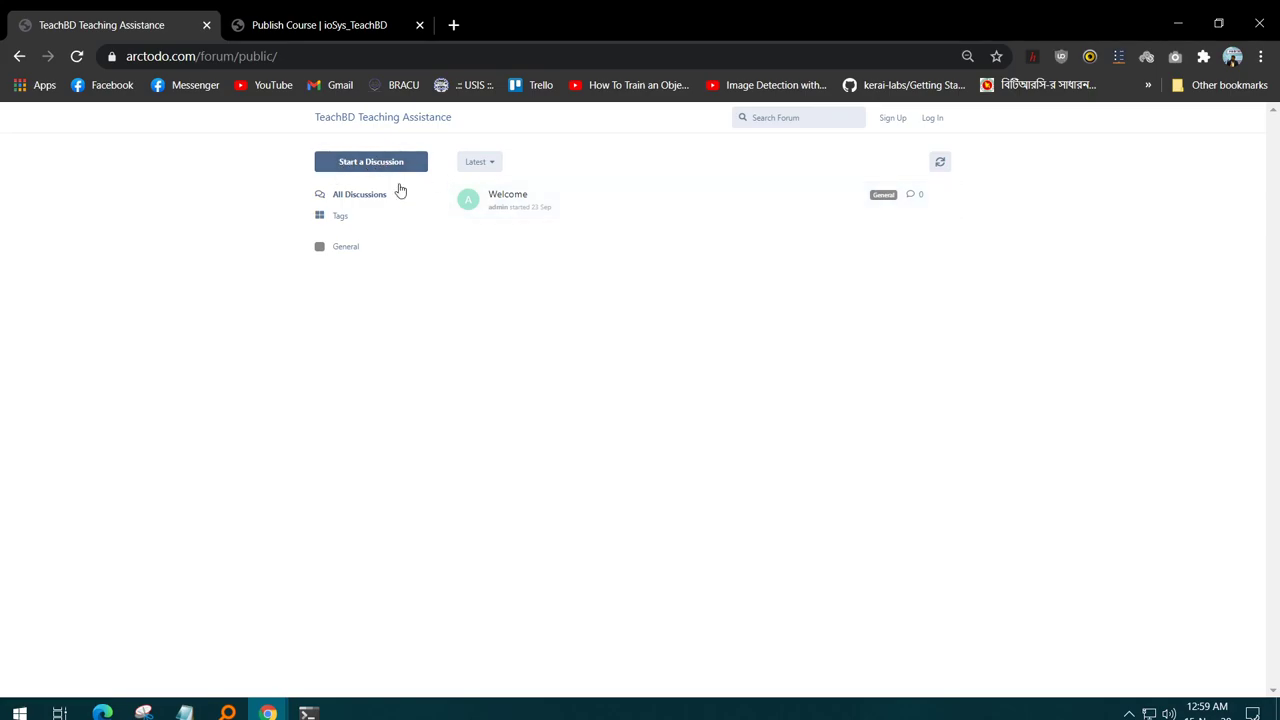
pyautogui.hotkey('ctrl', '+')
pyautogui.hotkey('ctrl', '+')
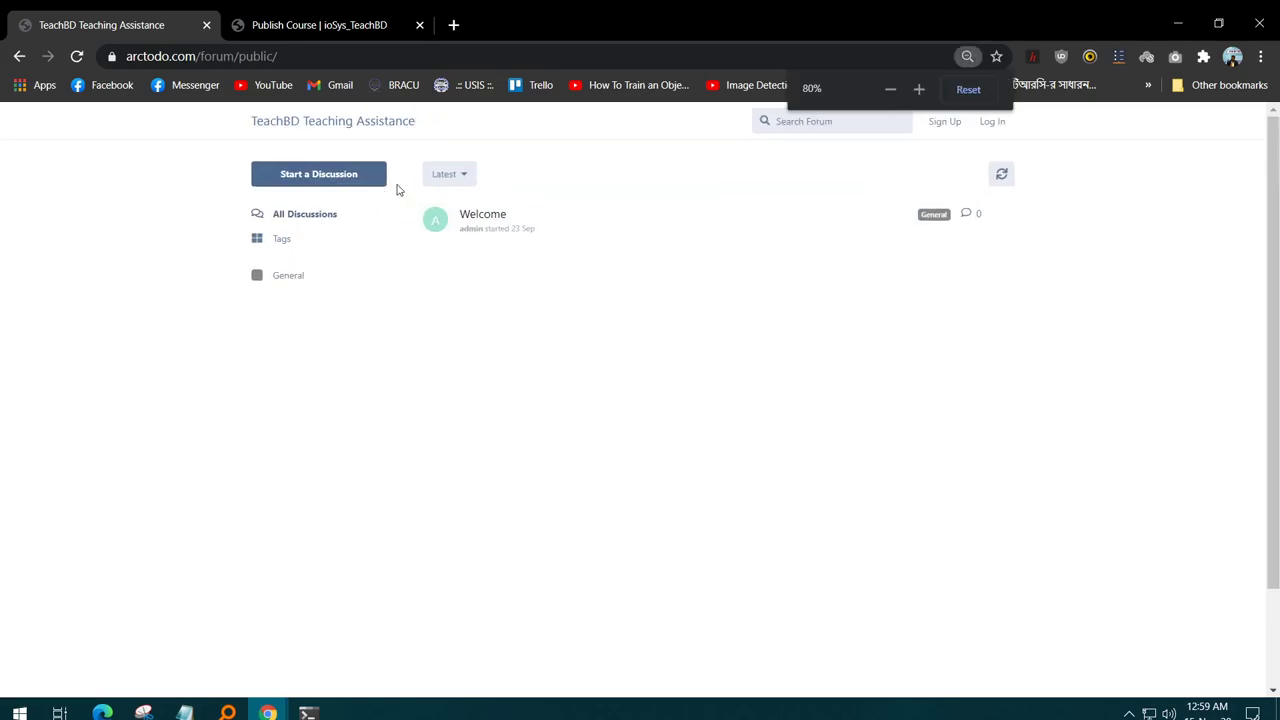
pyautogui.click(341, 178)
pyautogui.click(702, 268)
pyautogui.press('Escape')
pyautogui.press('Escape')
# - Fill the sign-up form with a saved username, e-mail and a password, and submit
pyautogui.click(948, 124)
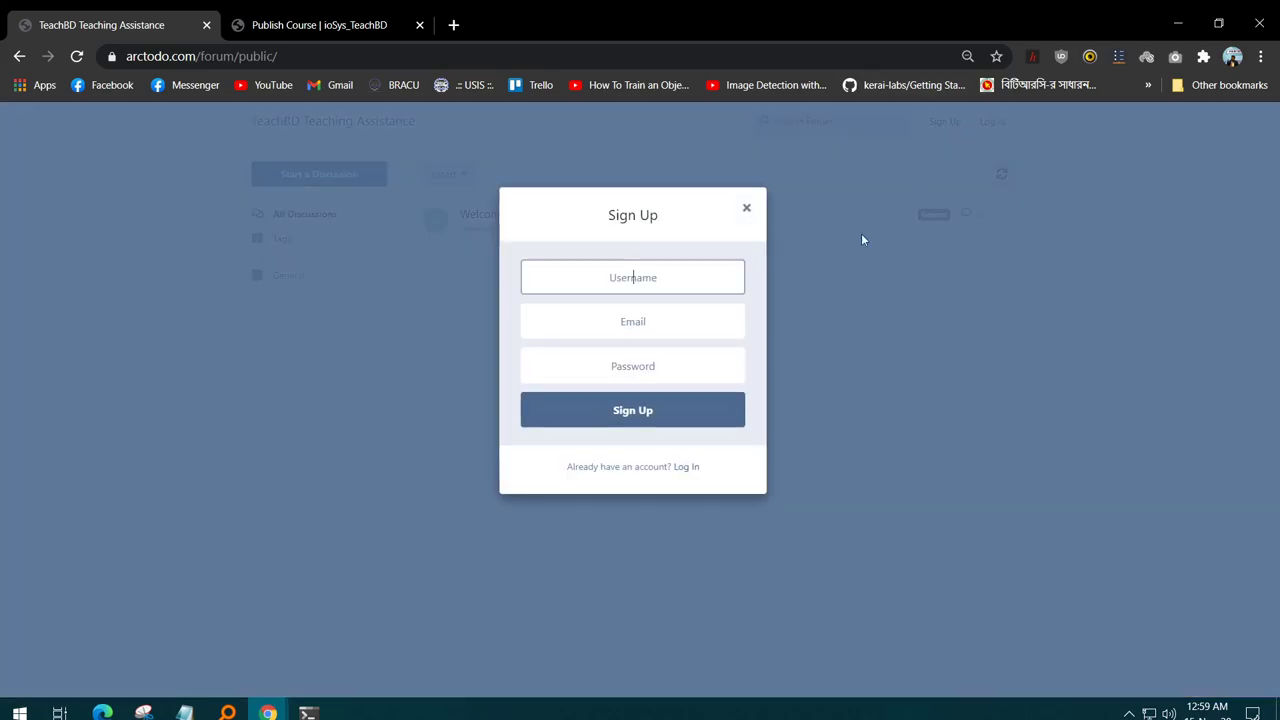
pyautogui.click(660, 274)
pyautogui.click(624, 336)
pyautogui.click(624, 336)
pyautogui.click(646, 364)
pyautogui.click(646, 368)
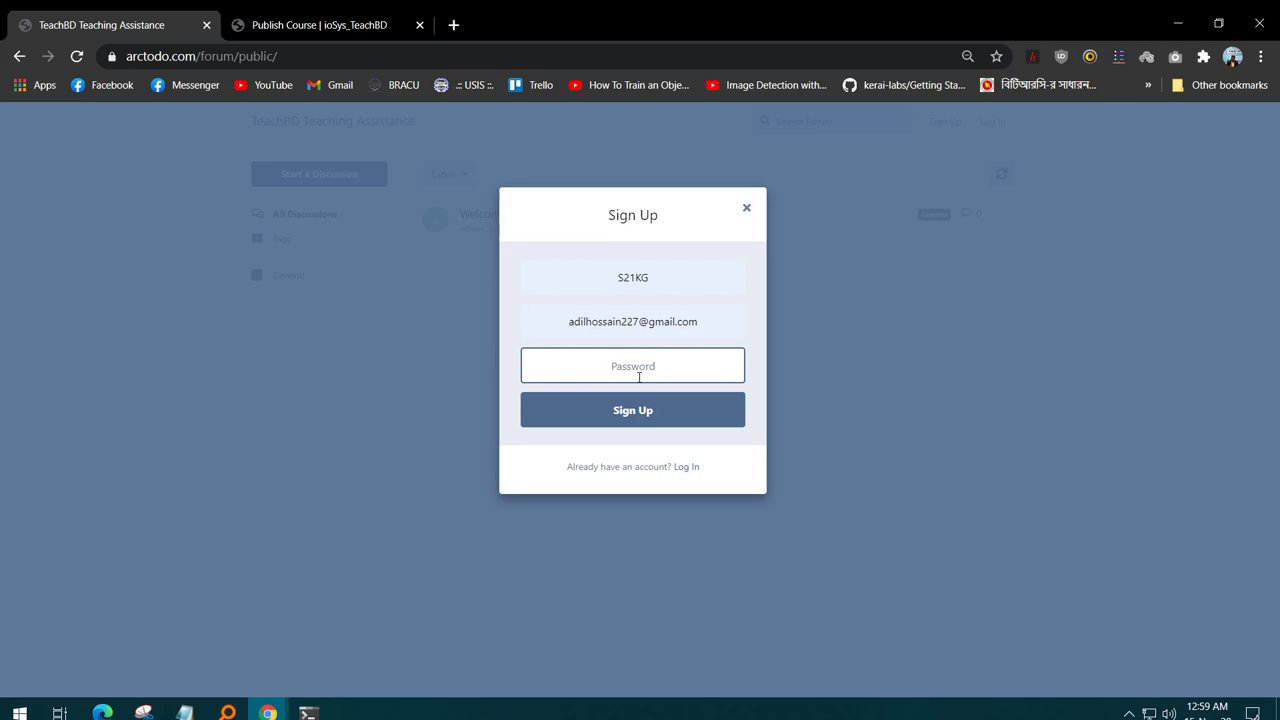
pyautogui.write('********')
pyautogui.click(643, 418)
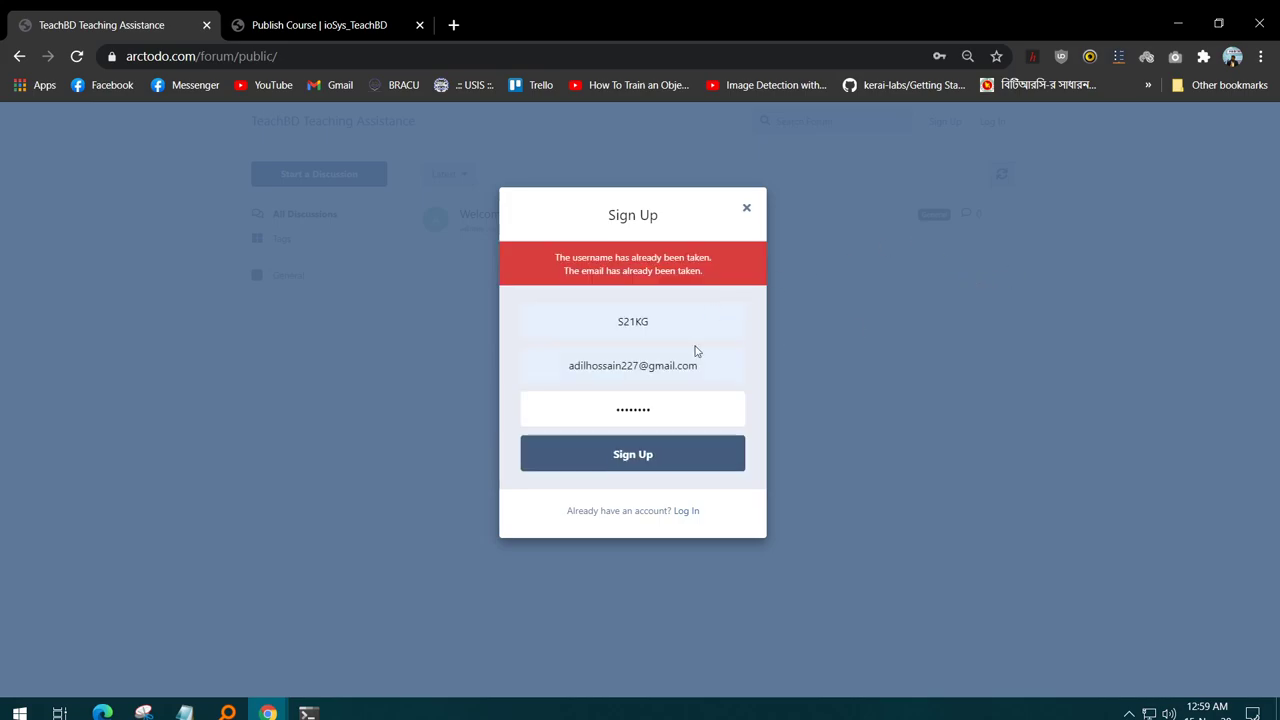
# - Replace the rejected username with a new one, append 2, and resubmit
pyautogui.moveTo(682, 333); pyautogui.dragTo(522, 321)
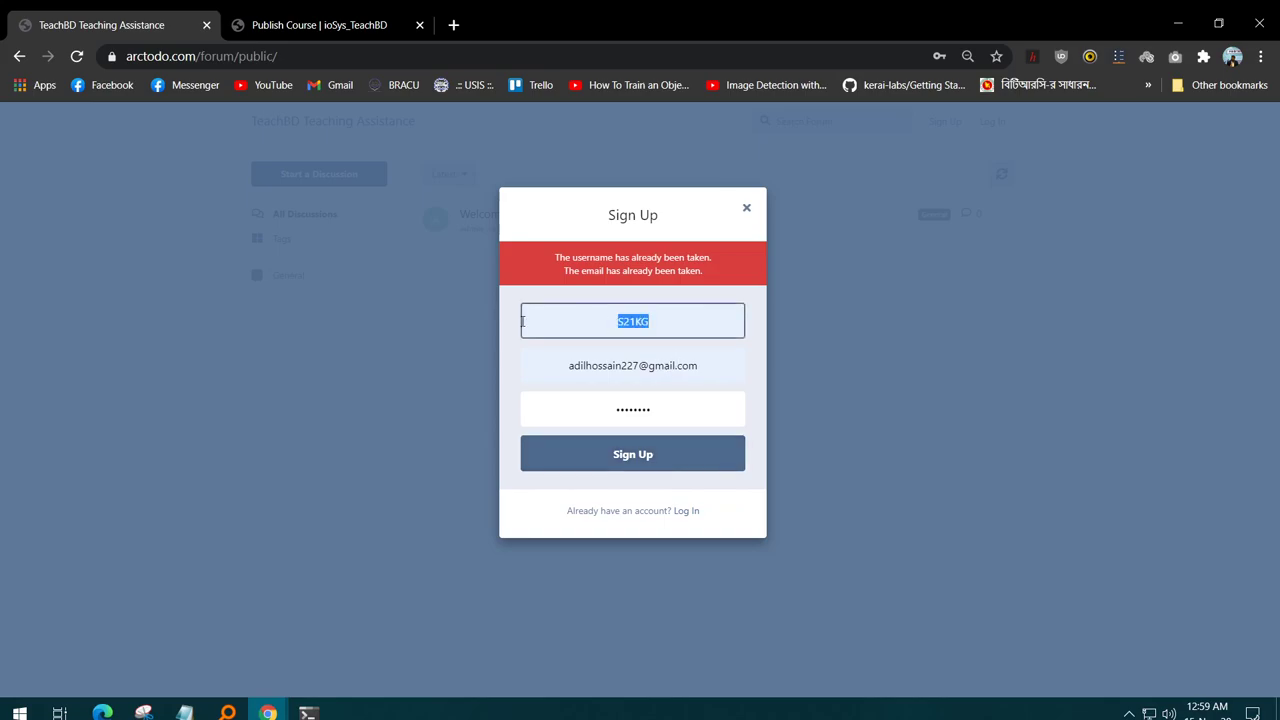
pyautogui.write('adil')
pyautogui.press('Return')
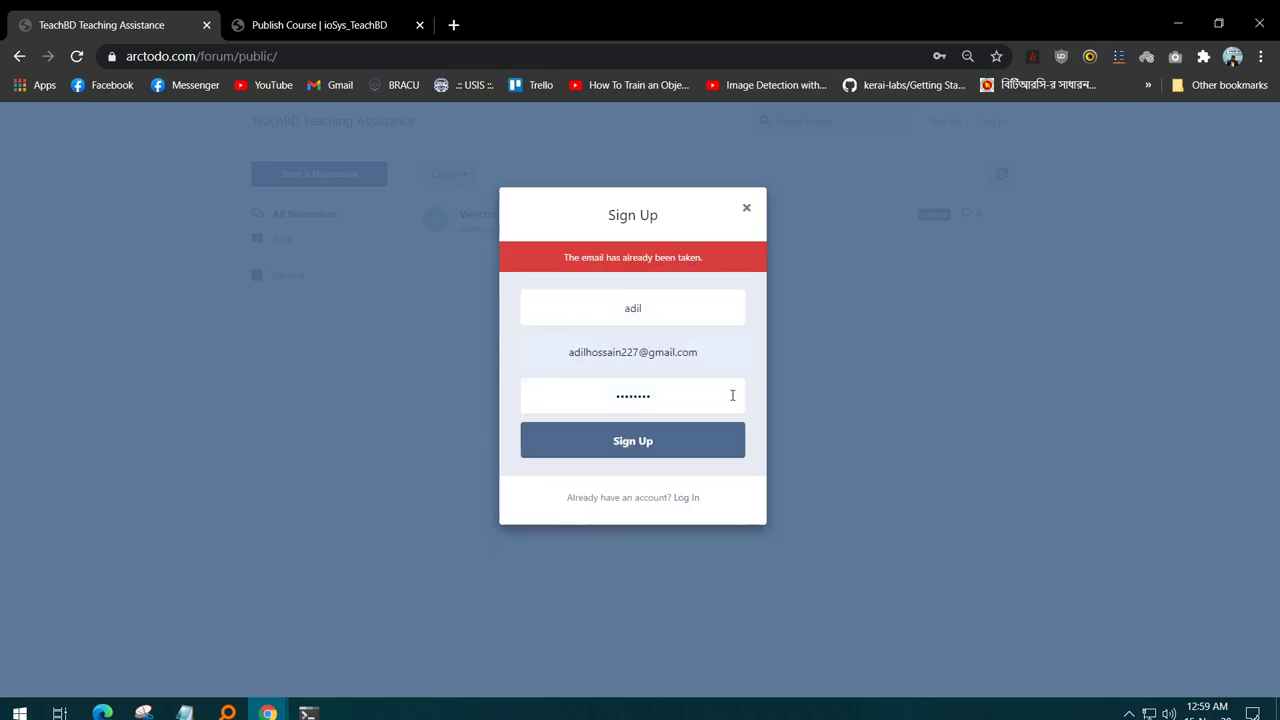
pyautogui.moveTo(696, 314); pyautogui.dragTo(581, 307)
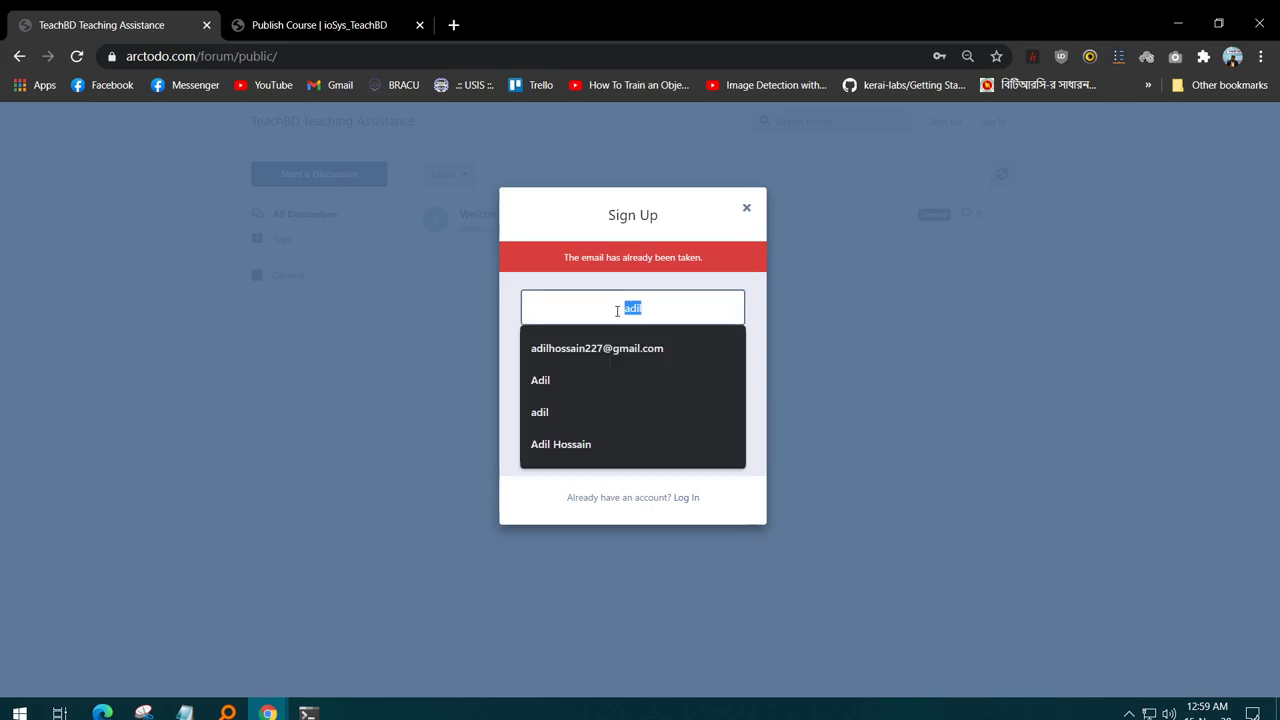
pyautogui.click(647, 302)
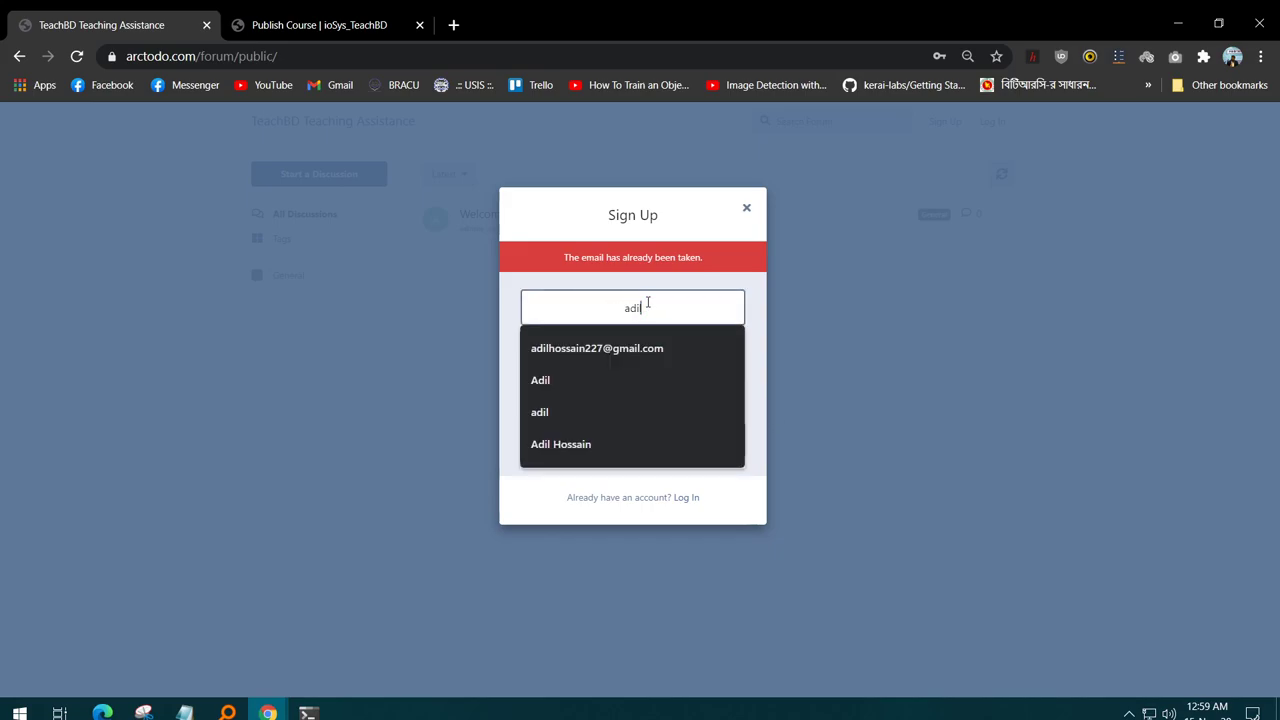
pyautogui.write('2')
pyautogui.click(709, 449)
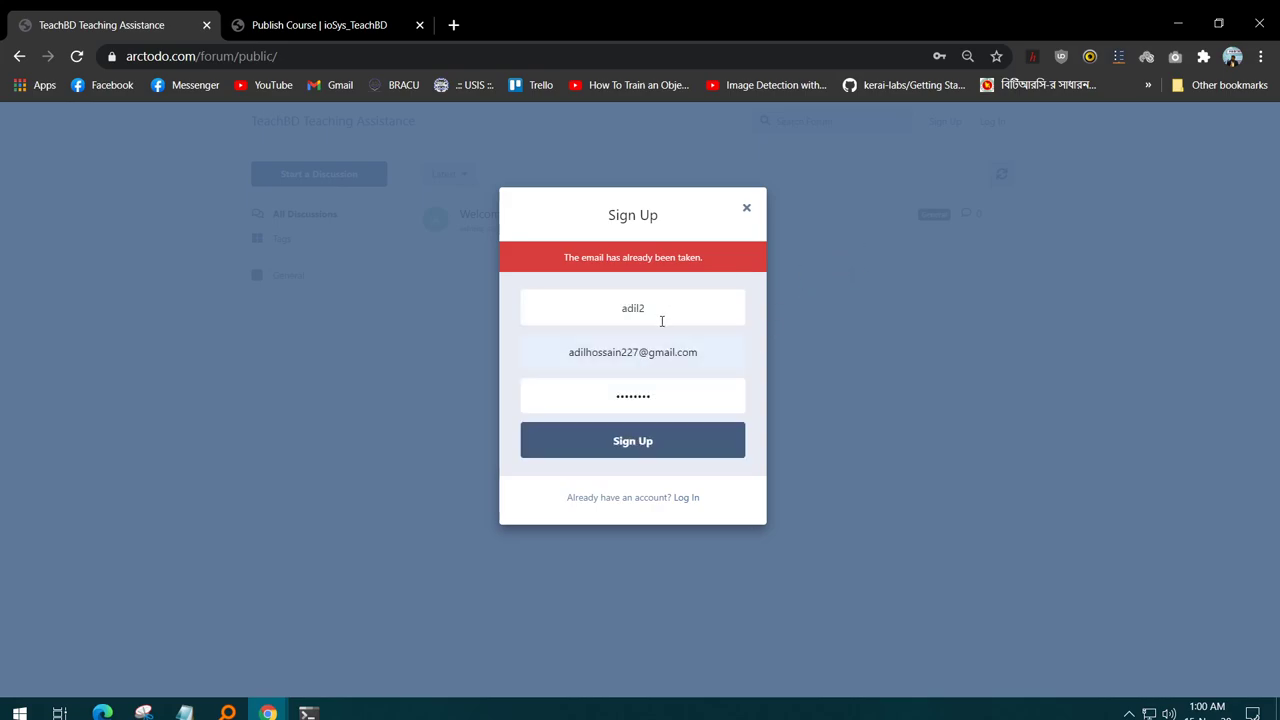
# - Add 2 to the e-mail address, resubmit, and reload the forum page
pyautogui.click(694, 352)
pyautogui.click(628, 352)
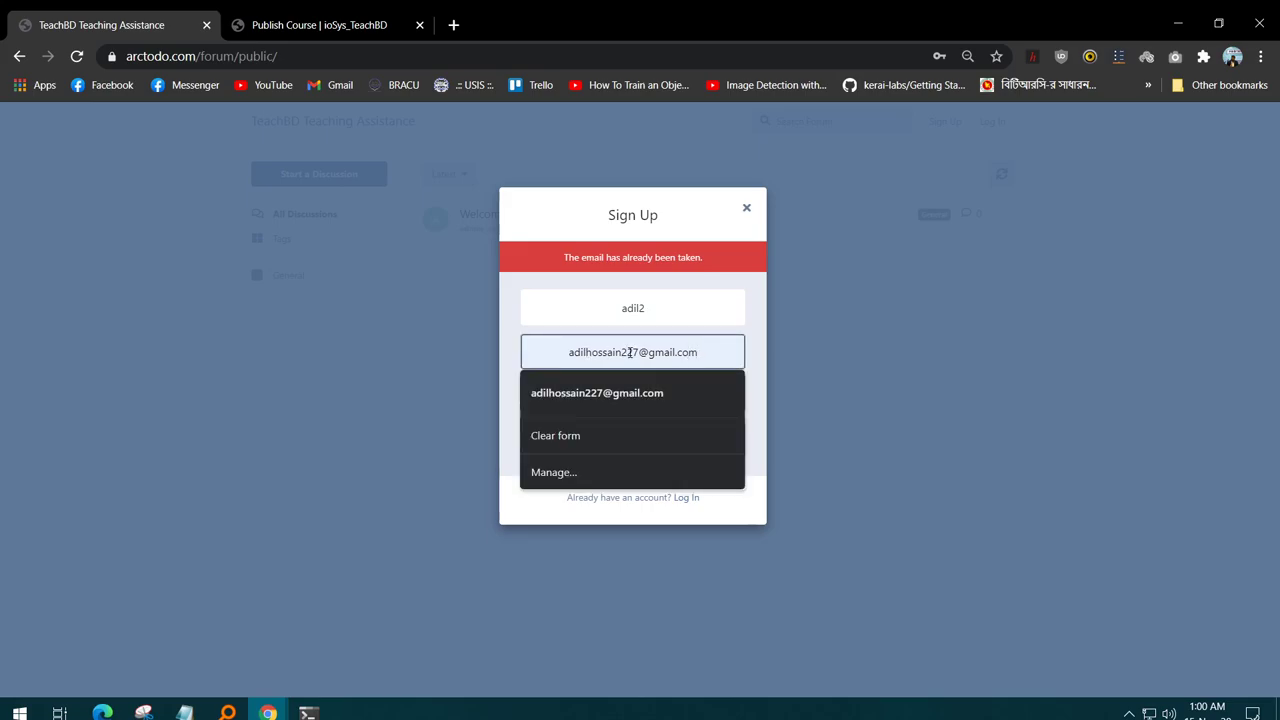
pyautogui.write('2')
pyautogui.press('Return')
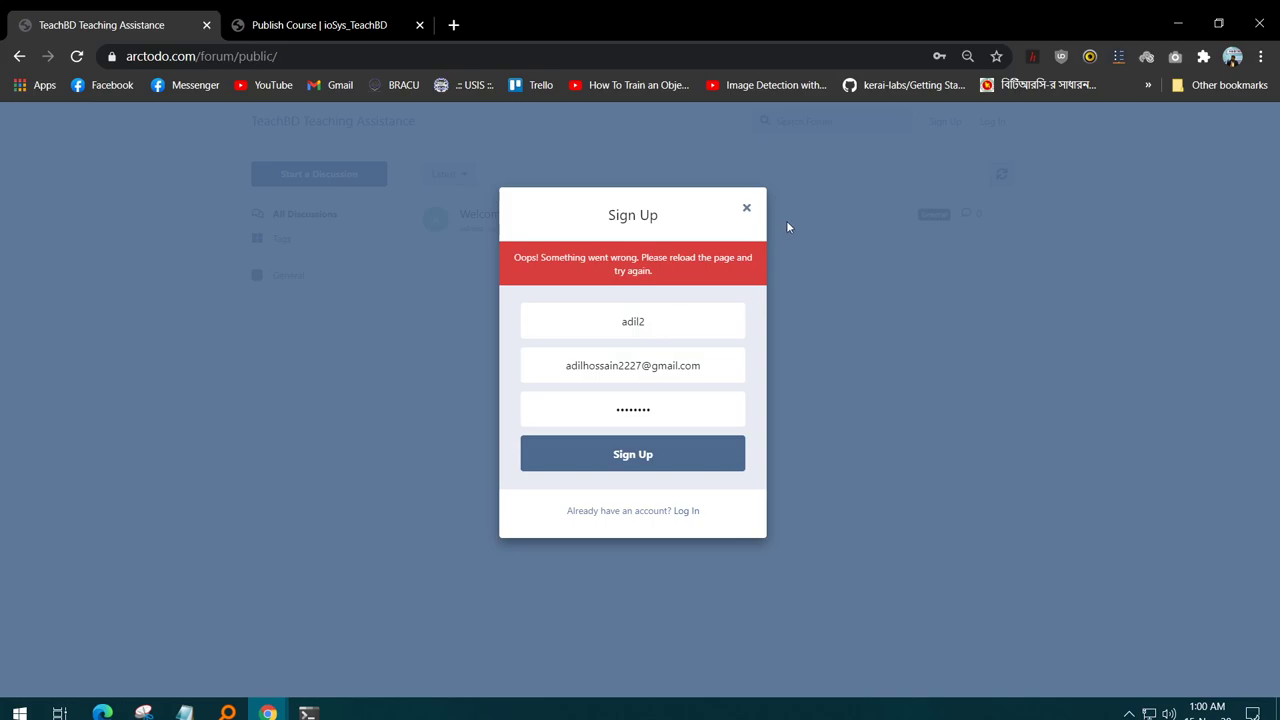
pyautogui.press('F5')
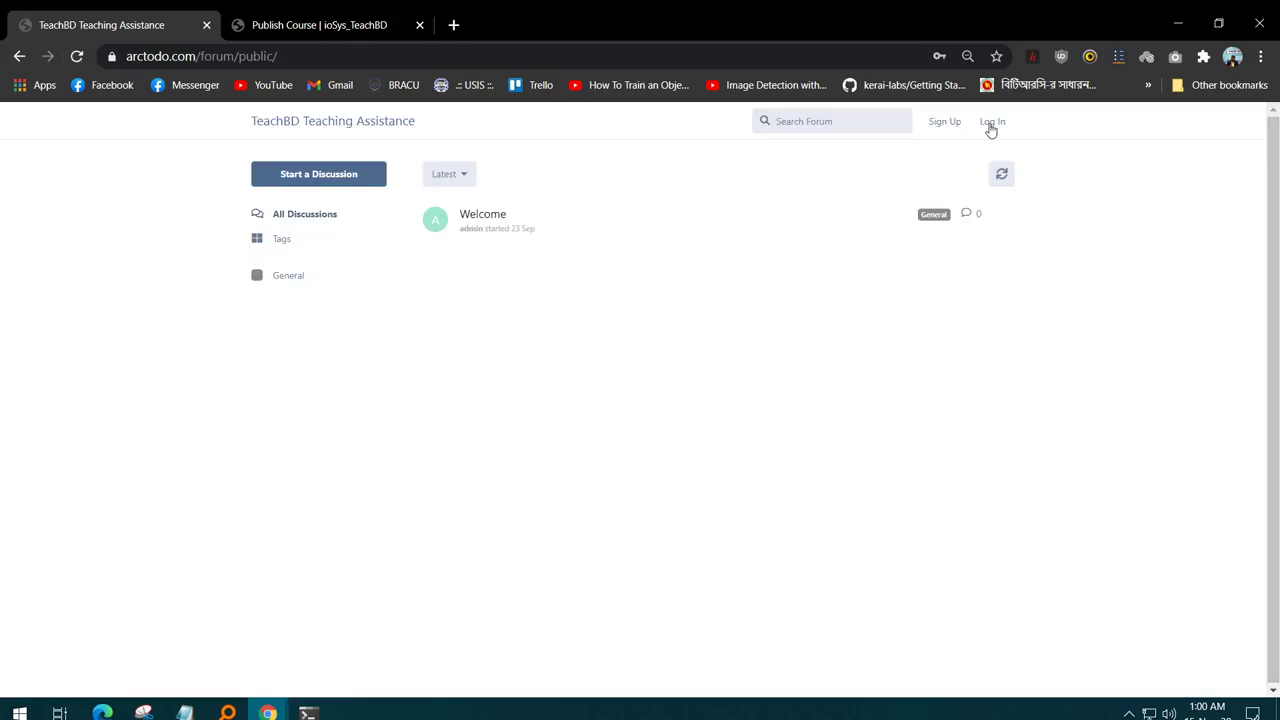
# - Log in with the saved administrator e-mail and a password
pyautogui.click(990, 122)
pyautogui.click(669, 264)
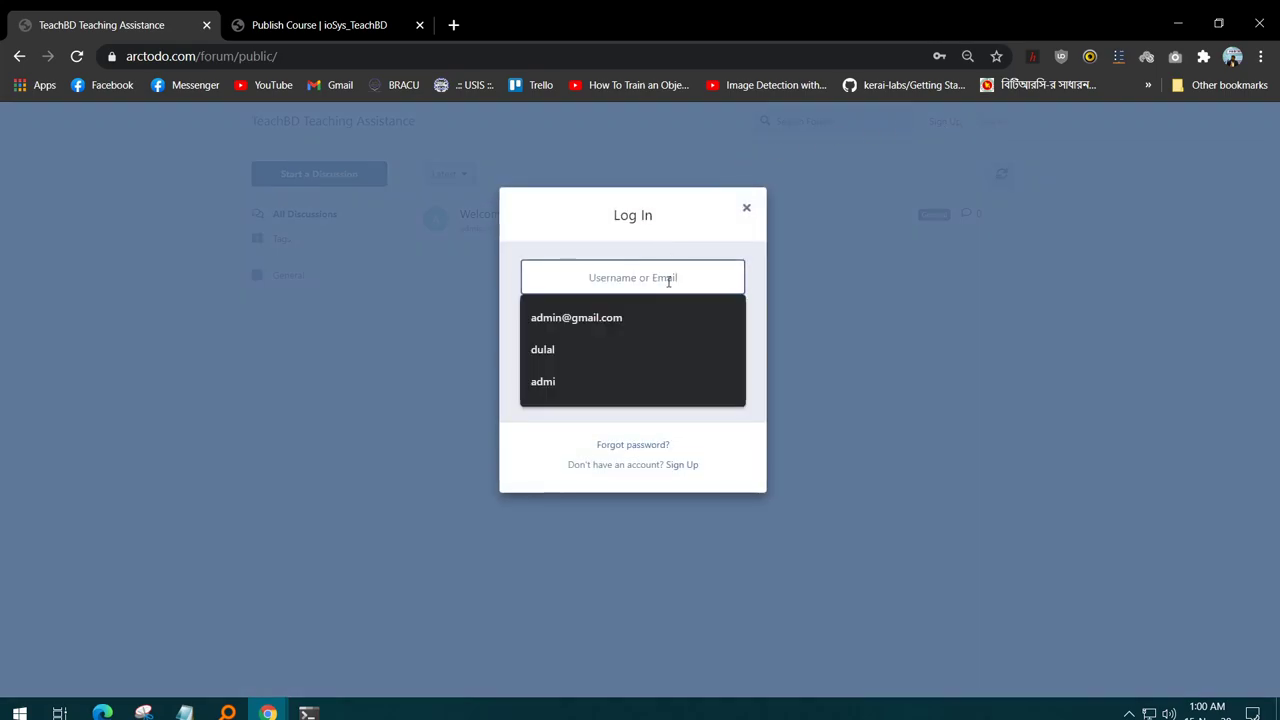
pyautogui.click(636, 319)
pyautogui.click(648, 328)
pyautogui.write('12345')
pyautogui.click(670, 390)
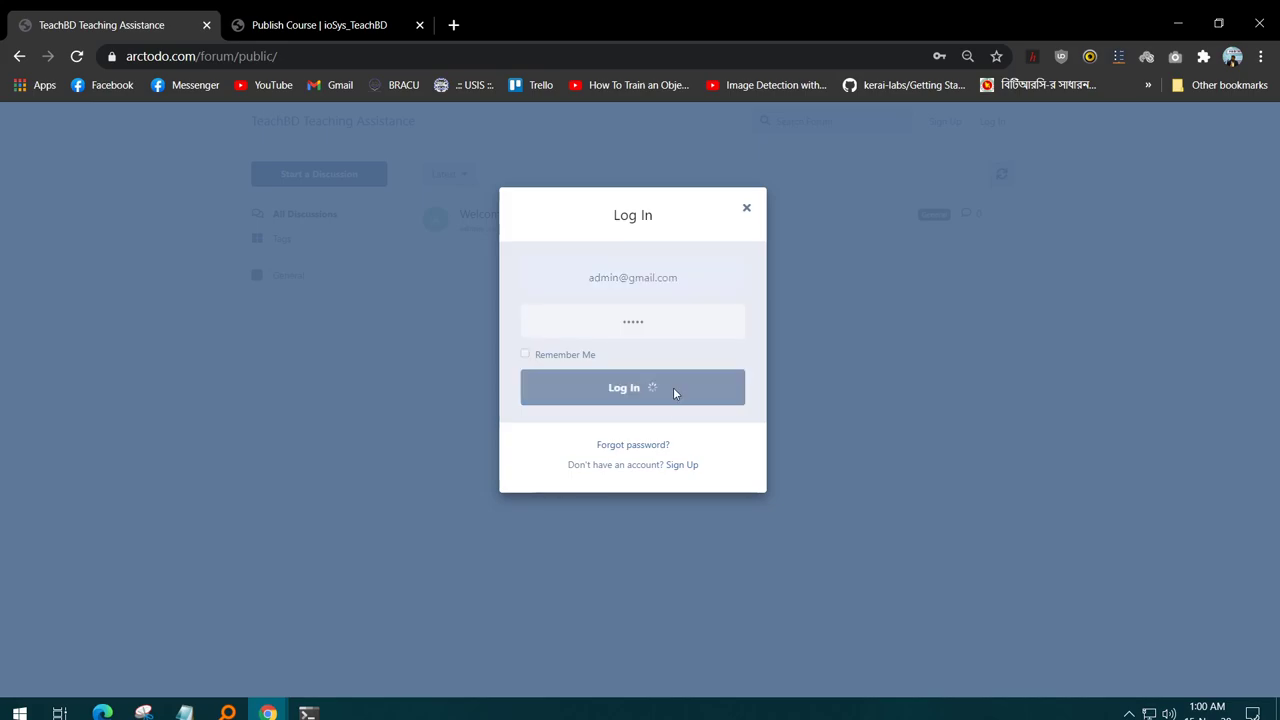
# - Clear the rejected password and type a longer replacement password
pyautogui.click(660, 350)
pyautogui.hotkey('ctrl', 'a')
pyautogui.press('BackSpace')
pyautogui.write('12345678')
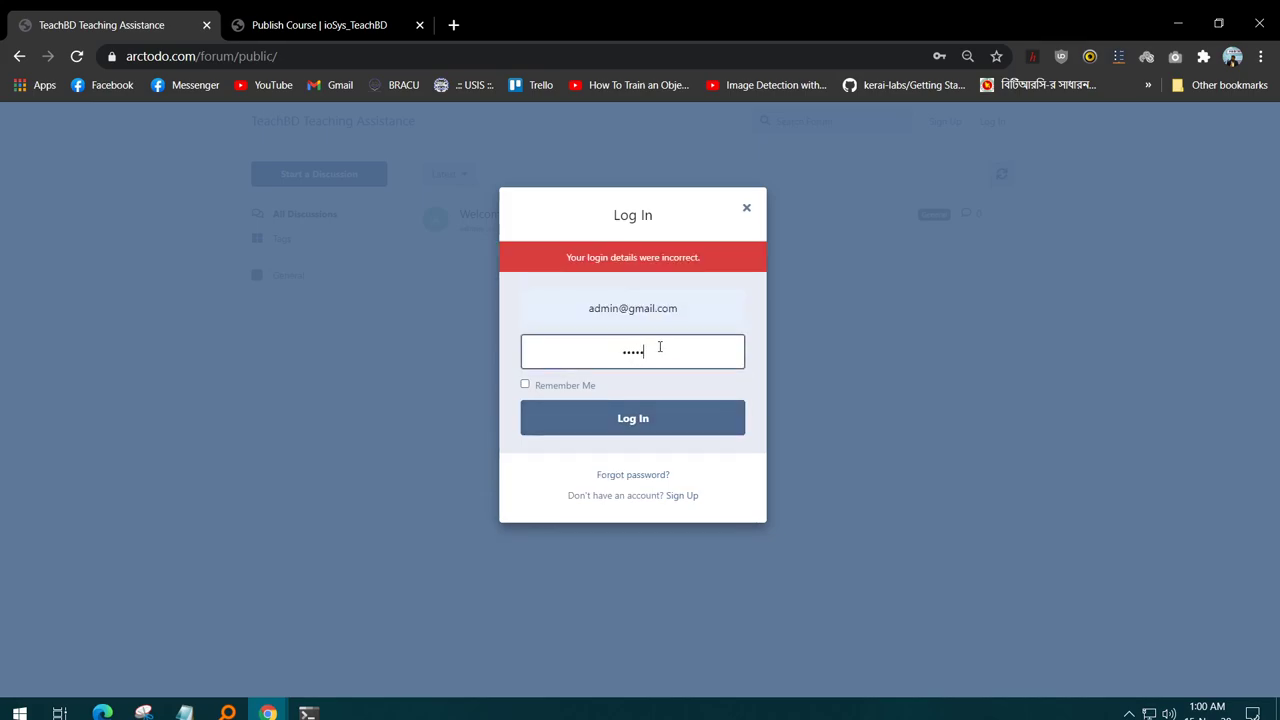
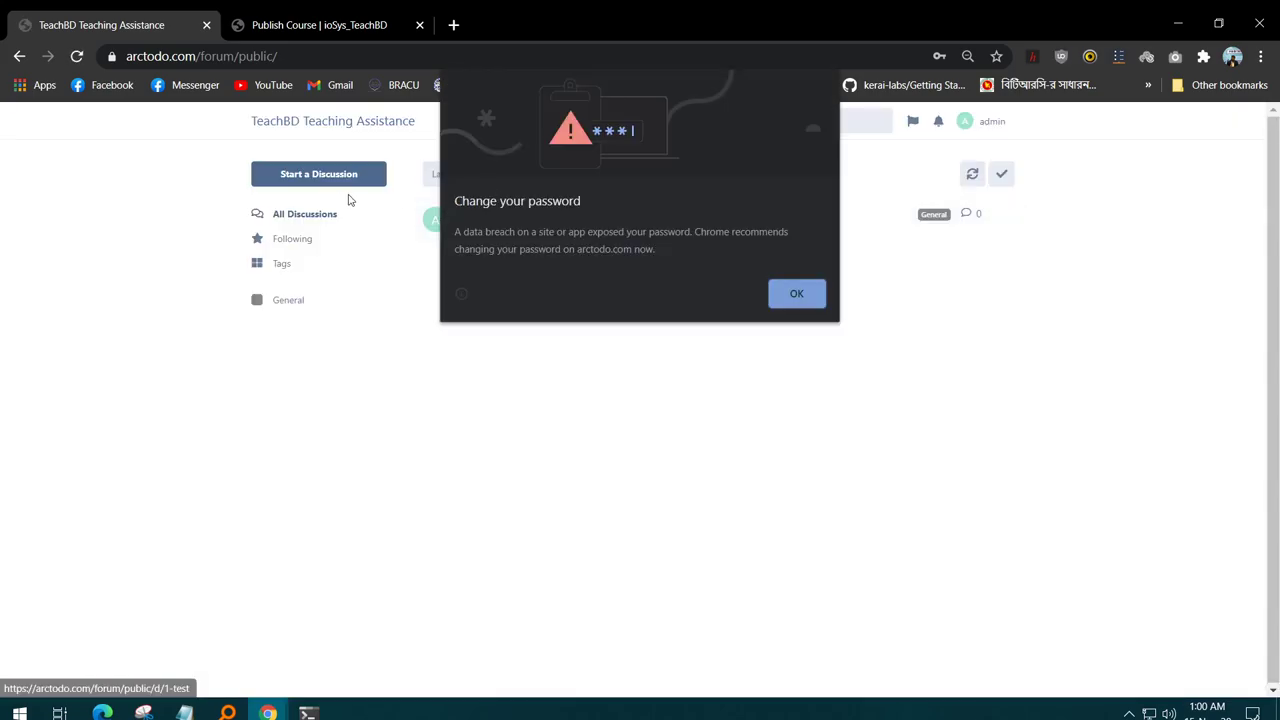
# - Dismiss the password warning and start a discussion reading 'I need help on a physics problem based on mass and spring'
pyautogui.click(783, 296)
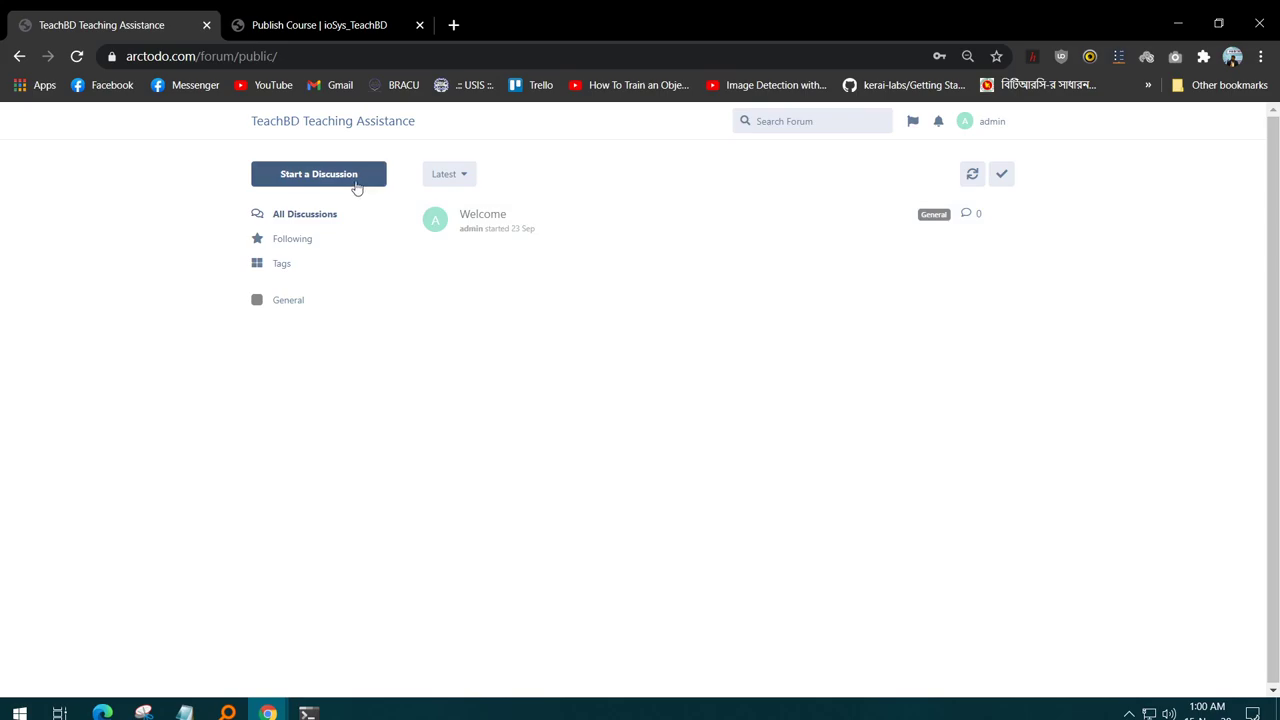
pyautogui.click(356, 182)
pyautogui.click(612, 601)
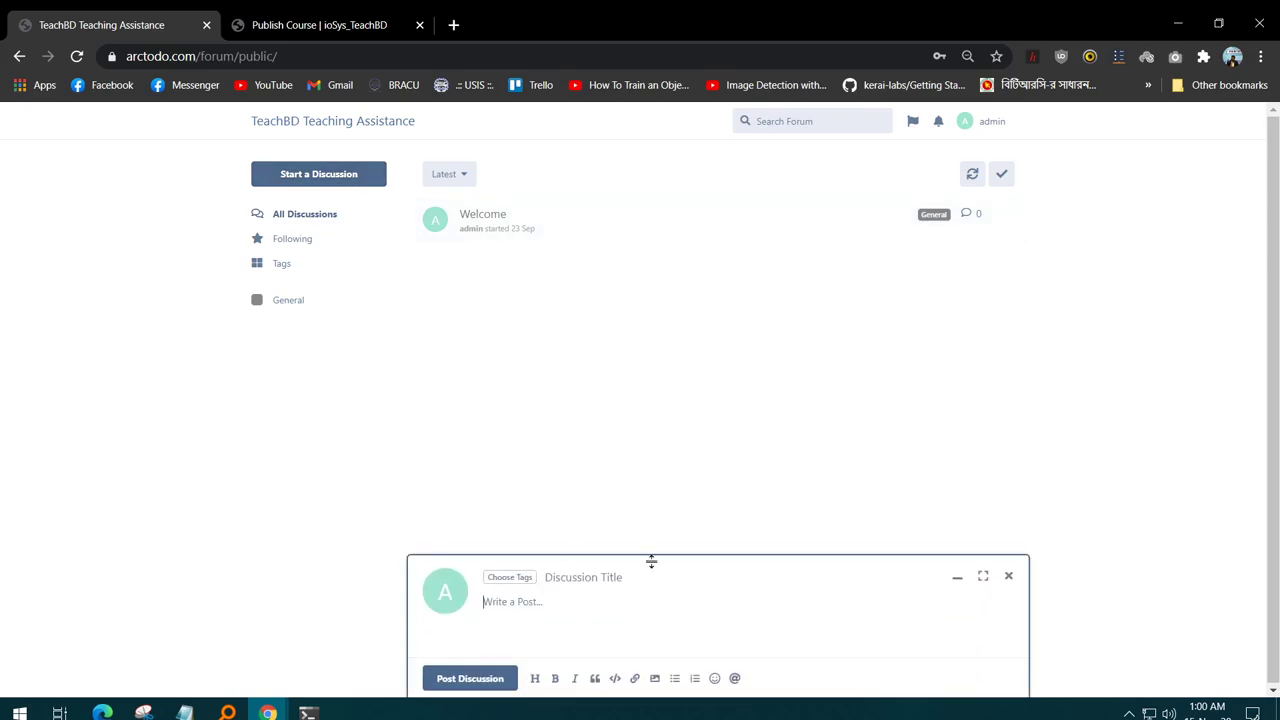
pyautogui.write('I')
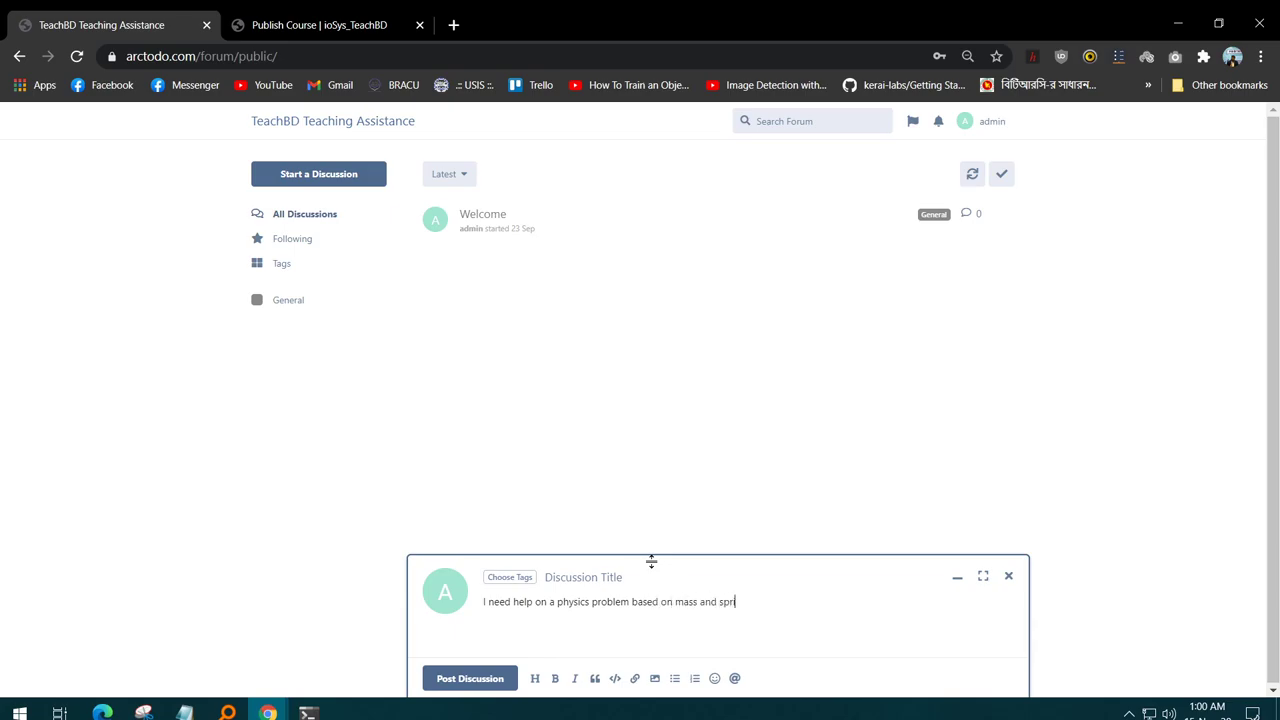
# - Tag the new discussion as General
pyautogui.click(455, 681)
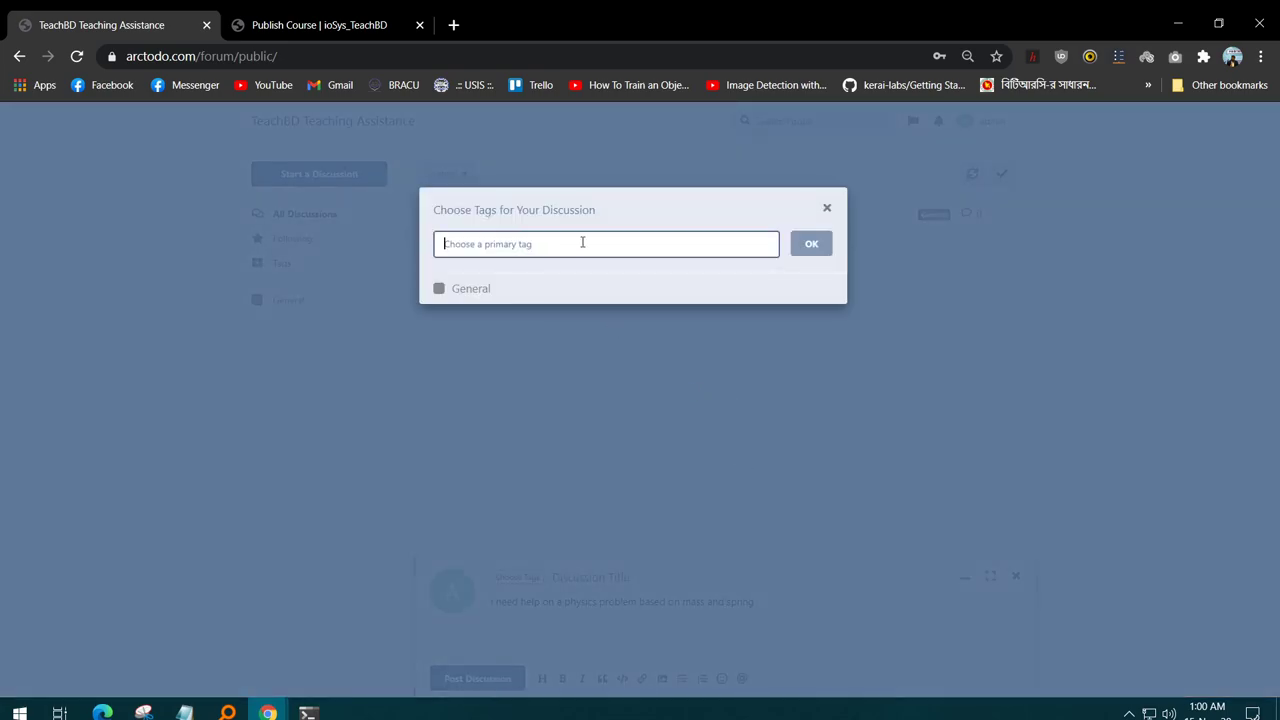
pyautogui.click(473, 288)
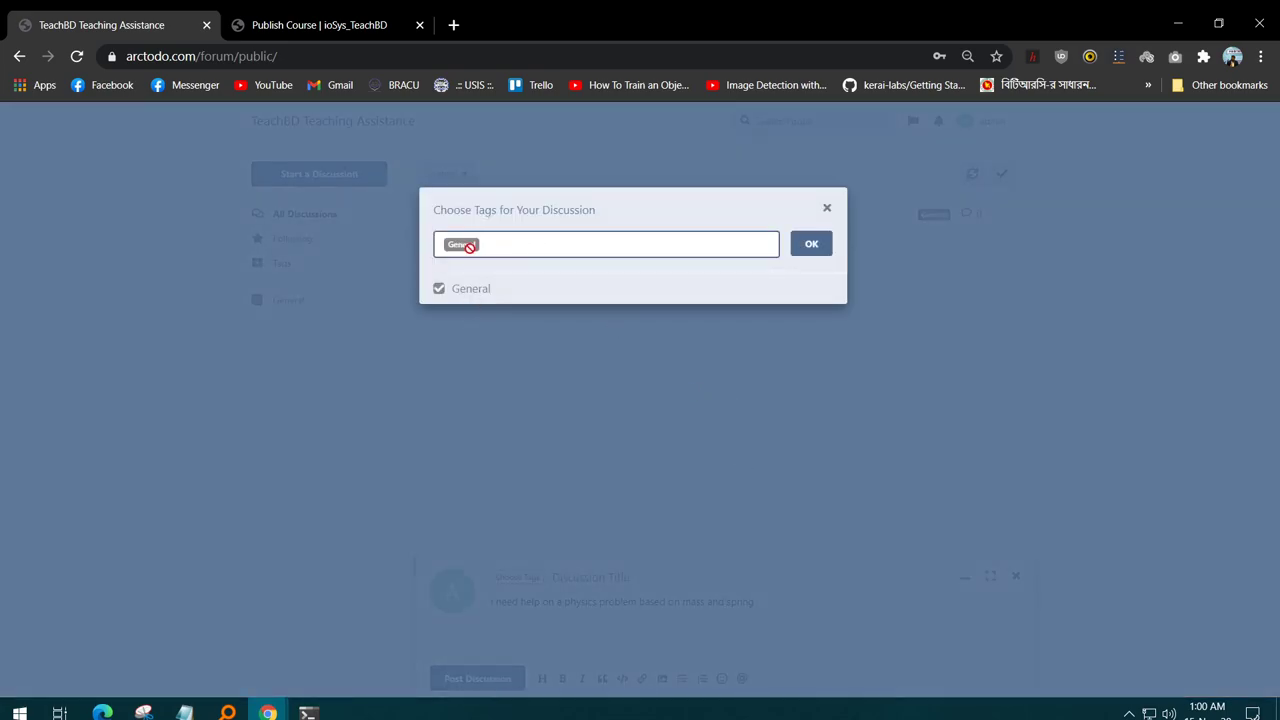
pyautogui.click(811, 245)
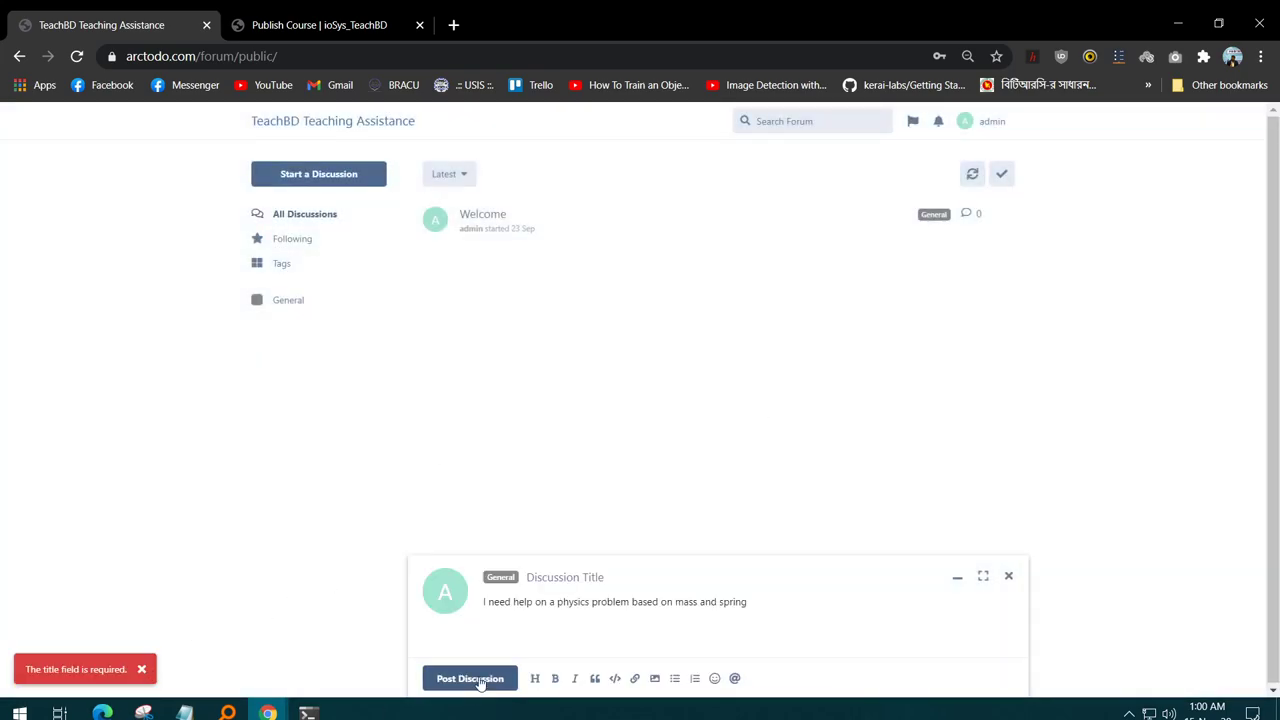
# - Title the discussion 'Pysics problem' and post it
pyautogui.click(569, 588)
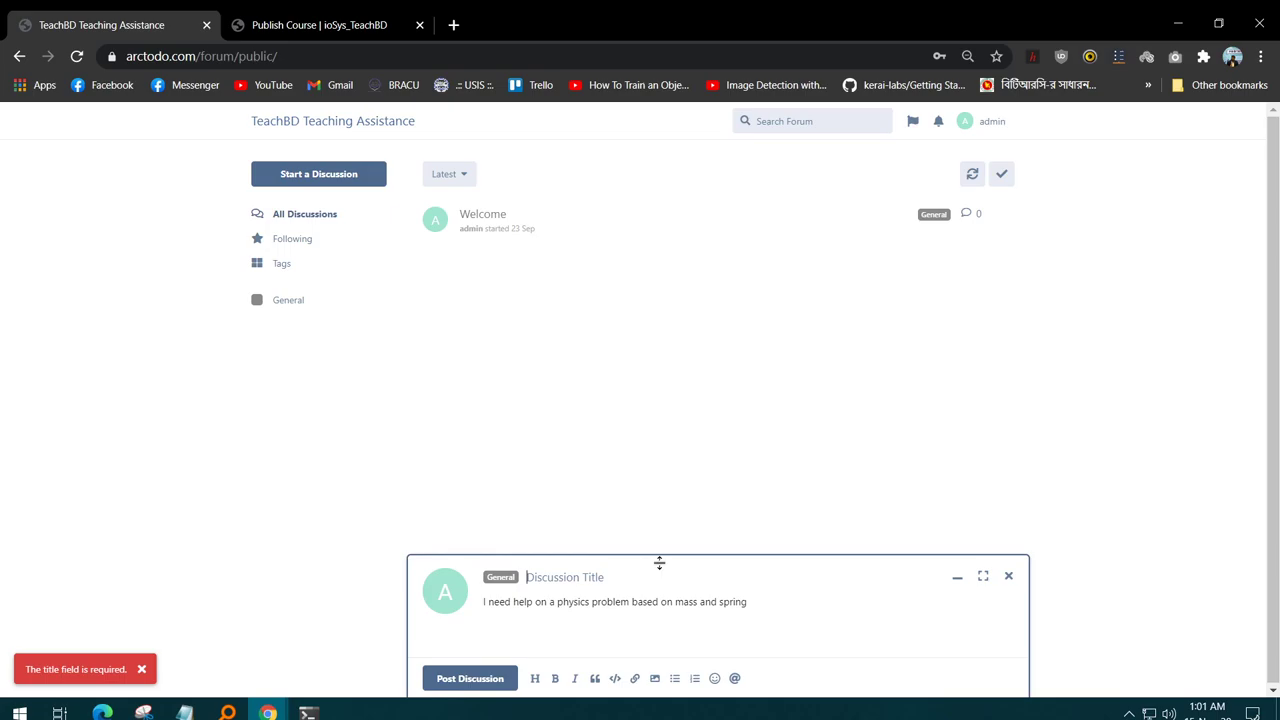
pyautogui.write('Pysics problenm')
pyautogui.press('BackSpace')
pyautogui.press('BackSpace')
pyautogui.write('m')
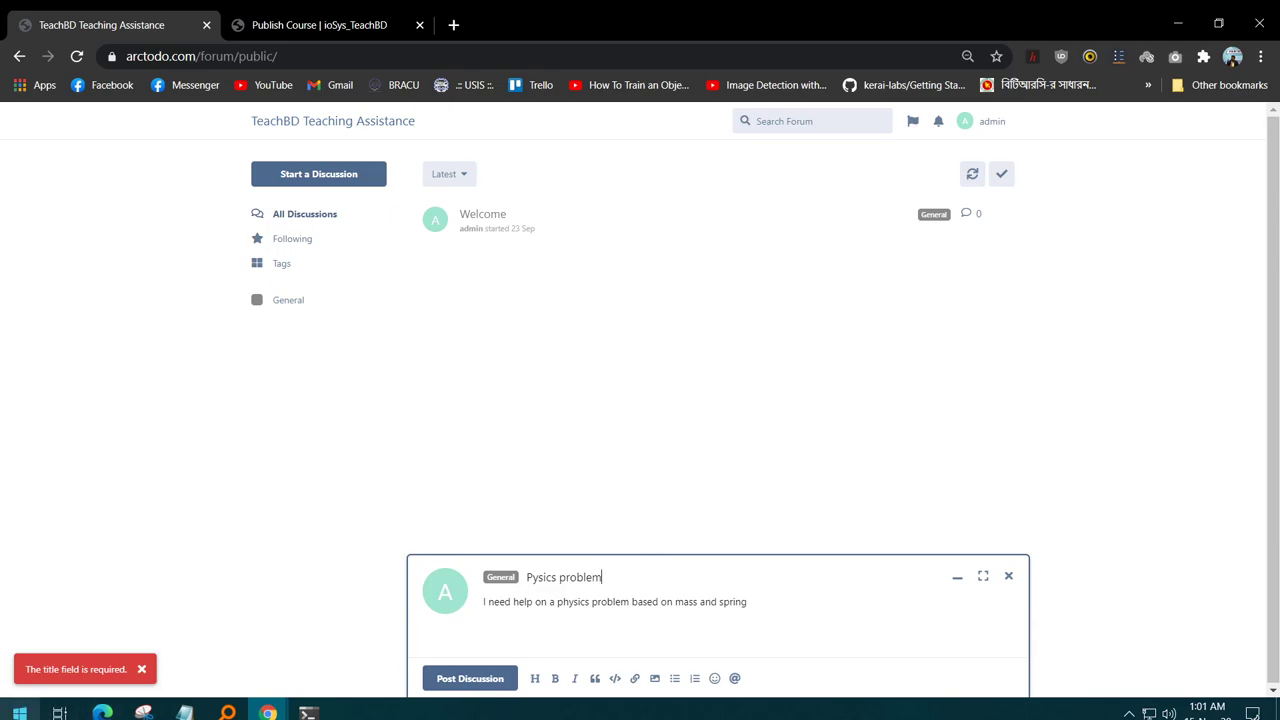
pyautogui.click(512, 680)
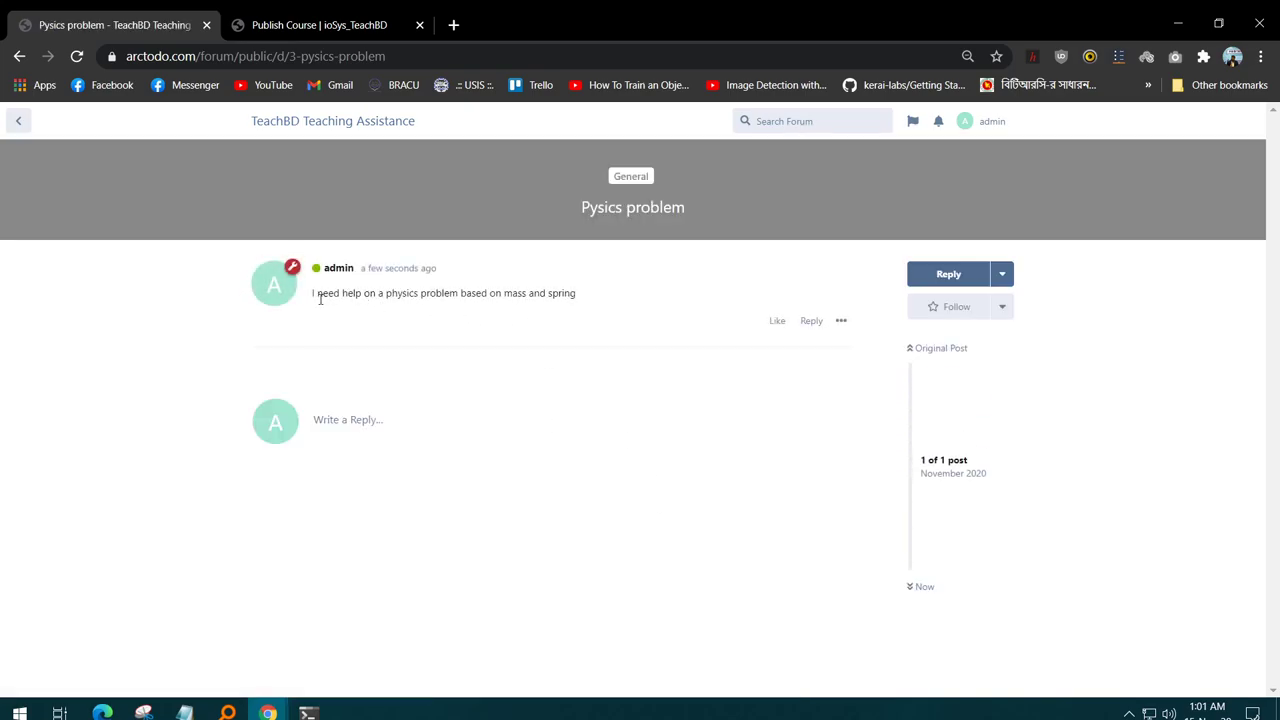
# - Select the original post's text and open a reply composer
pyautogui.moveTo(308, 295); pyautogui.dragTo(525, 297)
pyautogui.click(381, 432)
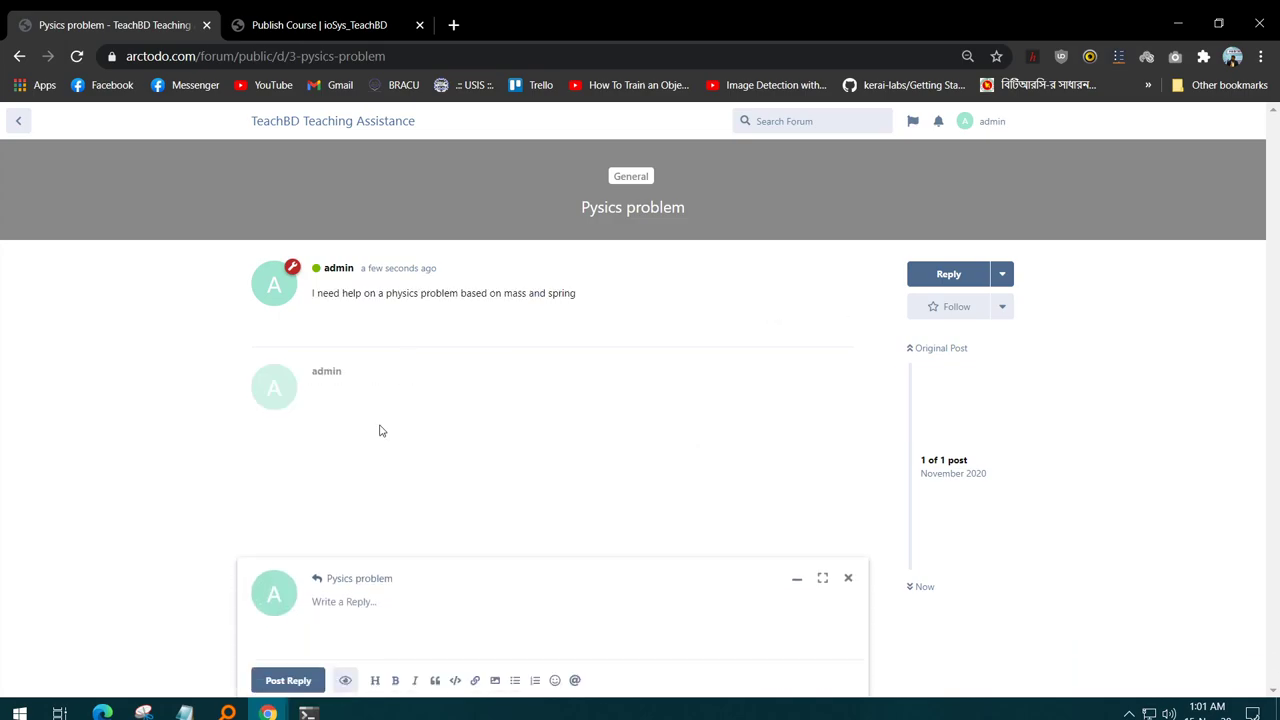
pyautogui.click(386, 389)
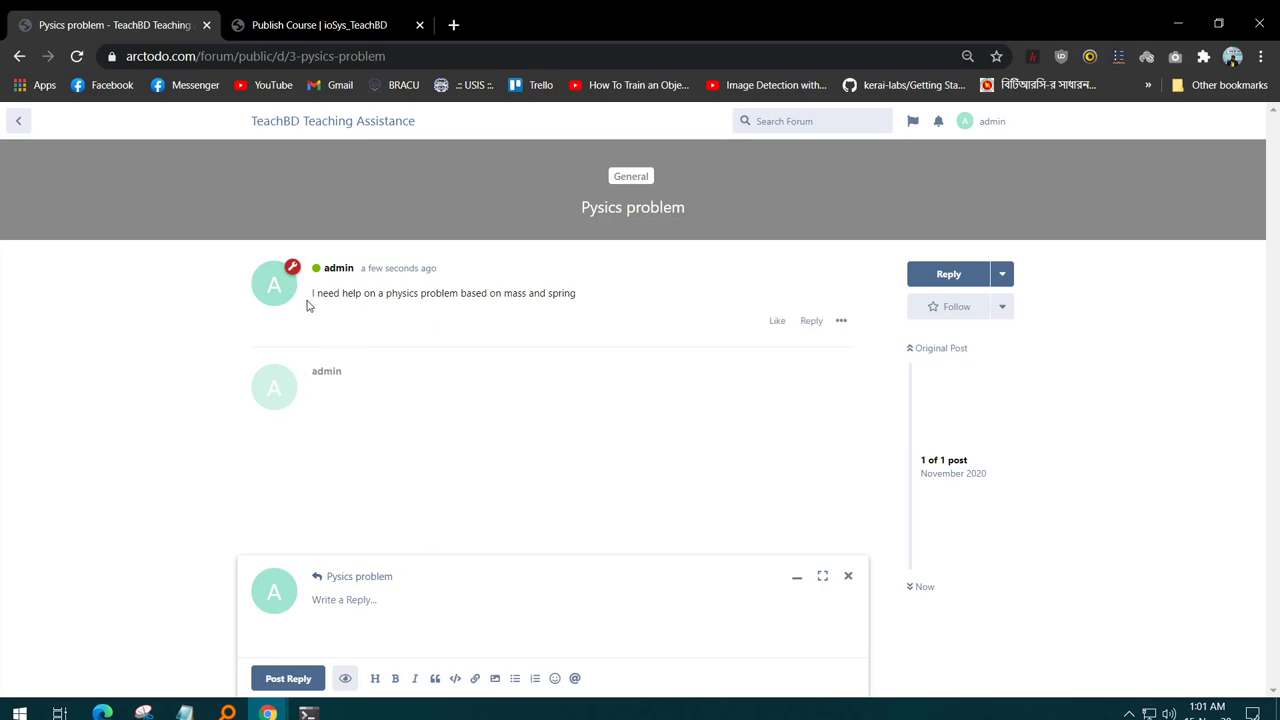
pyautogui.moveTo(313, 292); pyautogui.dragTo(620, 294)
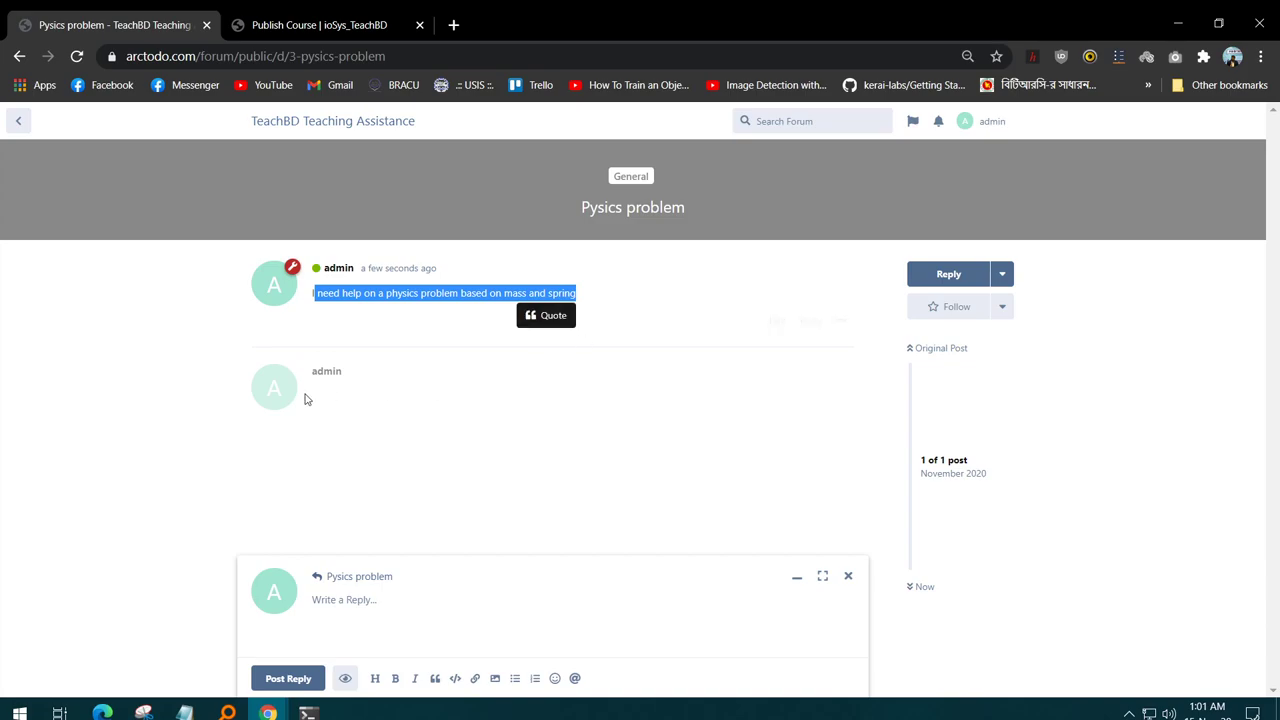
pyautogui.click(353, 384)
# - Post the reply 'what's your problem?' to the thread
pyautogui.click(381, 600)
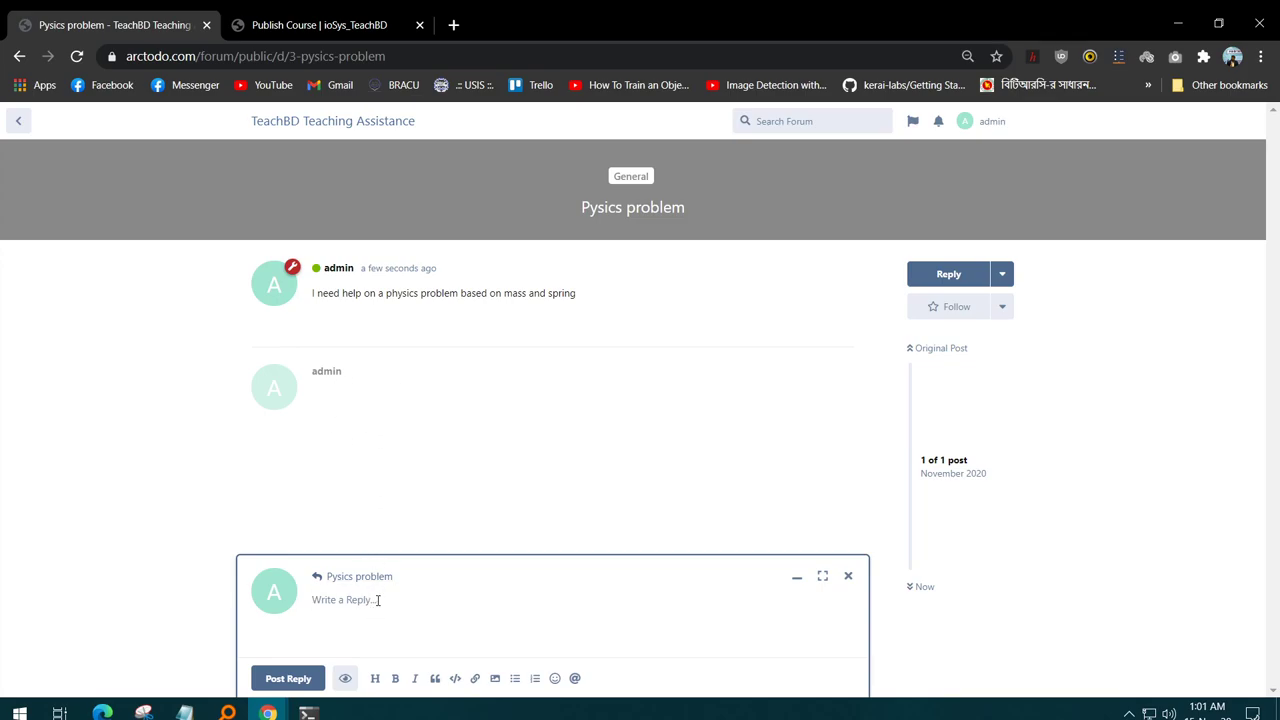
pyautogui.write('w')
pyautogui.press('BackSpace')
pyautogui.write('wh')
pyautogui.write("at's your problem?")
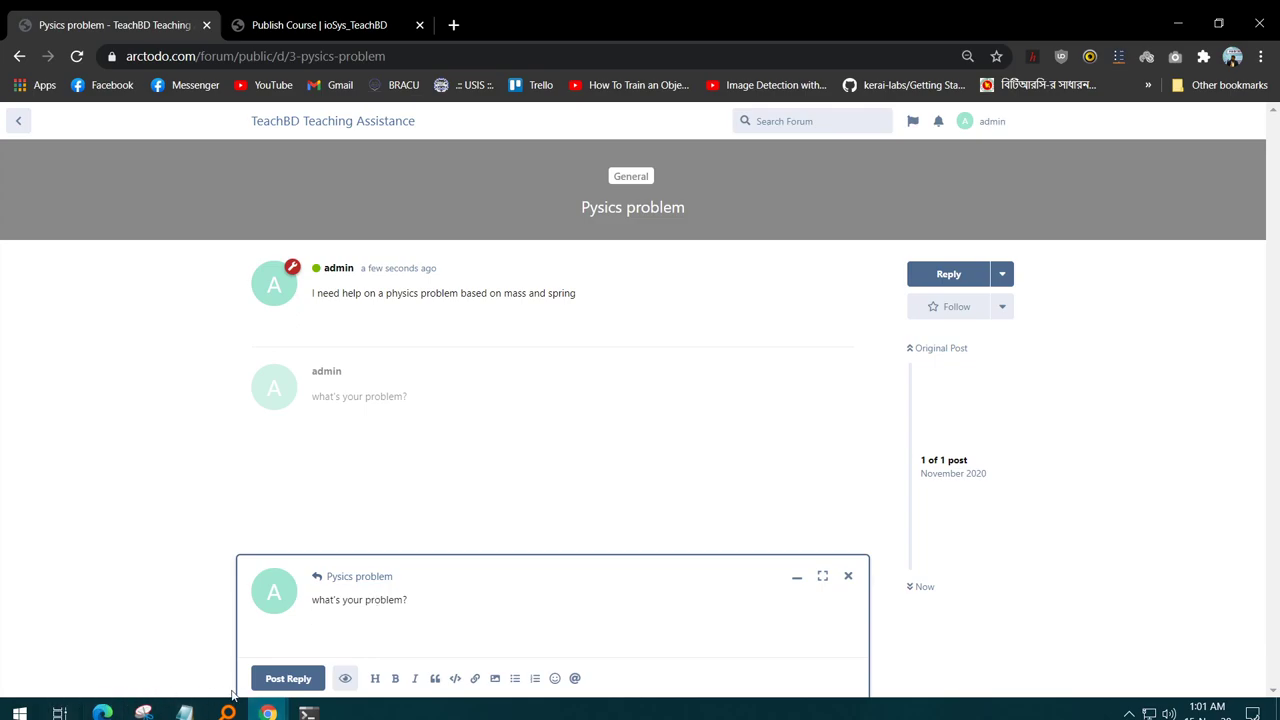
pyautogui.click(298, 679)
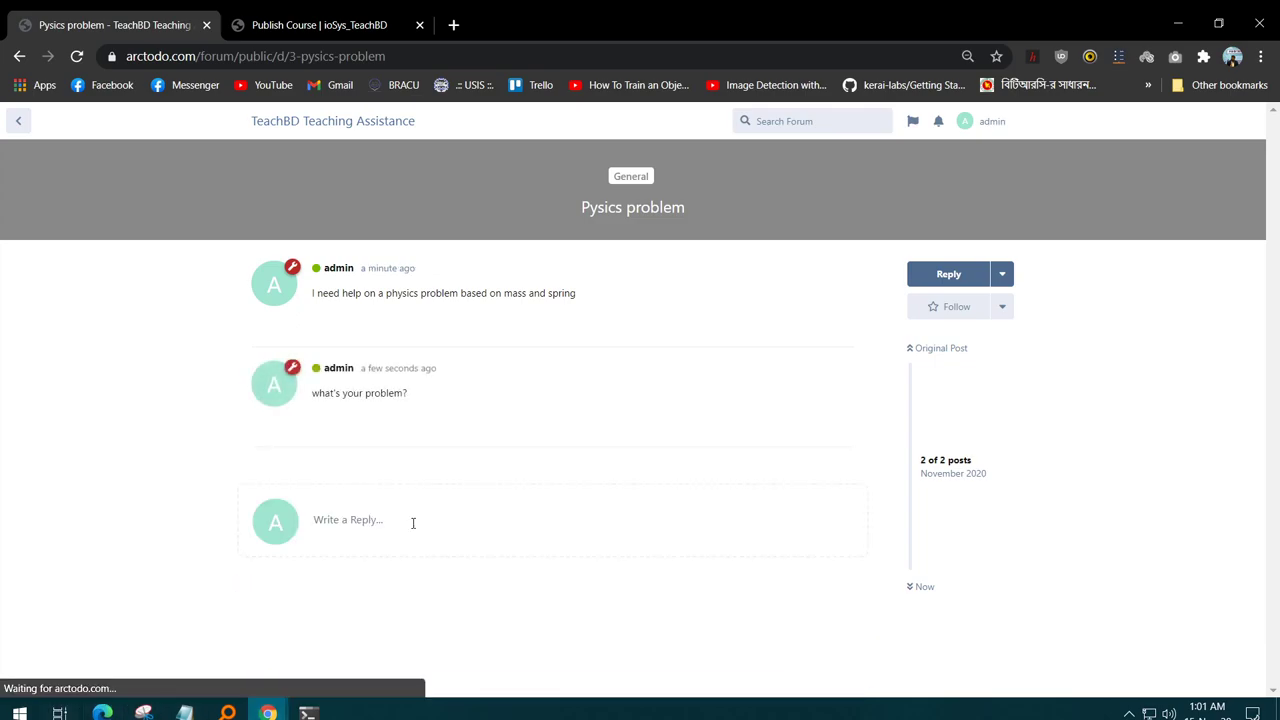
# - Open another reply box, then navigate back out of the Pysics problem thread
pyautogui.click(409, 521)
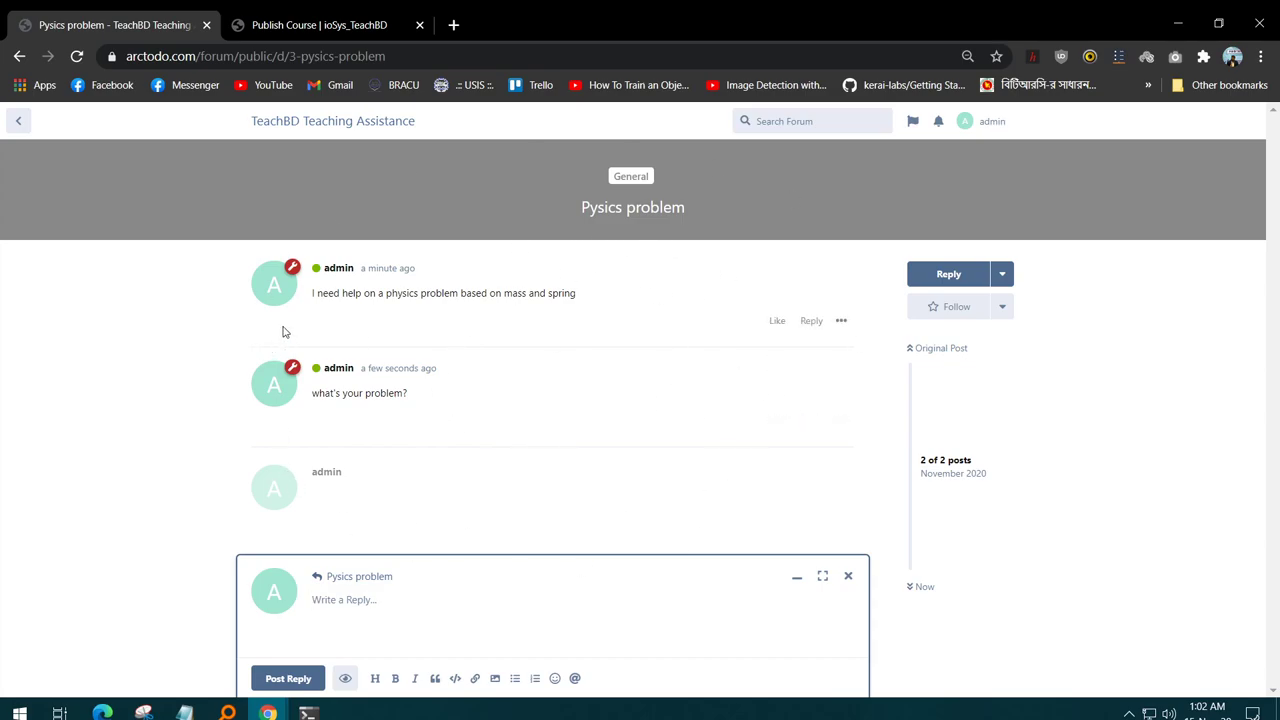
pyautogui.click(20, 58)
# - Return to the TeachBD LMS home page and scroll through its Math, Physics, Chemistry and Biology offerings
pyautogui.click(18, 58)
pyautogui.scroll(4, 597, 255)
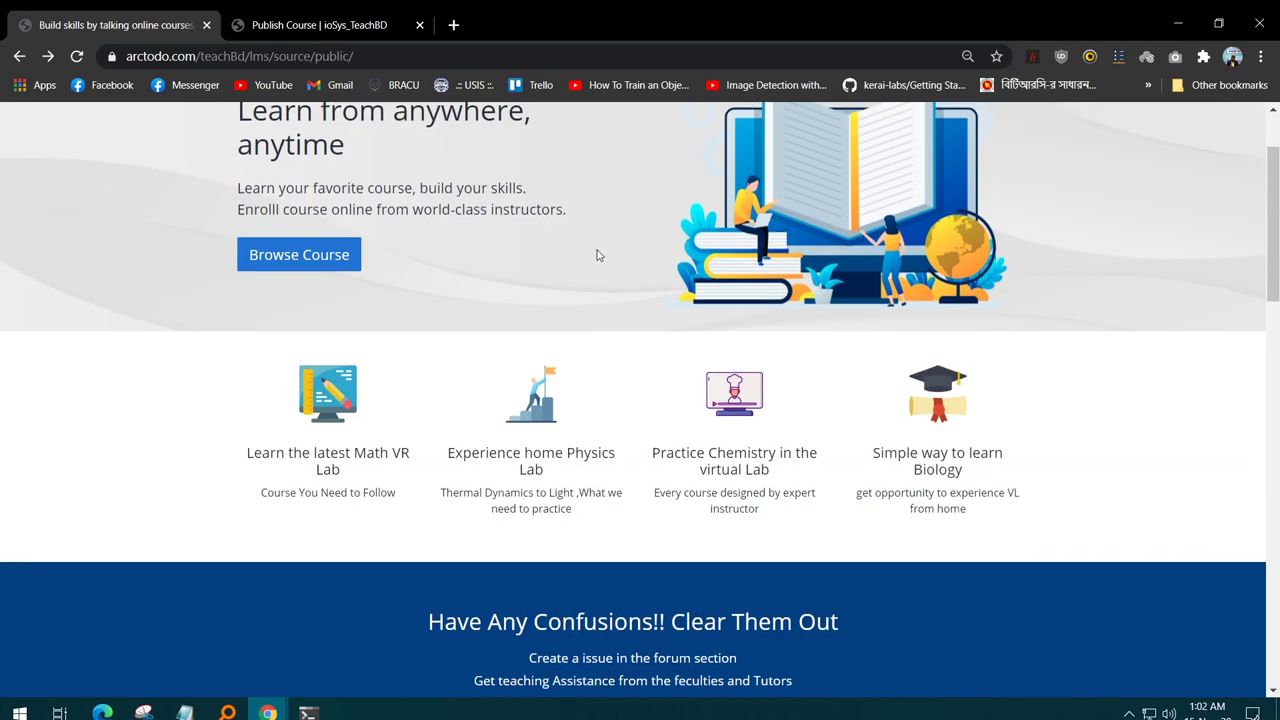
pyautogui.scroll(1, 597, 255)
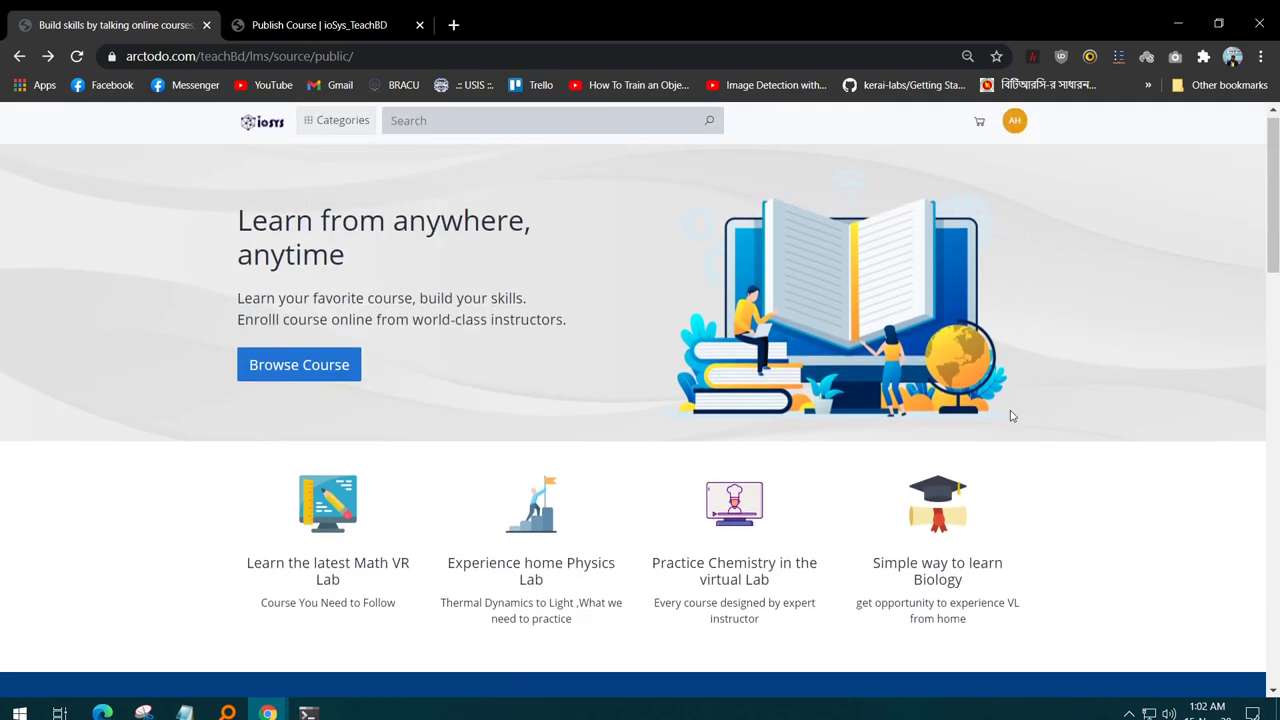
pyautogui.scroll(-3, 1010, 416)
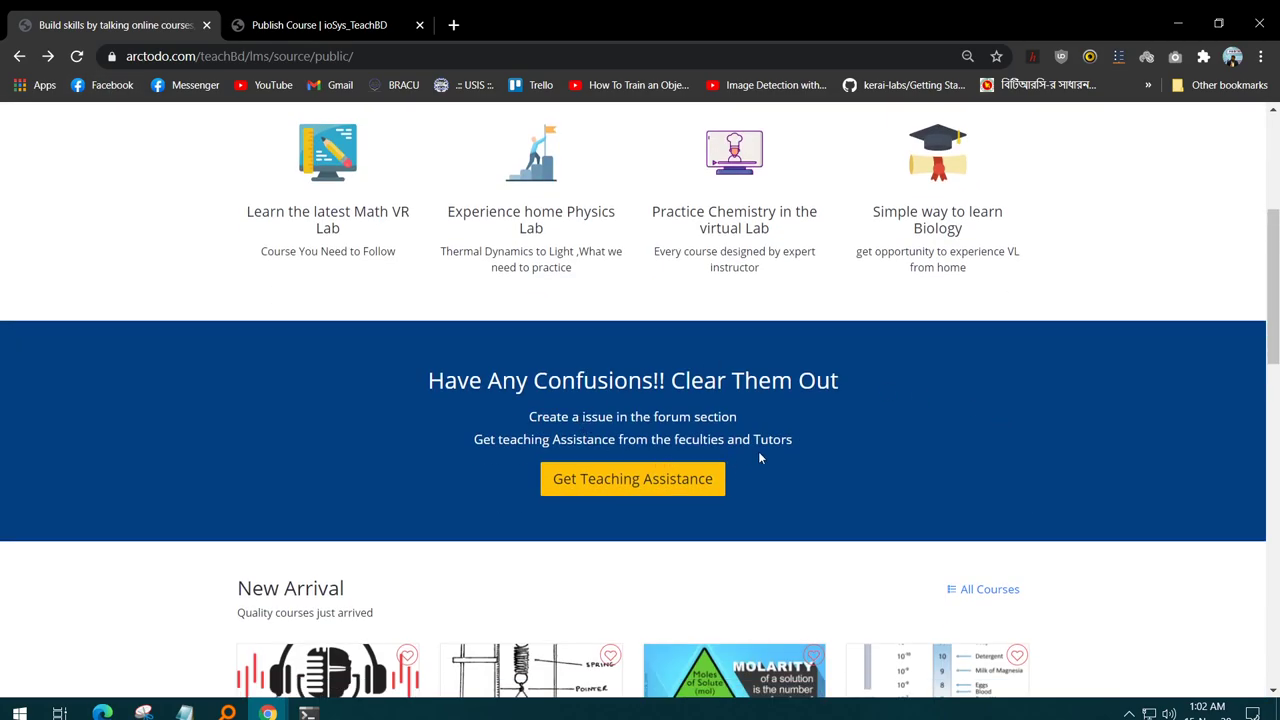
pyautogui.scroll(-3, 758, 458)
pyautogui.scroll(5, 757, 435)
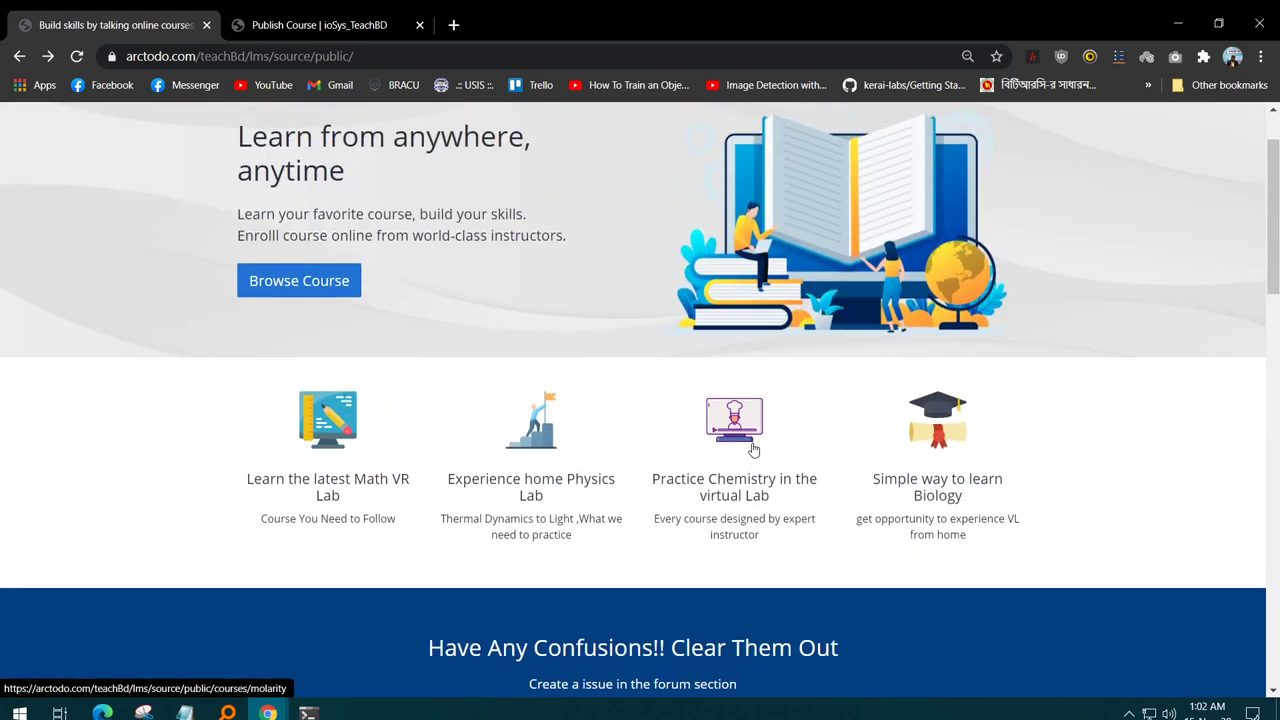
pyautogui.scroll(1, 754, 449)
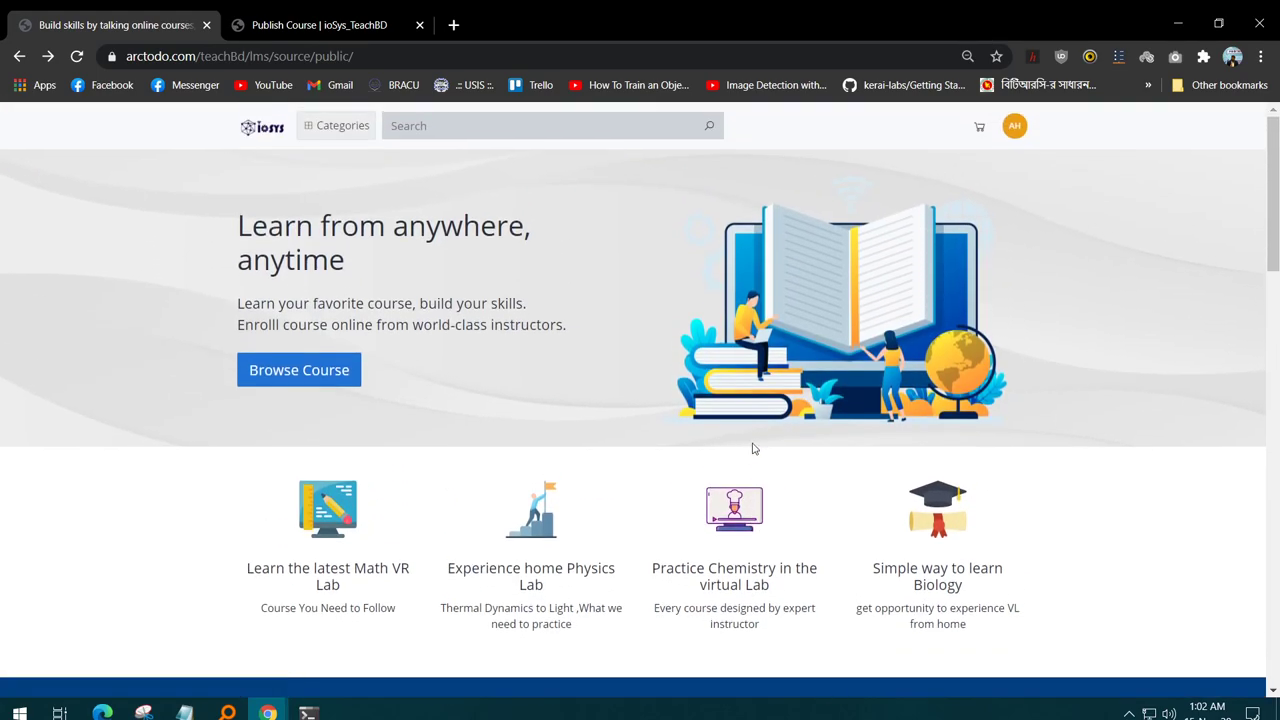